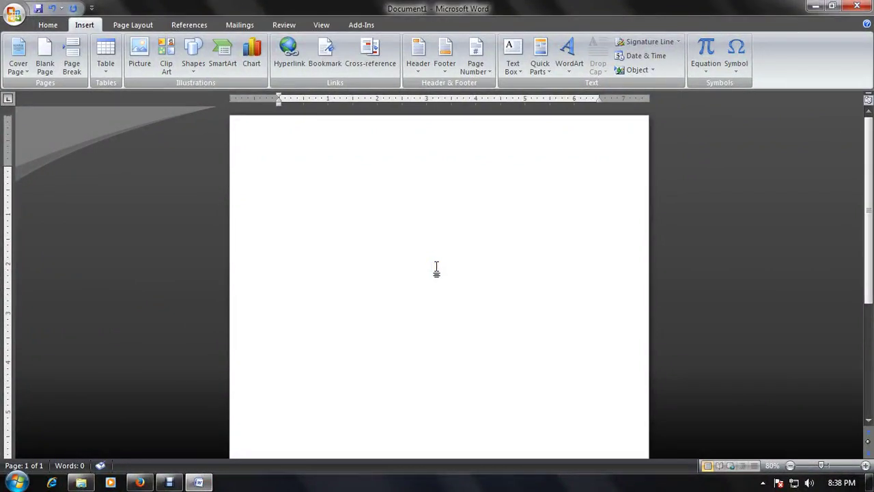
Step: Place the caret at the document start and browse the built-in cover page gallery
{"action": "left_click", "coordinate": [328, 158]}
{"action": "left_click", "coordinate": [25, 71]}
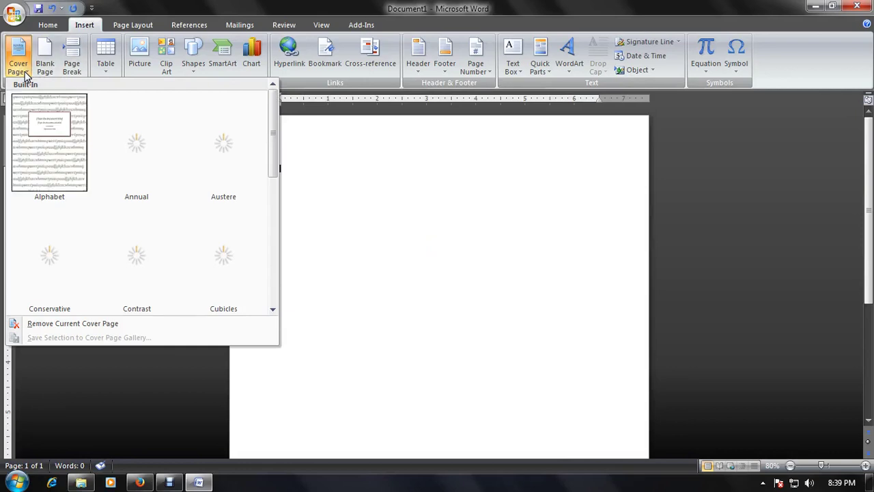
{"action": "left_click_drag", "start_coordinate": [272, 123], "coordinate": [282, 205]}
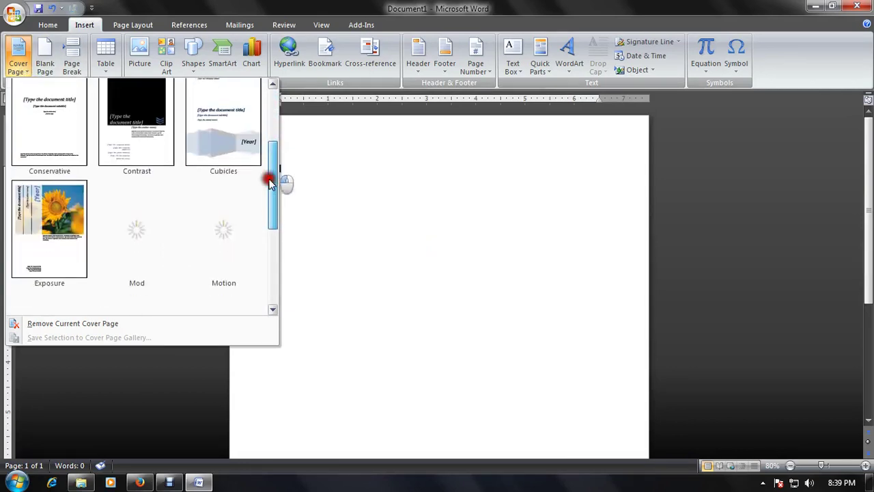
Step: Insert the Motion cover page and set its year to 2014
{"action": "left_click", "coordinate": [202, 167]}
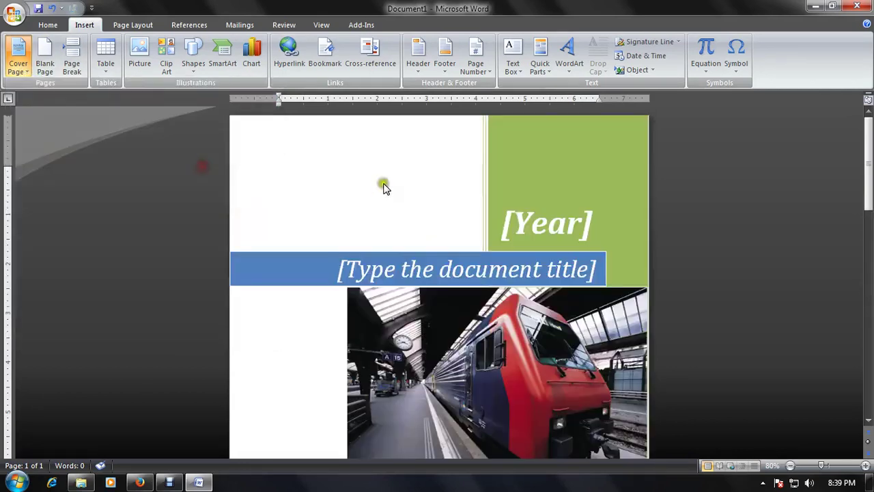
{"action": "left_click", "coordinate": [559, 181]}
{"action": "scroll", "coordinate": [417, 198], "scroll_direction": "down", "scroll_amount": 5}
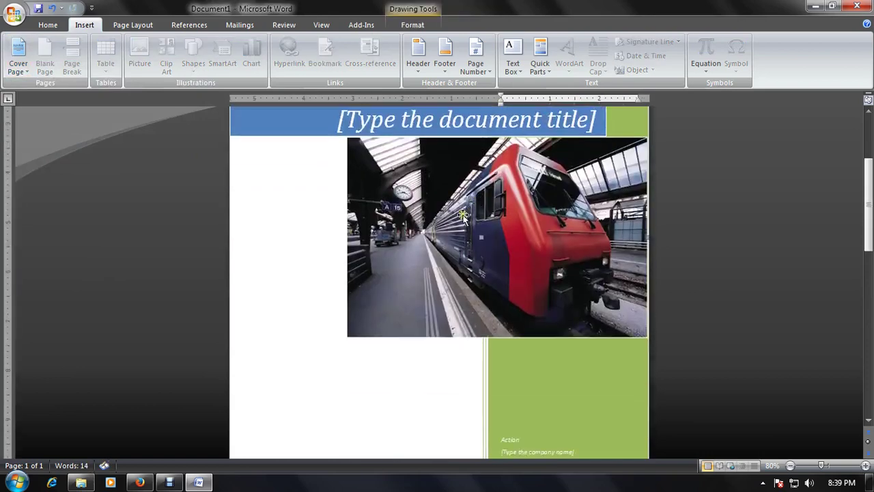
{"action": "scroll", "coordinate": [417, 199], "scroll_direction": "up", "scroll_amount": 4}
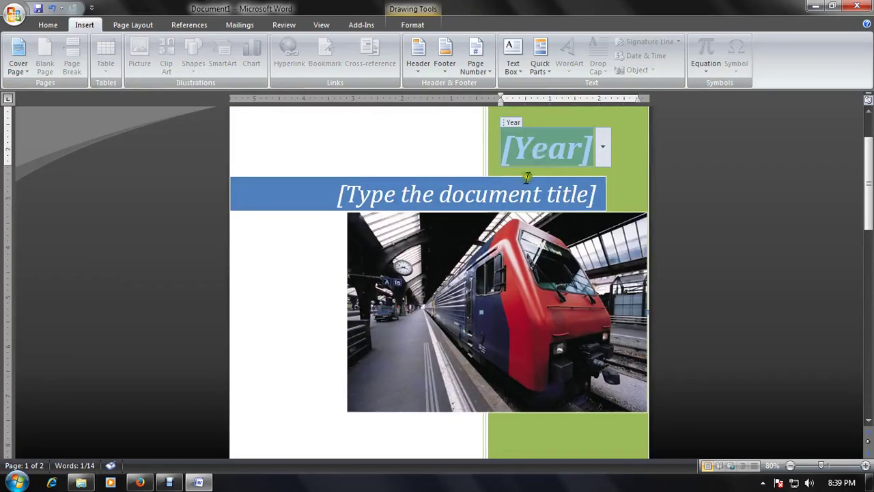
{"action": "type", "text": "201"}
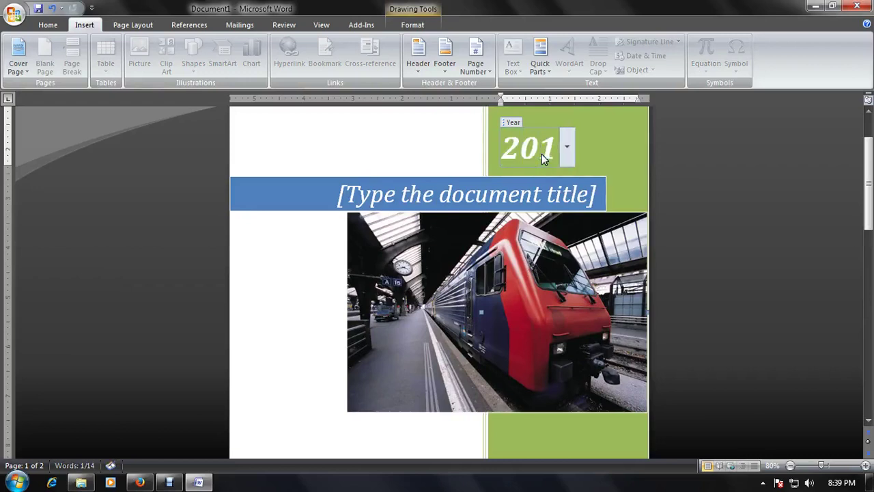
{"action": "type", "text": "4"}
Step: Enter 'Book' as the cover page title
{"action": "left_click", "coordinate": [515, 197]}
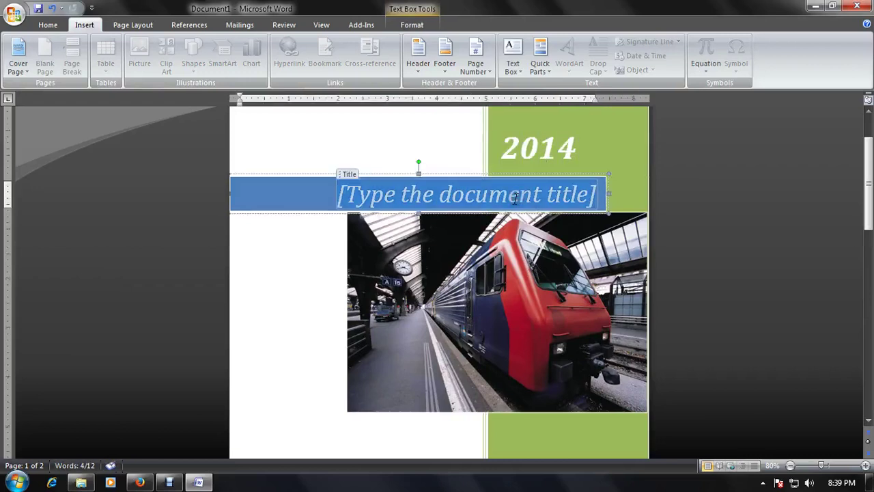
{"action": "type", "text": "Boo"}
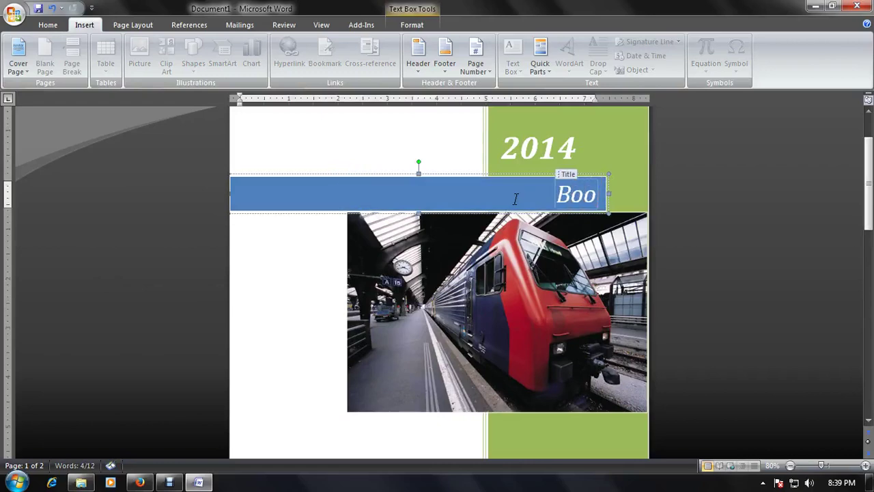
{"action": "type", "text": "k"}
{"action": "scroll", "coordinate": [523, 347], "scroll_direction": "down", "scroll_amount": 3}
{"action": "scroll", "coordinate": [522, 347], "scroll_direction": "down", "scroll_amount": 3}
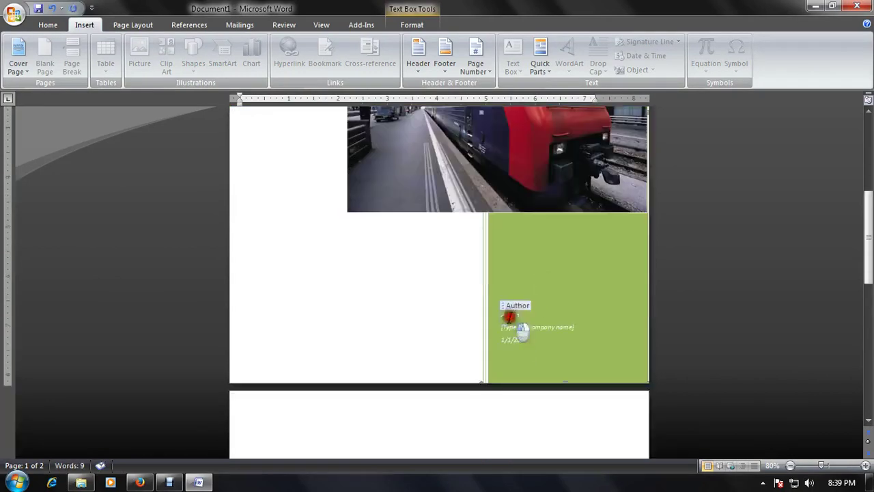
Step: Check the company and date placeholders, then move the caret to page 2
{"action": "left_click", "coordinate": [525, 327]}
{"action": "scroll", "coordinate": [523, 338], "scroll_direction": "down", "scroll_amount": 2}
{"action": "left_click", "coordinate": [514, 292]}
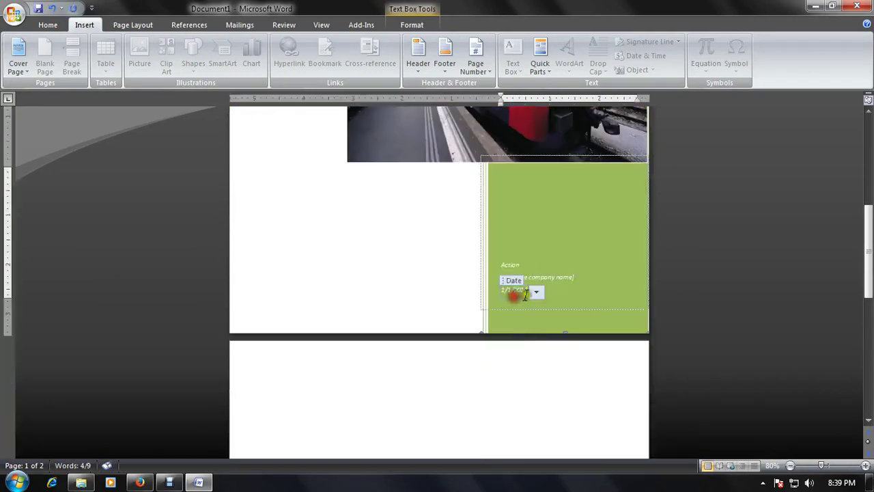
{"action": "scroll", "coordinate": [410, 273], "scroll_direction": "up", "scroll_amount": 6}
{"action": "scroll", "coordinate": [402, 254], "scroll_direction": "up", "scroll_amount": 3}
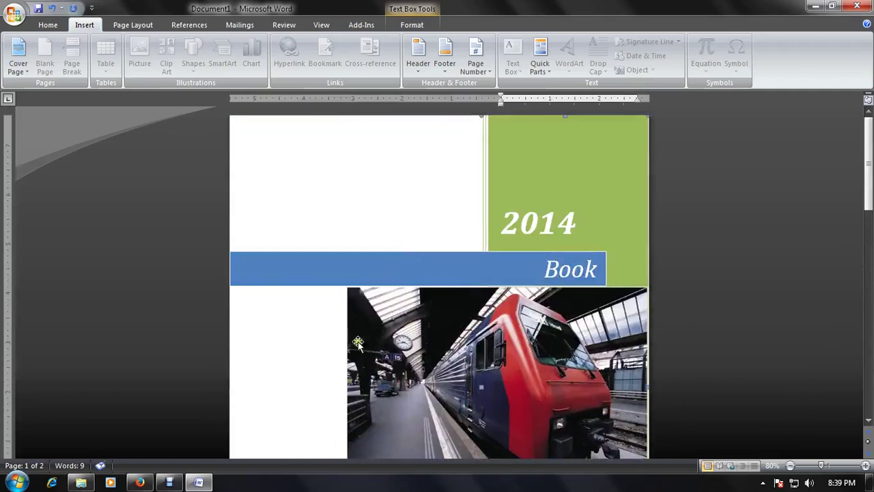
{"action": "scroll", "coordinate": [391, 364], "scroll_direction": "down", "scroll_amount": 5}
{"action": "scroll", "coordinate": [410, 368], "scroll_direction": "down", "scroll_amount": 4}
{"action": "left_click", "coordinate": [406, 357]}
{"action": "scroll", "coordinate": [410, 355], "scroll_direction": "up", "scroll_amount": 9}
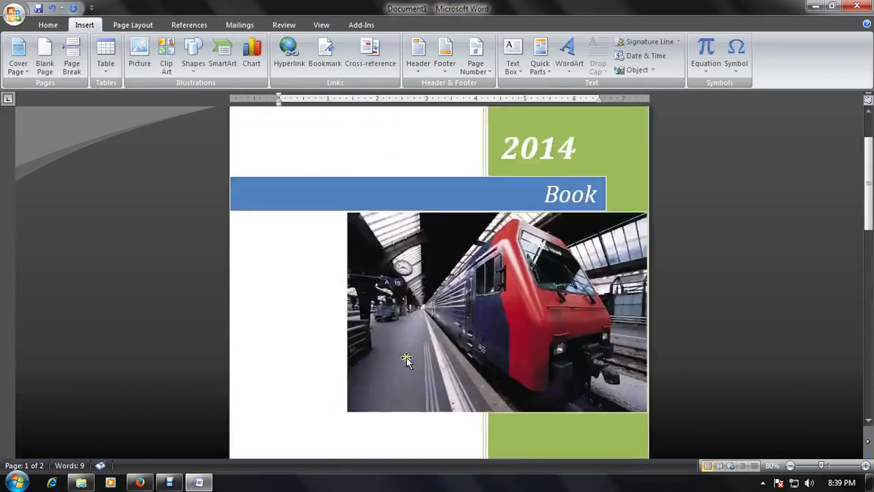
{"action": "scroll", "coordinate": [418, 347], "scroll_direction": "up", "scroll_amount": 2}
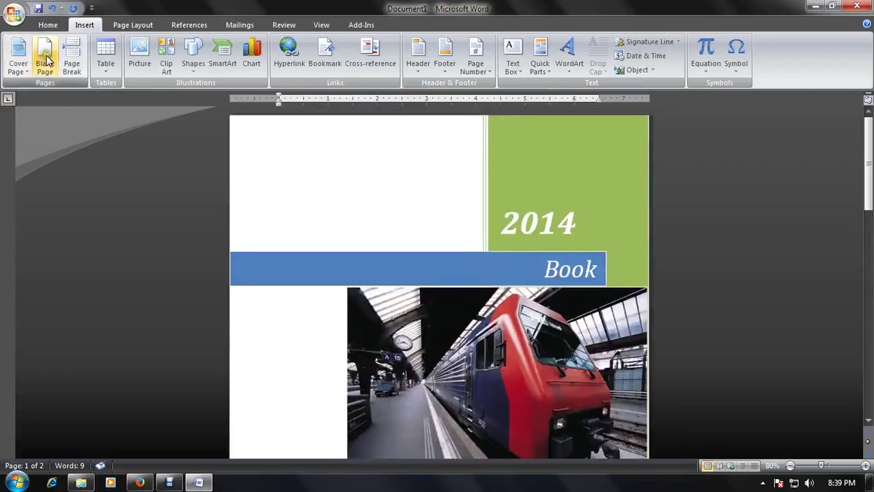
Step: Place the caret at the top of blank page 2 and zoom out to thumbnails
{"action": "left_click", "coordinate": [376, 191]}
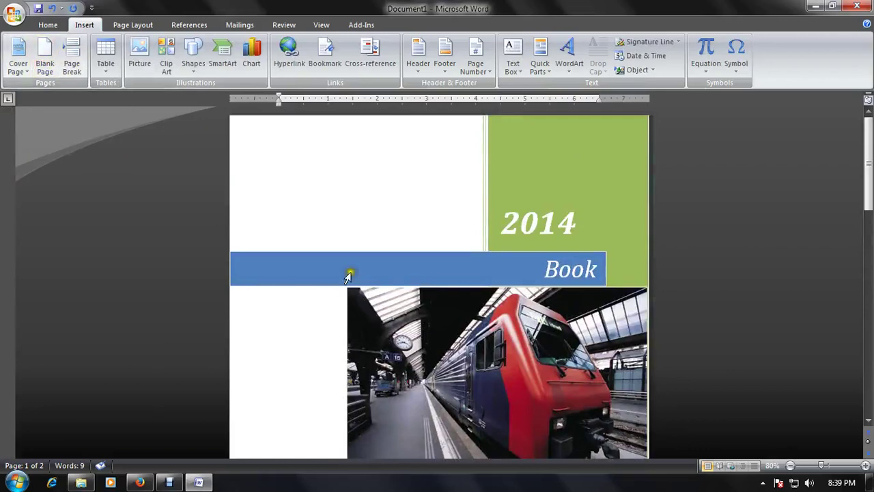
{"action": "scroll", "coordinate": [355, 273], "scroll_direction": "down", "scroll_amount": 2}
{"action": "scroll", "coordinate": [449, 270], "scroll_direction": "up", "scroll_amount": 3}
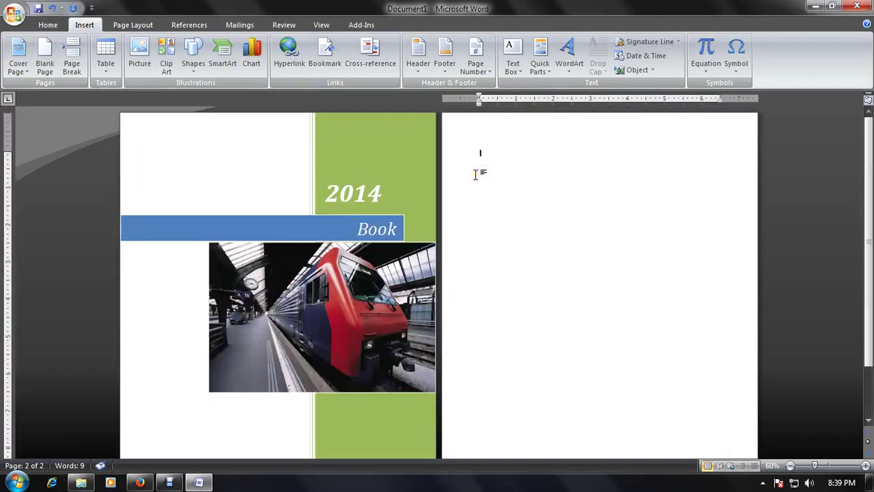
{"action": "left_click", "coordinate": [510, 214]}
{"action": "left_click", "coordinate": [530, 229]}
{"action": "left_click", "coordinate": [807, 465]}
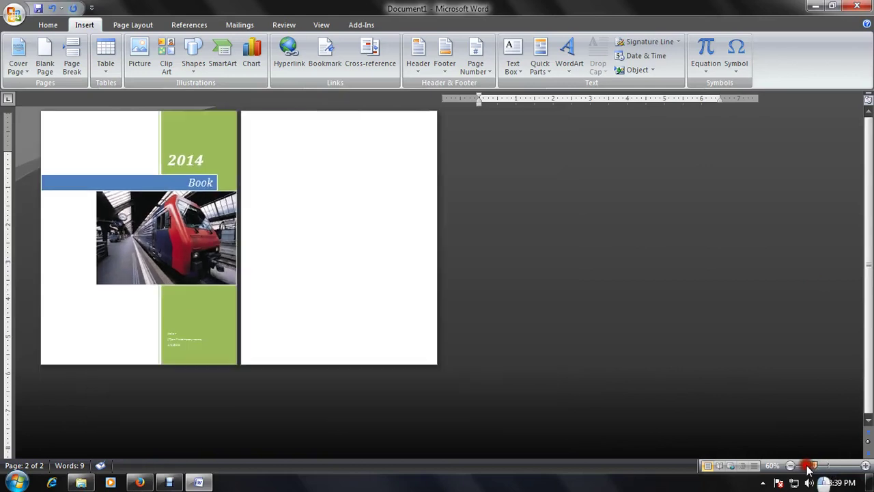
{"action": "left_click_drag", "start_coordinate": [807, 470], "coordinate": [797, 470]}
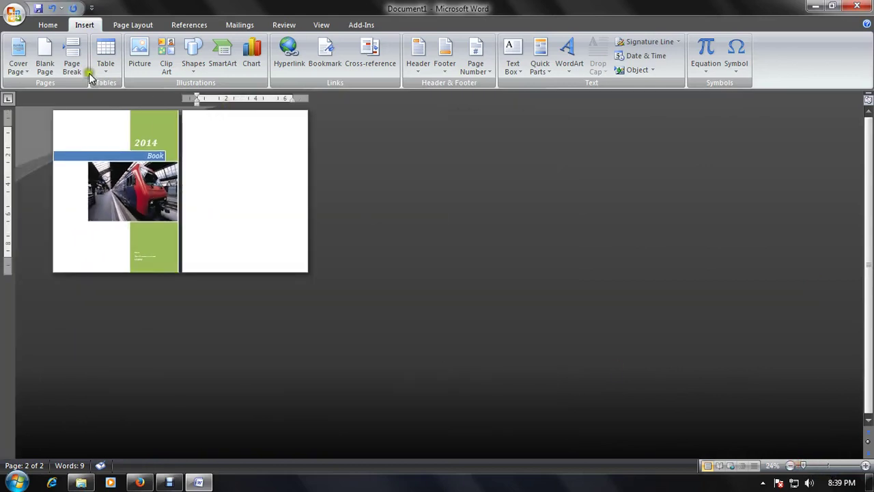
Step: Insert several blank pages so the document runs to nine pages
{"action": "left_click", "coordinate": [53, 64]}
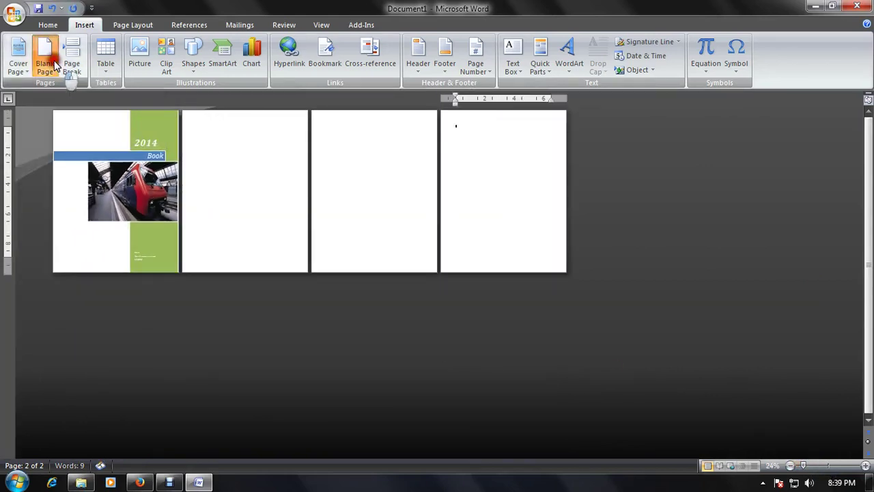
{"action": "left_click", "coordinate": [53, 63]}
{"action": "left_click", "coordinate": [53, 64]}
{"action": "left_click", "coordinate": [340, 295]}
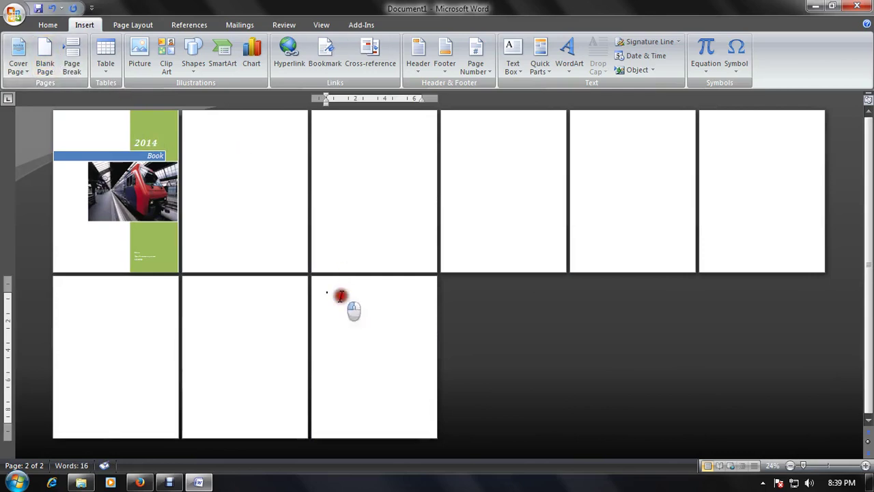
{"action": "left_click", "coordinate": [234, 119]}
{"action": "scroll", "coordinate": [246, 140], "scroll_direction": "up", "scroll_amount": 3}
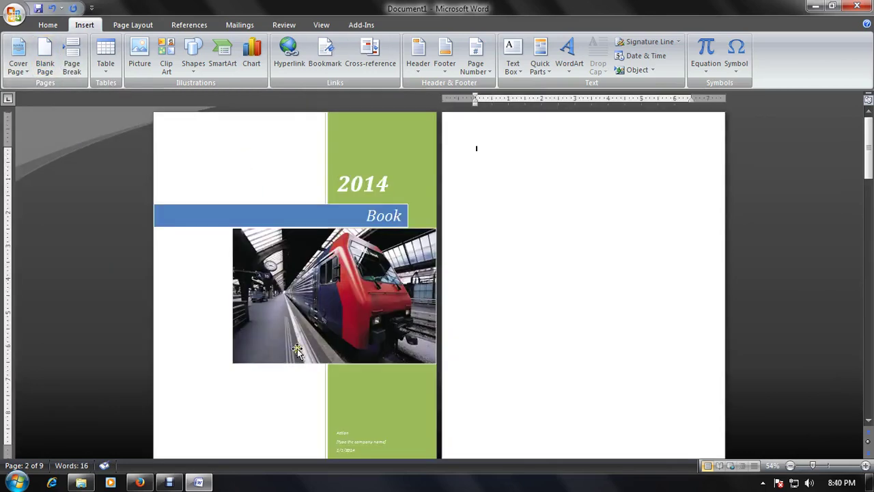
{"action": "scroll", "coordinate": [482, 237], "scroll_direction": "up", "scroll_amount": 2}
{"action": "scroll", "coordinate": [482, 237], "scroll_direction": "up", "scroll_amount": 2}
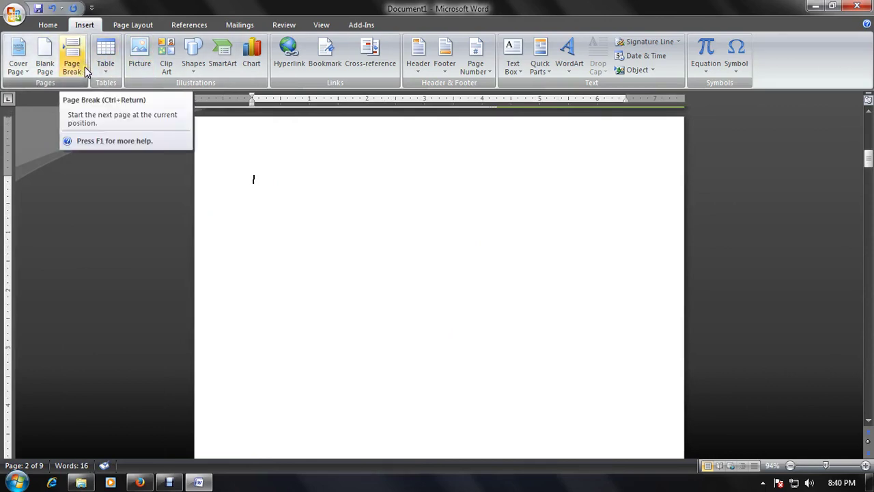
Step: Insert a page break at the top of page 2, bringing the document to ten pages
{"action": "left_click", "coordinate": [292, 196]}
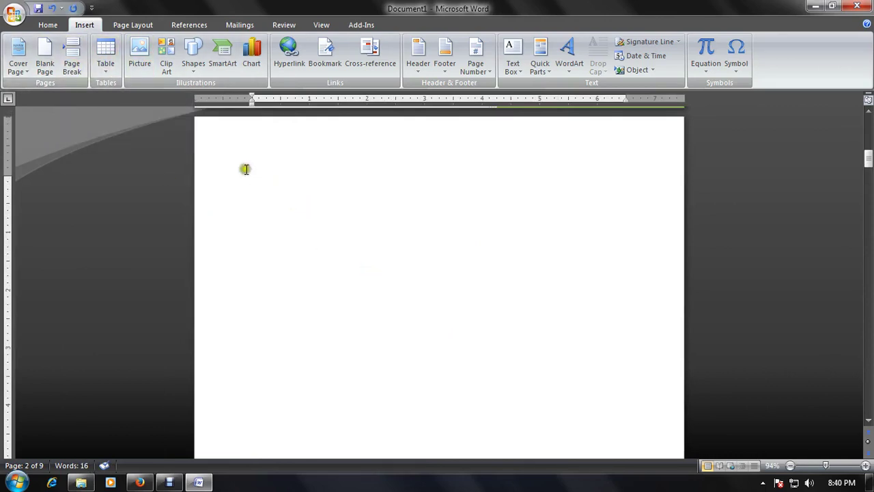
{"action": "left_click", "coordinate": [244, 168]}
{"action": "left_click", "coordinate": [71, 58]}
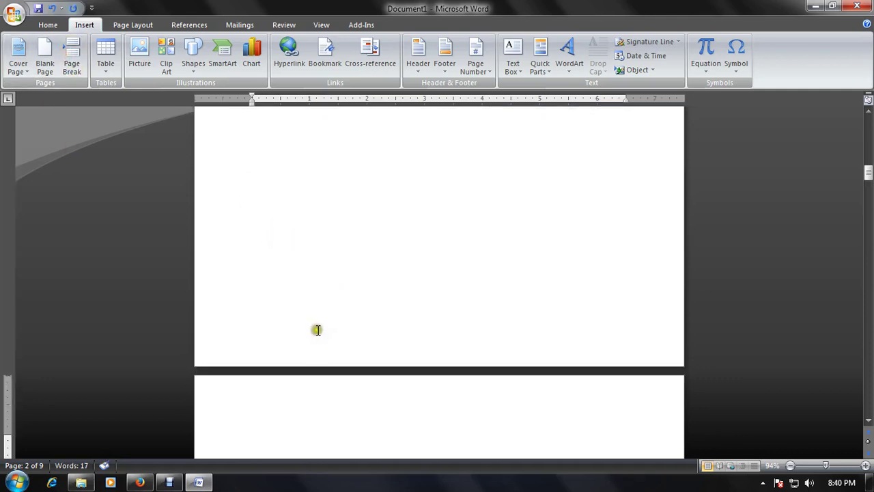
Step: Paste the copied paragraphs defining a book onto page 2
{"action": "scroll", "coordinate": [350, 311], "scroll_direction": "up", "scroll_amount": 2}
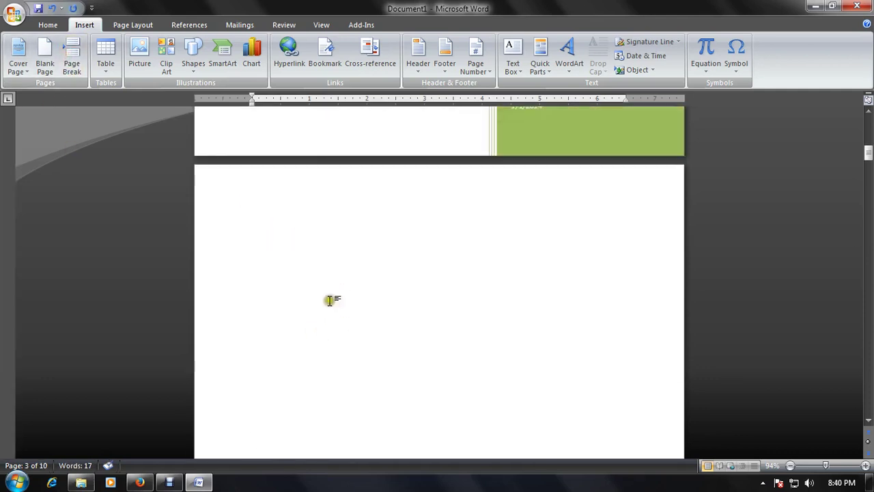
{"action": "left_click", "coordinate": [267, 235]}
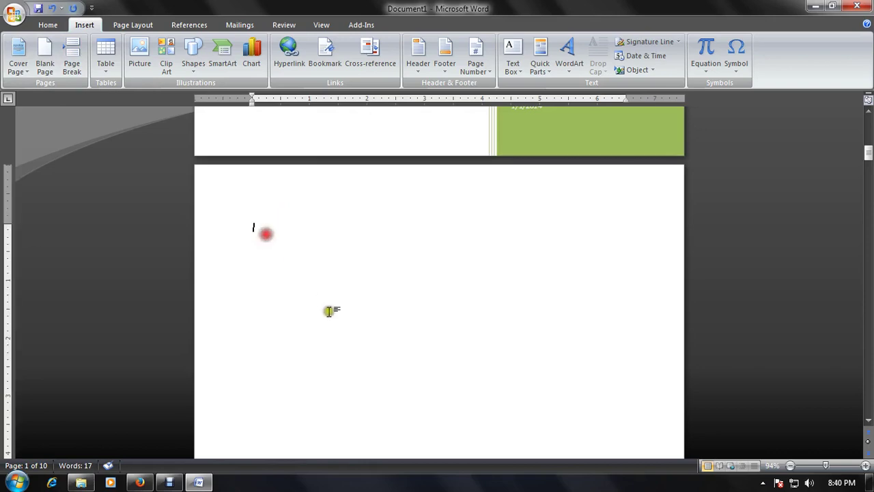
{"action": "right_click", "coordinate": [246, 283]}
Step: Paste the book paragraphs and insert a page break before the Books paragraph
{"action": "left_click", "coordinate": [314, 316]}
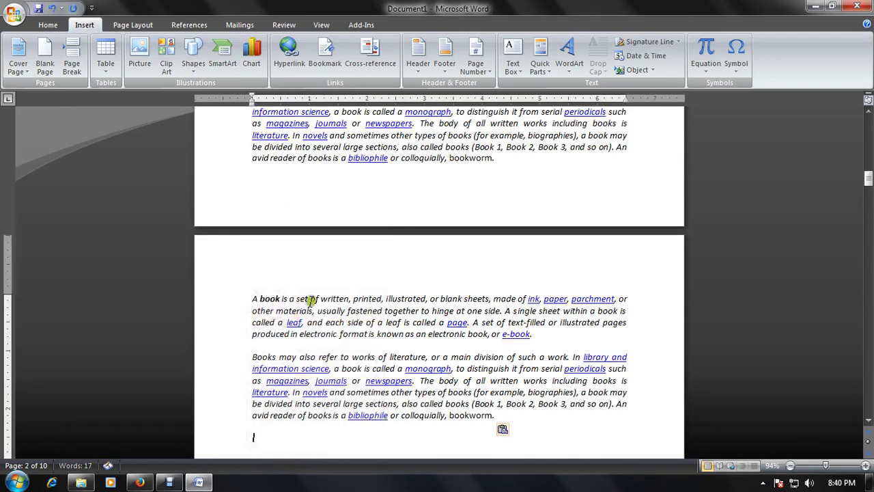
{"action": "scroll", "coordinate": [290, 312], "scroll_direction": "down", "scroll_amount": 4}
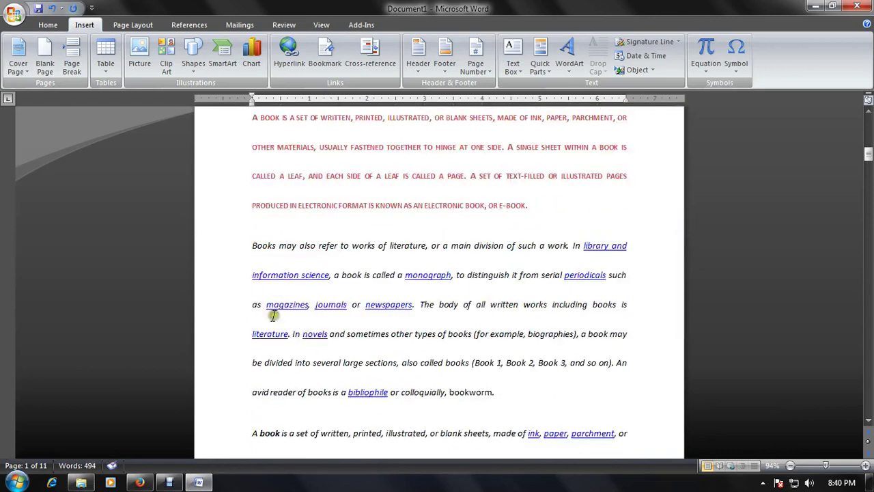
{"action": "scroll", "coordinate": [280, 327], "scroll_direction": "up", "scroll_amount": 1}
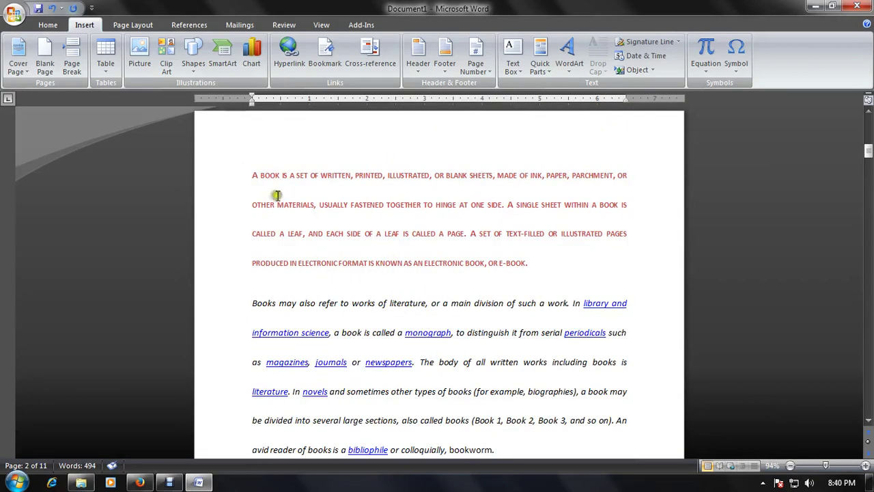
{"action": "left_click_drag", "start_coordinate": [251, 176], "coordinate": [468, 293]}
{"action": "left_click", "coordinate": [469, 294]}
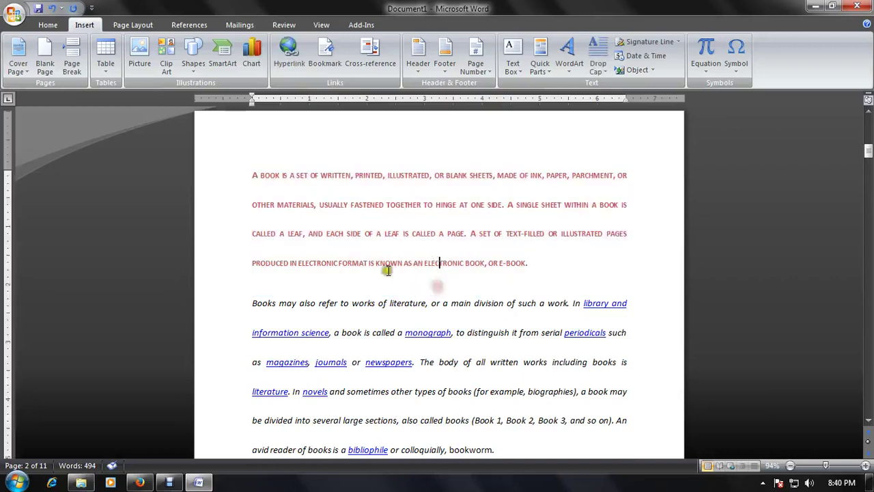
{"action": "left_click", "coordinate": [253, 303]}
{"action": "left_click", "coordinate": [74, 61]}
Step: Add a second break with Ctrl+Enter so Books starts after a blank page
{"action": "scroll", "coordinate": [273, 225], "scroll_direction": "up", "scroll_amount": 10}
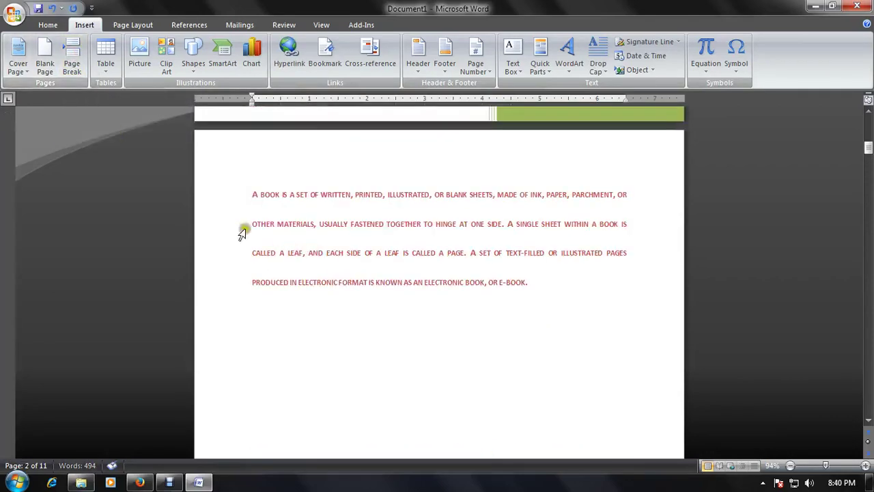
{"action": "scroll", "coordinate": [351, 242], "scroll_direction": "down", "scroll_amount": 1}
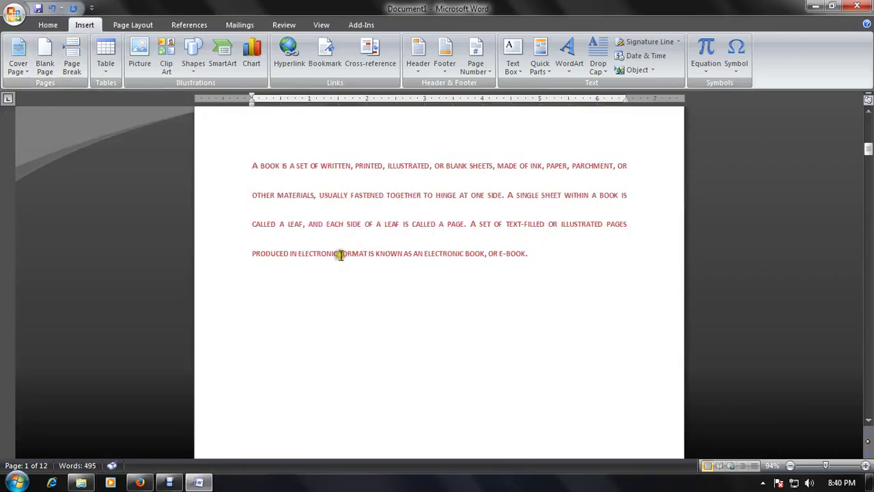
{"action": "scroll", "coordinate": [337, 253], "scroll_direction": "down", "scroll_amount": 8}
{"action": "scroll", "coordinate": [353, 267], "scroll_direction": "down", "scroll_amount": 4}
{"action": "scroll", "coordinate": [332, 287], "scroll_direction": "down", "scroll_amount": 4}
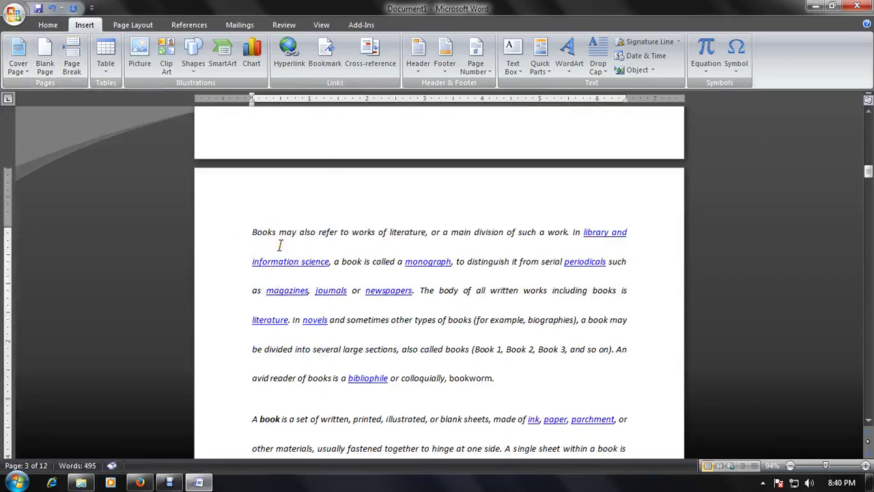
{"action": "key", "text": "ctrl+Return"}
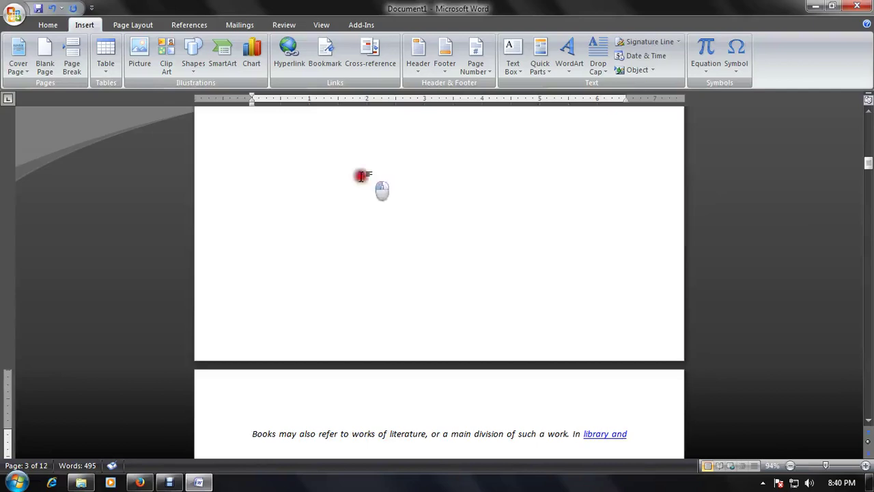
Step: Delete the page's content and insert a 5-column by 2-row table
{"action": "left_click_drag", "start_coordinate": [360, 176], "coordinate": [387, 201]}
{"action": "key", "text": "Delete"}
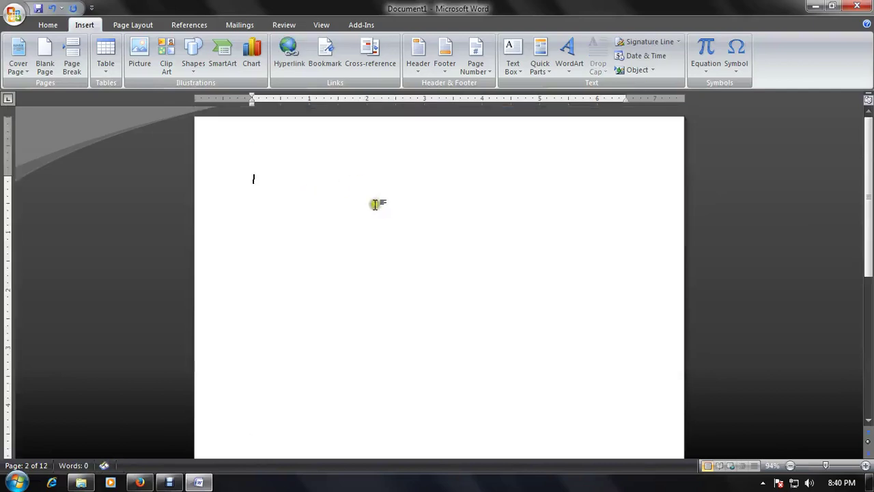
{"action": "left_click", "coordinate": [111, 74]}
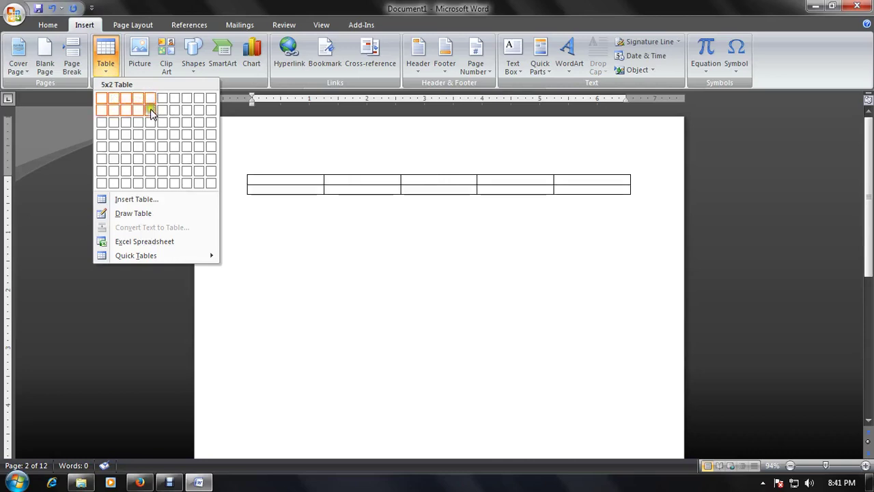
{"action": "left_click", "coordinate": [151, 110]}
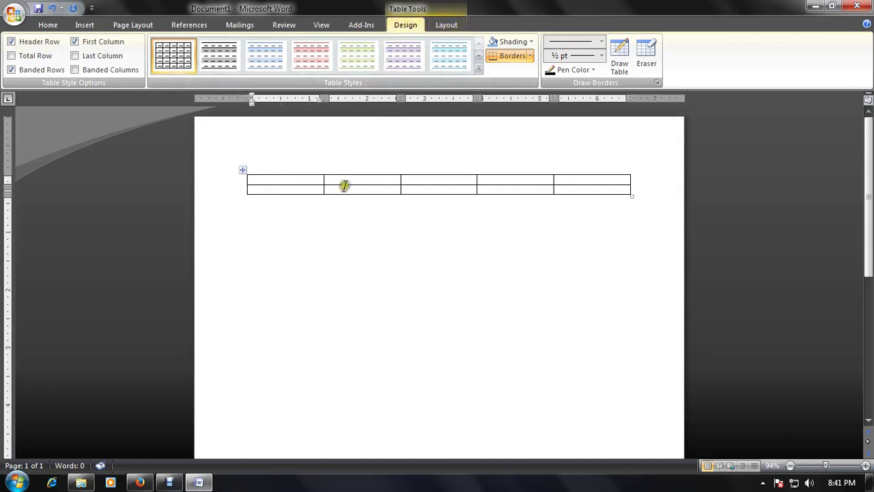
Step: Put the caret in the first table cell, browsing table styles without applying one
{"action": "left_click", "coordinate": [292, 188]}
{"action": "left_click", "coordinate": [292, 206]}
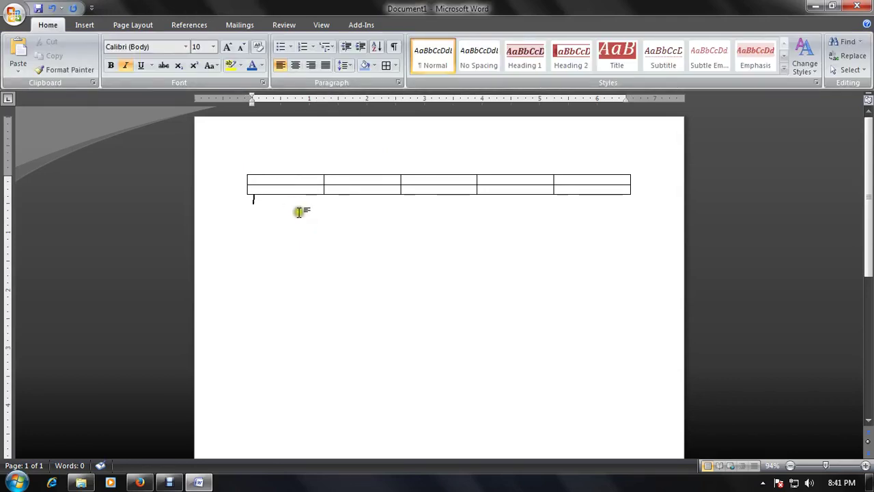
{"action": "left_click", "coordinate": [279, 183]}
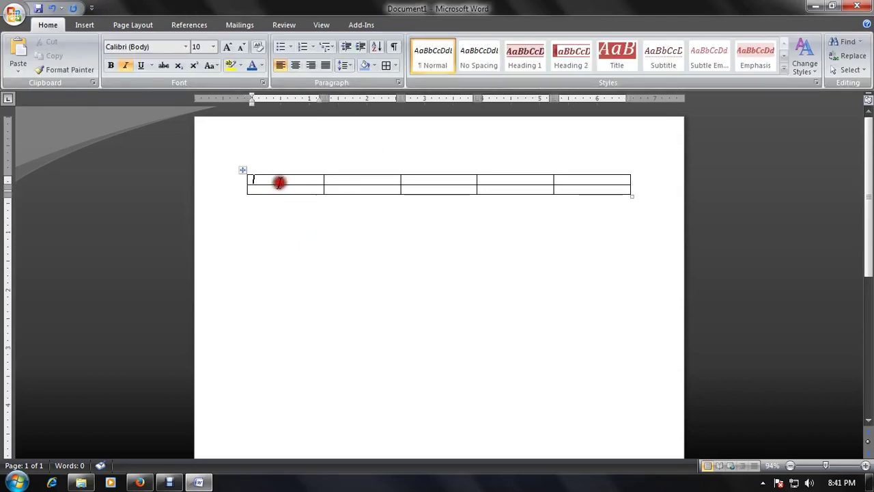
{"action": "left_click", "coordinate": [273, 200]}
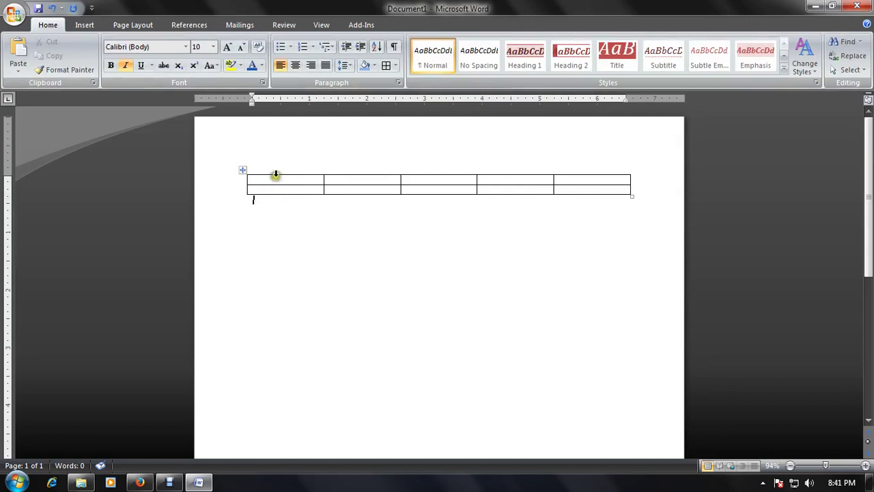
{"action": "left_click", "coordinate": [275, 181]}
{"action": "left_click", "coordinate": [419, 203]}
{"action": "left_click", "coordinate": [281, 183]}
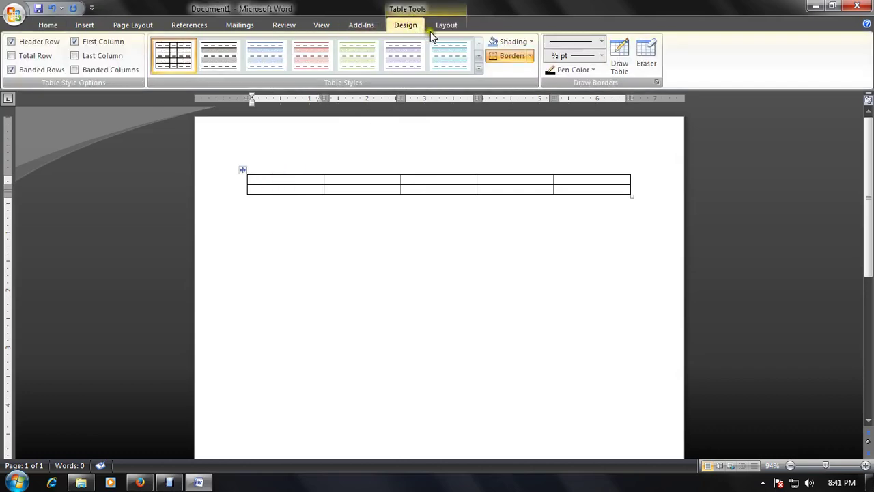
{"action": "left_click", "coordinate": [479, 68]}
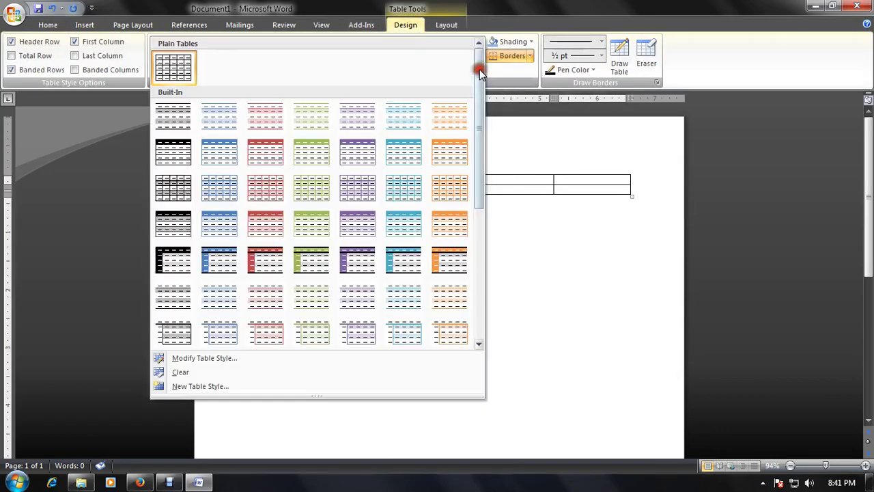
{"action": "left_click", "coordinate": [533, 142]}
{"action": "type", "text": "RegNO"}
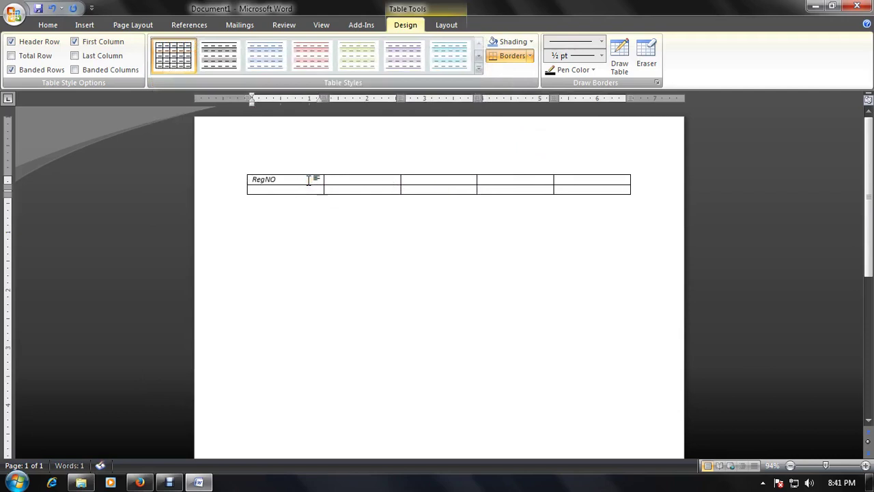
Step: Enter the headers RegNO, Name, Mark1, Mark 2 and Total
{"action": "key", "text": "Tab"}
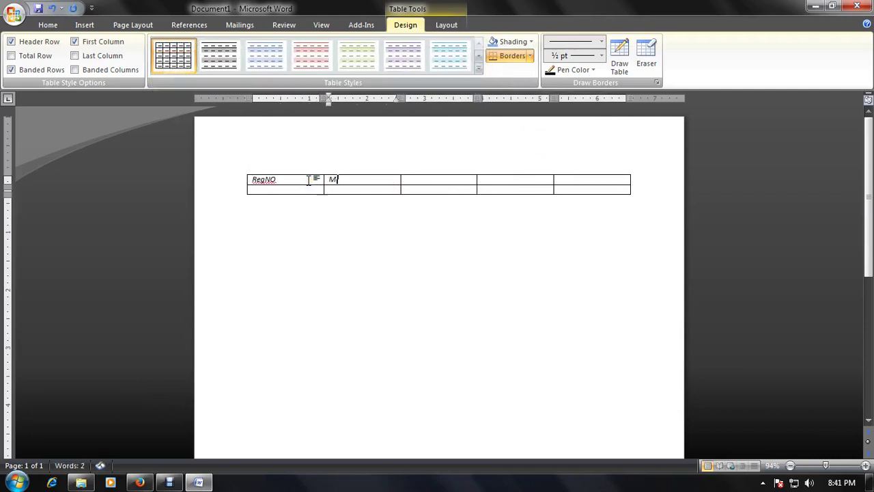
{"action": "key", "text": "Tab"}
{"action": "type", "text": "Mar"}
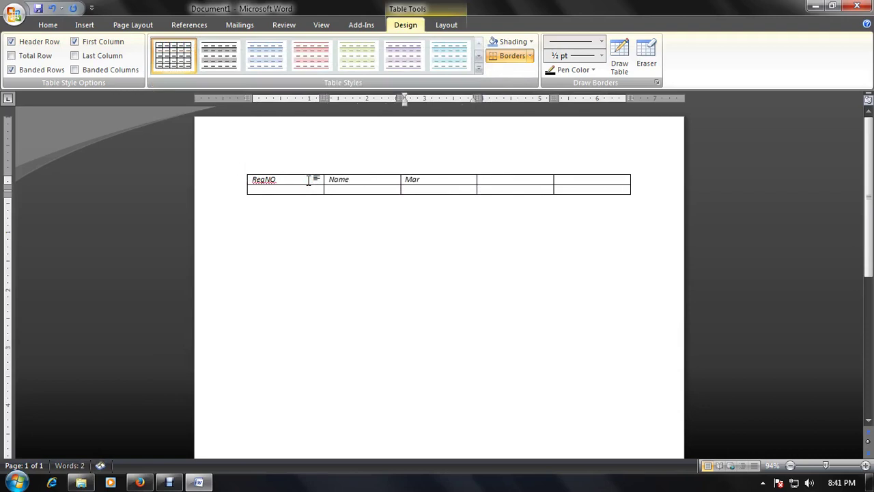
{"action": "key", "text": "Tab"}
{"action": "type", "text": "2"}
{"action": "key", "text": "Tab"}
{"action": "type", "text": "Total"}
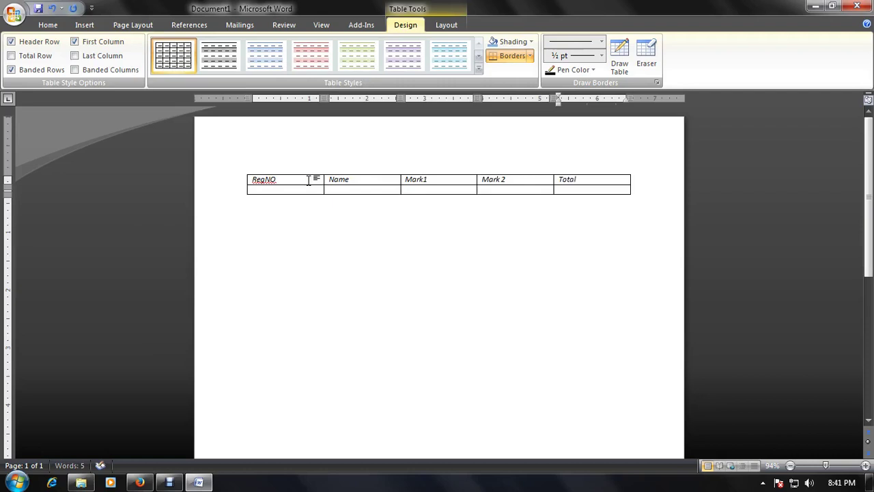
Step: Fill the first data row with 101, a name, 85 and 65
{"action": "left_click", "coordinate": [270, 191]}
{"action": "type", "text": "101"}
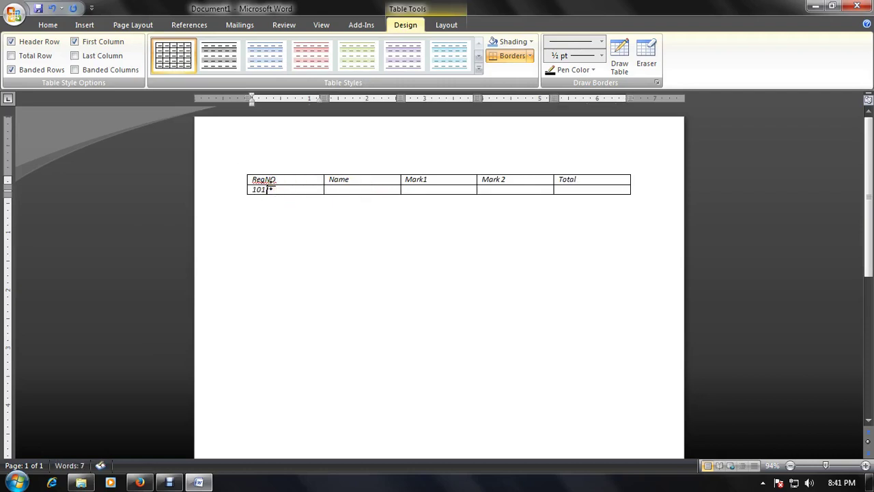
{"action": "key", "text": "Tab"}
{"action": "key", "text": "Tab"}
{"action": "key", "text": "Tab"}
{"action": "type", "text": "d"}
{"action": "key", "text": "Tab"}
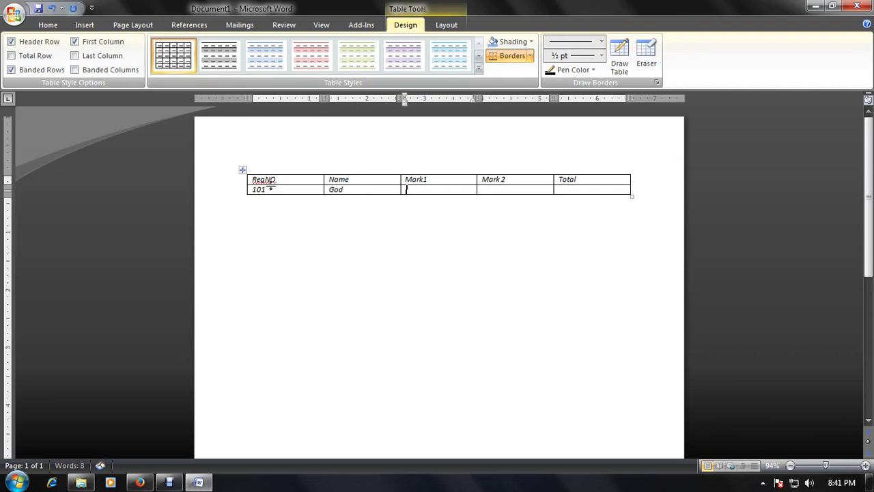
{"action": "type", "text": "85"}
{"action": "key", "text": "Tab"}
{"action": "type", "text": "65"}
Step: Add rows and paste the first data row so four identical rows appear
{"action": "key", "text": "Tab"}
{"action": "key", "text": "Tab"}
{"action": "key", "text": "Tab"}
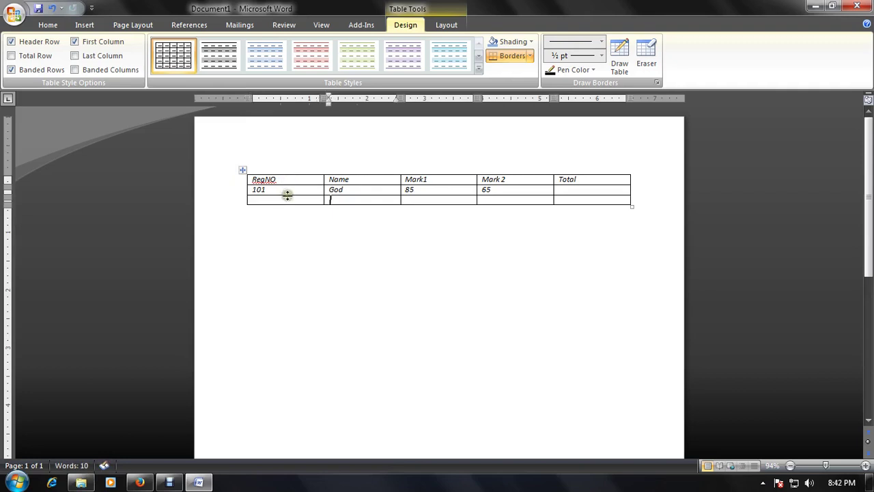
{"action": "key", "text": "Tab"}
{"action": "key", "text": "Tab"}
{"action": "key", "text": "Tab"}
{"action": "key", "text": "Tab"}
{"action": "key", "text": "Tab"}
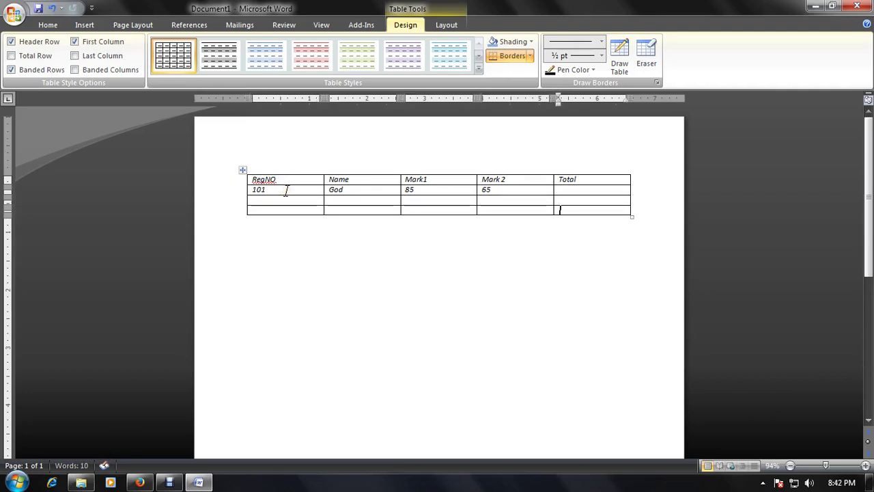
{"action": "key", "text": "Tab"}
{"action": "key", "text": "Tab"}
{"action": "key", "text": "Tab"}
{"action": "key", "text": "Tab"}
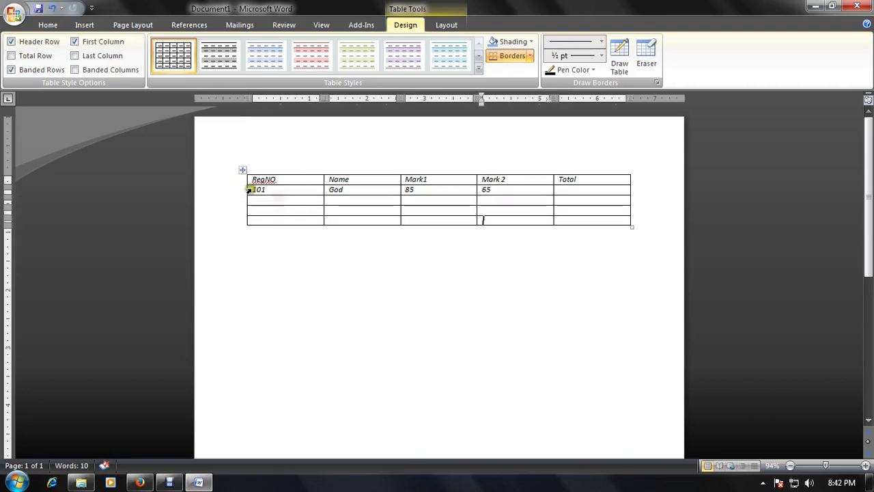
{"action": "mouse_move", "coordinate": [249, 190]}
{"action": "left_mouse_down"}
{"action": "mouse_move", "coordinate": [492, 189]}
{"action": "mouse_move", "coordinate": [366, 185]}
{"action": "mouse_move", "coordinate": [282, 197]}
{"action": "left_mouse_up"}
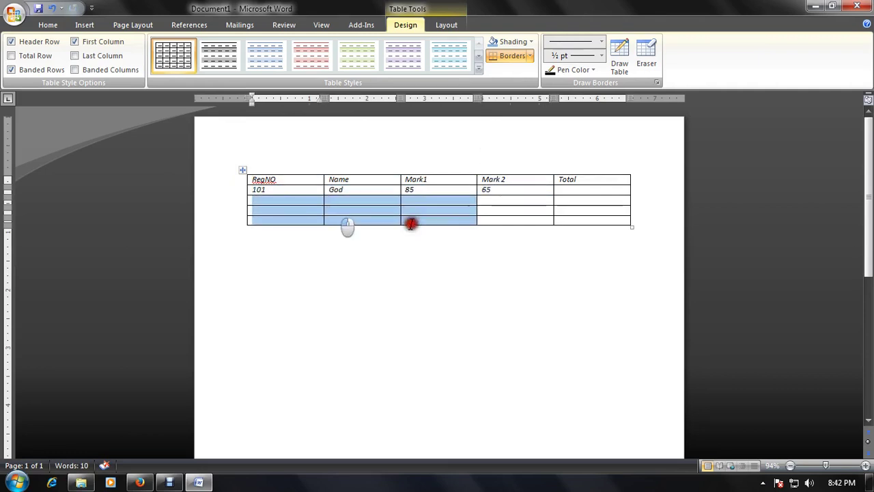
{"action": "left_click_drag", "start_coordinate": [269, 203], "coordinate": [503, 216]}
{"action": "type", "text": "101\tGod\t85\t65 101\tGod\t85\t65 101\tGod\t85\t65"}
{"action": "left_click", "coordinate": [438, 212]}
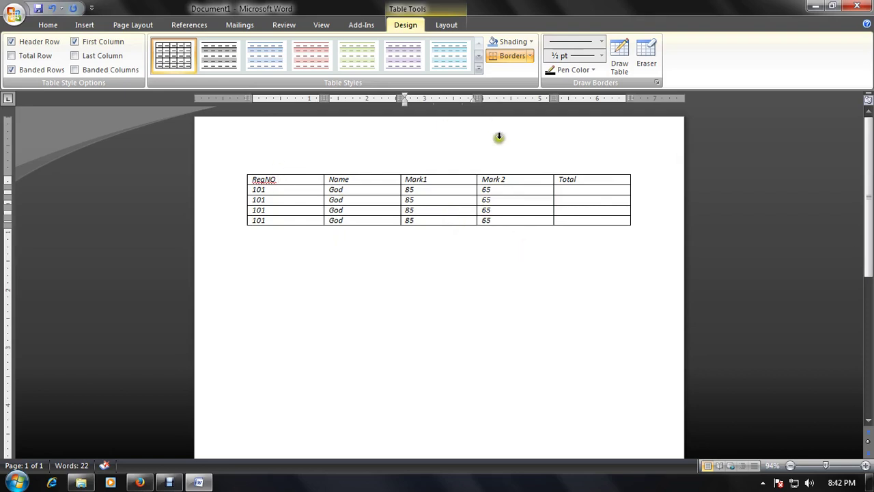
Step: Apply the green built-in table style to the marks table
{"action": "left_click", "coordinate": [479, 68]}
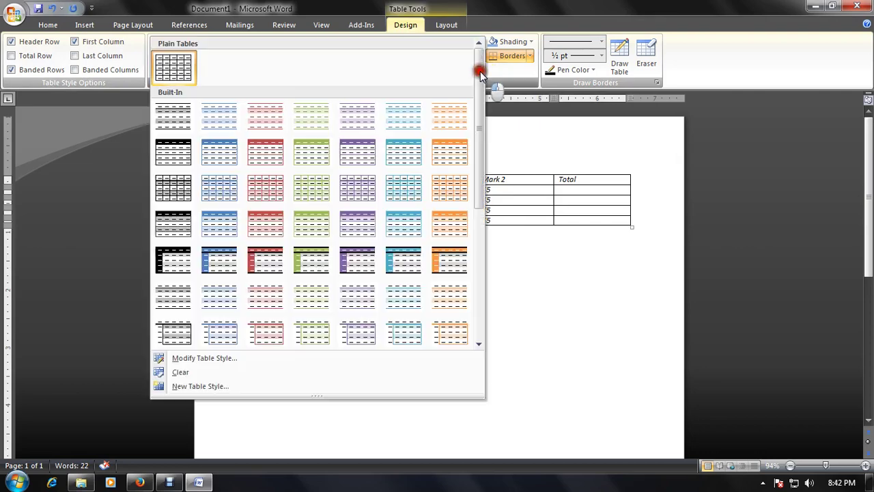
{"action": "left_click", "coordinate": [310, 260]}
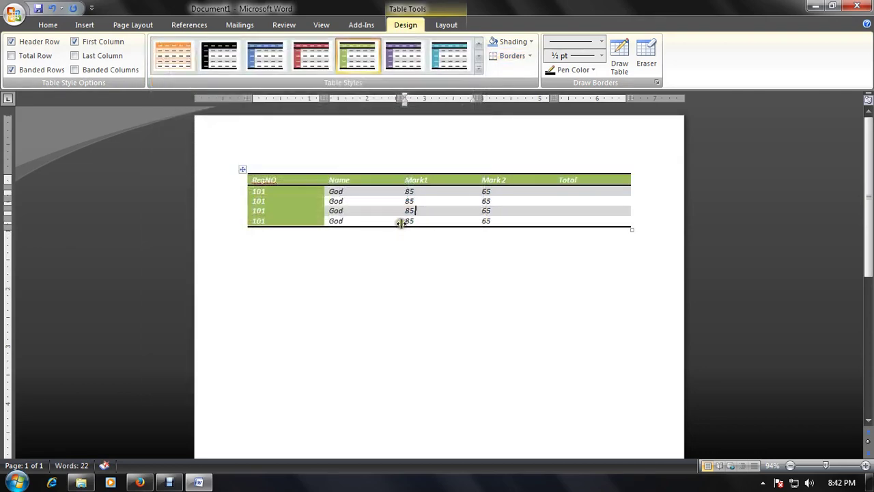
{"action": "left_click", "coordinate": [553, 221]}
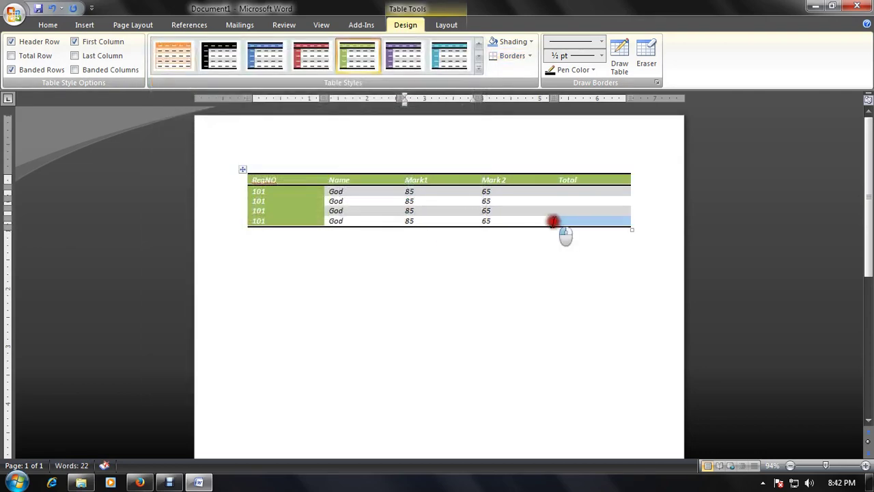
{"action": "left_click", "coordinate": [481, 73]}
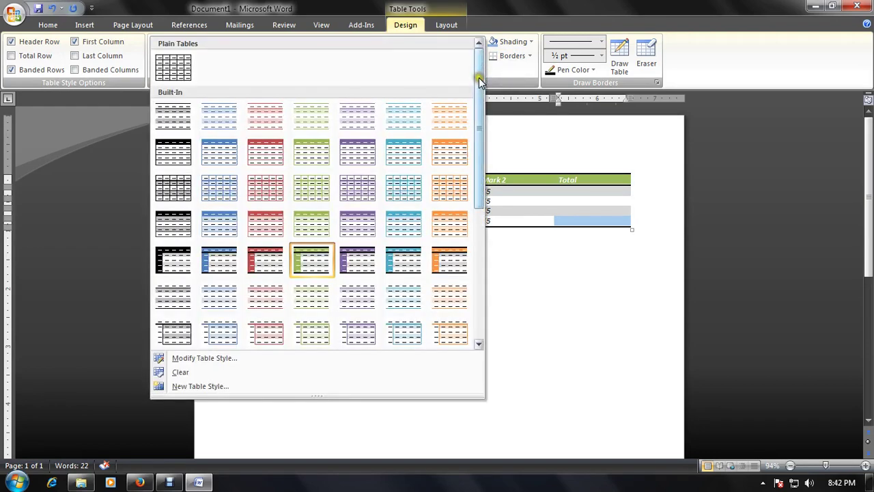
{"action": "left_click", "coordinate": [510, 120]}
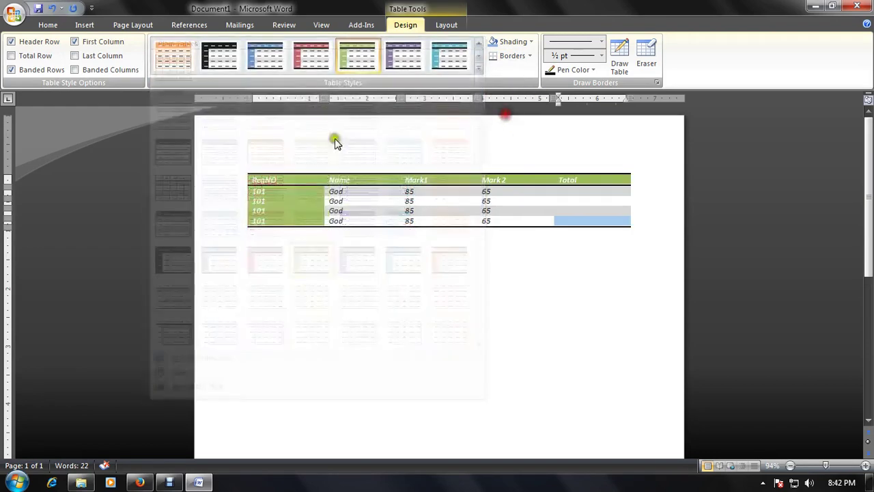
Step: Turn off Total Row and Last Column formatting and select the empty Total cells
{"action": "left_click", "coordinate": [102, 56]}
{"action": "left_click", "coordinate": [576, 195]}
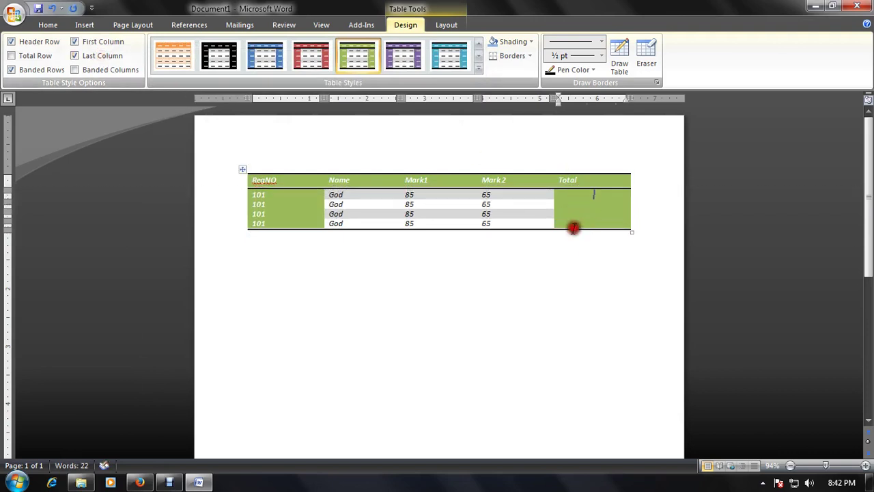
{"action": "left_click", "coordinate": [12, 56]}
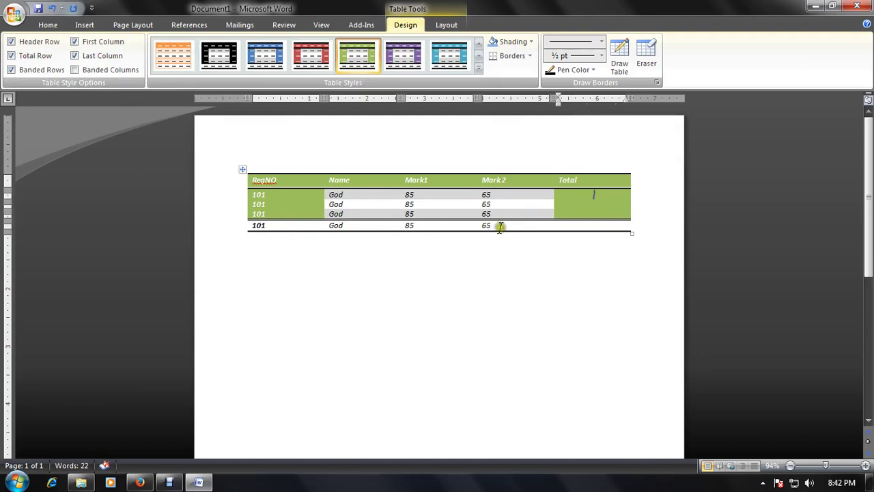
{"action": "left_click", "coordinate": [35, 56]}
{"action": "left_click", "coordinate": [106, 56]}
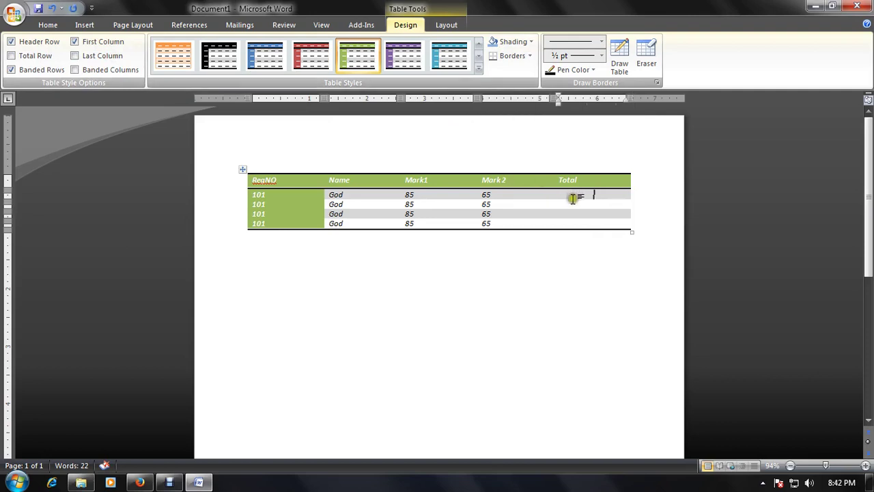
{"action": "left_click_drag", "start_coordinate": [568, 196], "coordinate": [583, 227]}
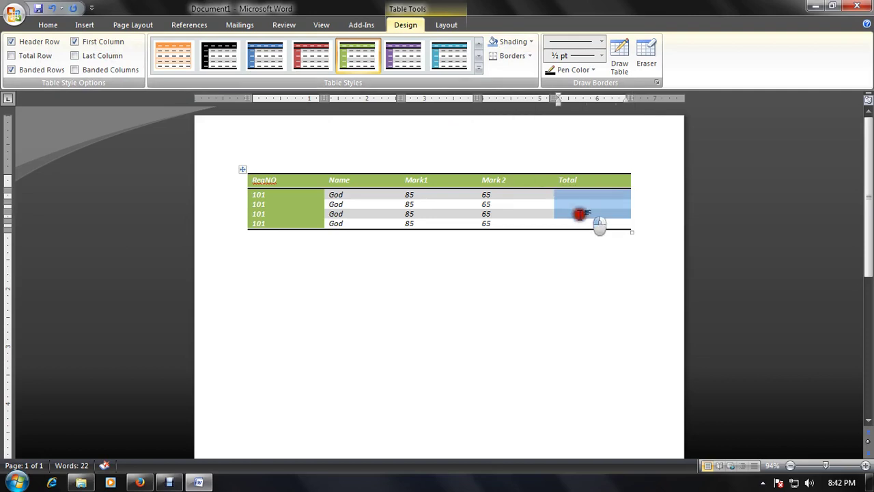
Step: Shade the Total cells yellow and review the table border options
{"action": "left_click", "coordinate": [531, 42]}
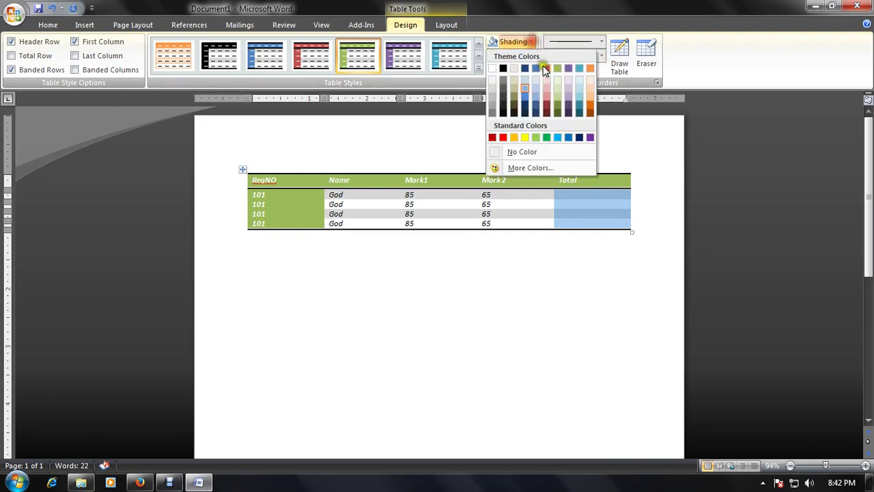
{"action": "left_click", "coordinate": [536, 137]}
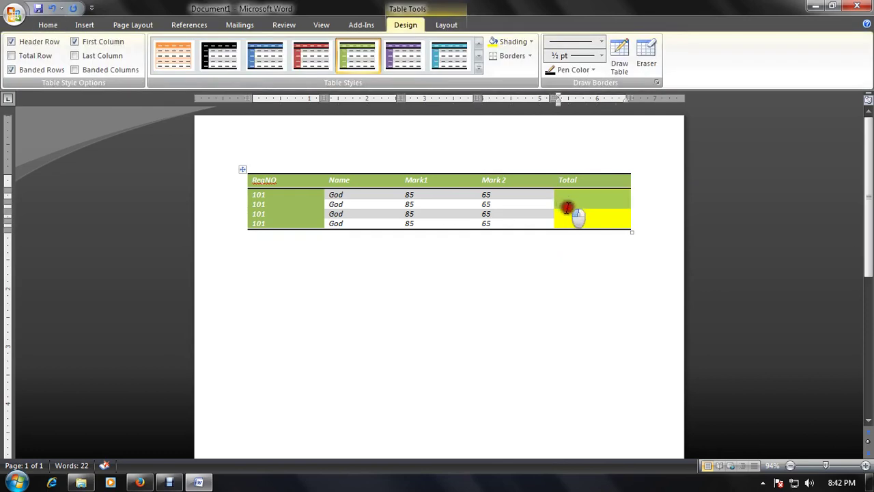
{"action": "left_click_drag", "start_coordinate": [576, 214], "coordinate": [586, 237]}
{"action": "left_click", "coordinate": [586, 237]}
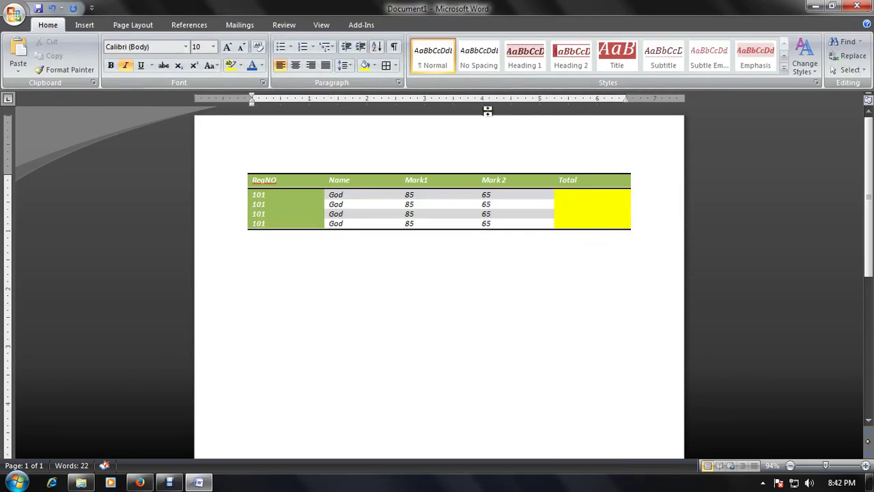
{"action": "left_click", "coordinate": [504, 203]}
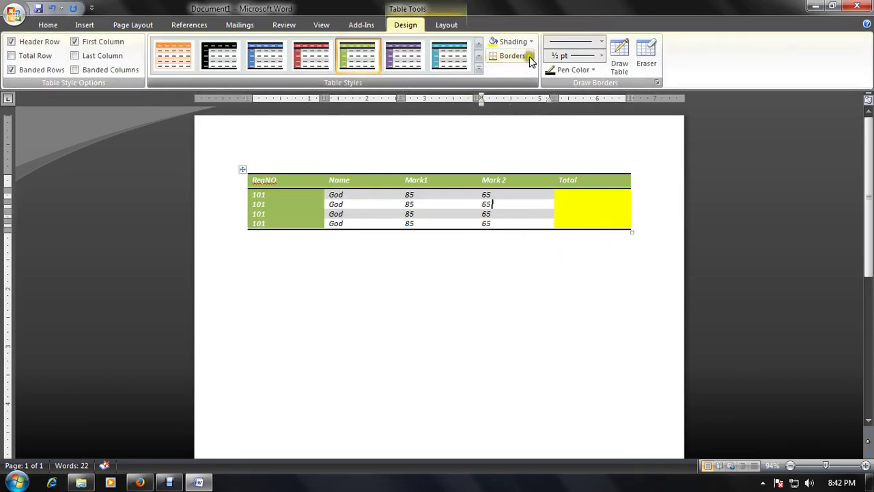
{"action": "left_click", "coordinate": [530, 57]}
{"action": "left_click", "coordinate": [634, 237]}
Step: Apply the Table Grid style to the whole table and remove all borders
{"action": "left_click", "coordinate": [414, 205]}
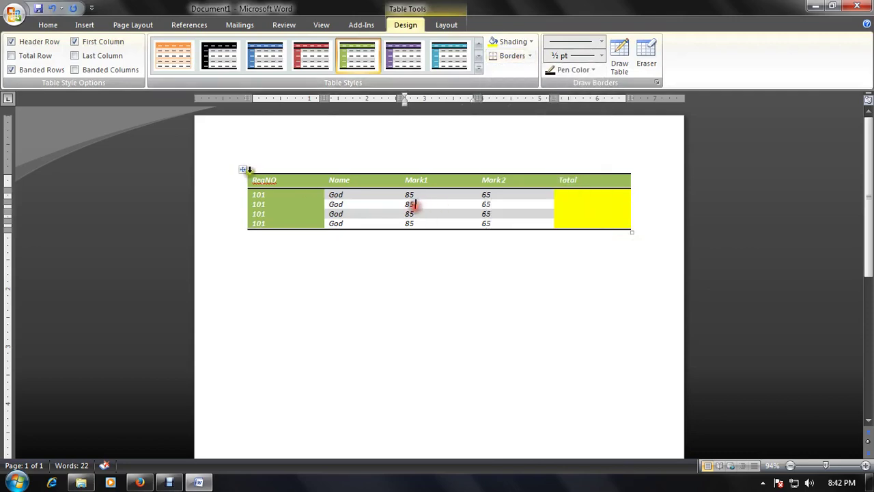
{"action": "left_click", "coordinate": [242, 170]}
{"action": "left_click", "coordinate": [478, 69]}
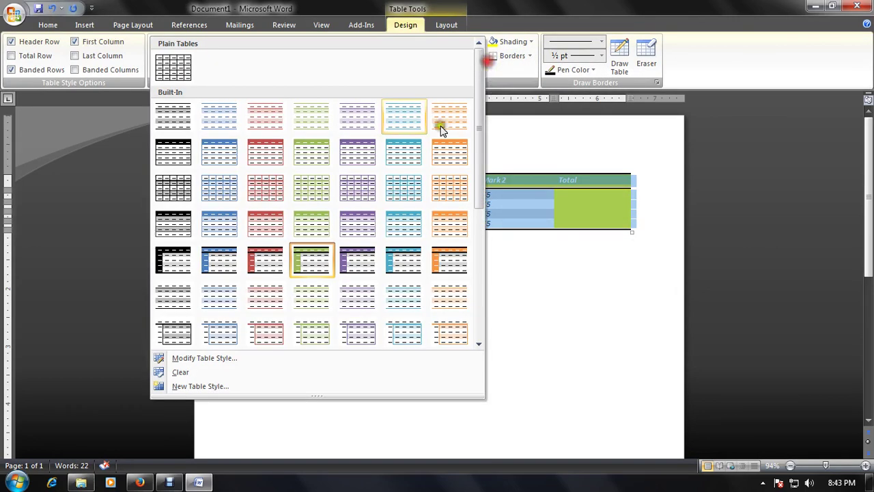
{"action": "left_click", "coordinate": [185, 75]}
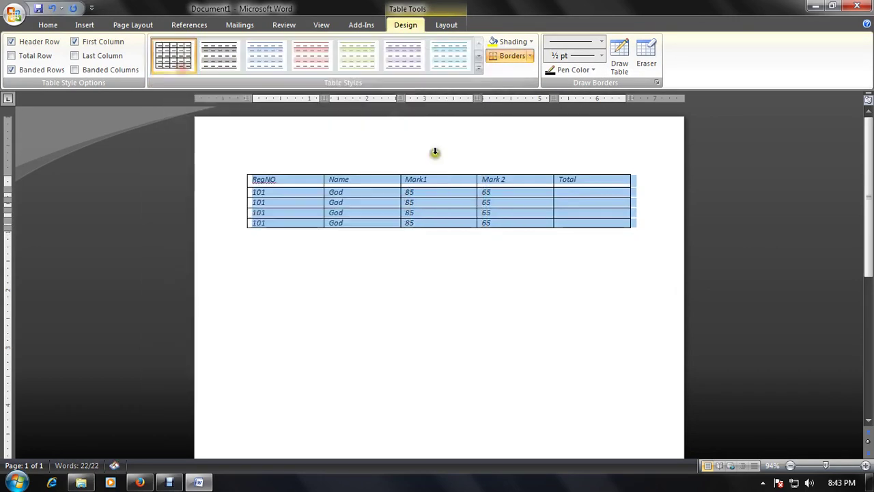
{"action": "left_click", "coordinate": [530, 56]}
{"action": "left_click", "coordinate": [519, 129]}
{"action": "left_click", "coordinate": [503, 273]}
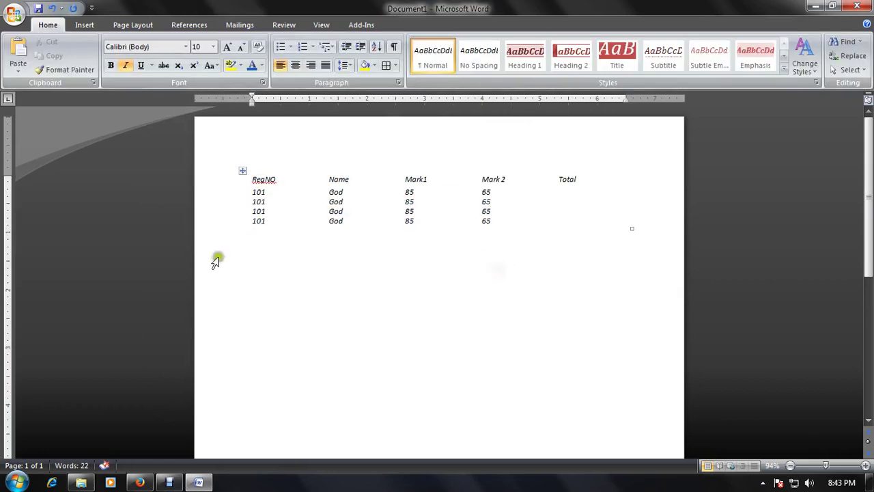
{"action": "left_click", "coordinate": [315, 273]}
{"action": "left_click", "coordinate": [247, 171]}
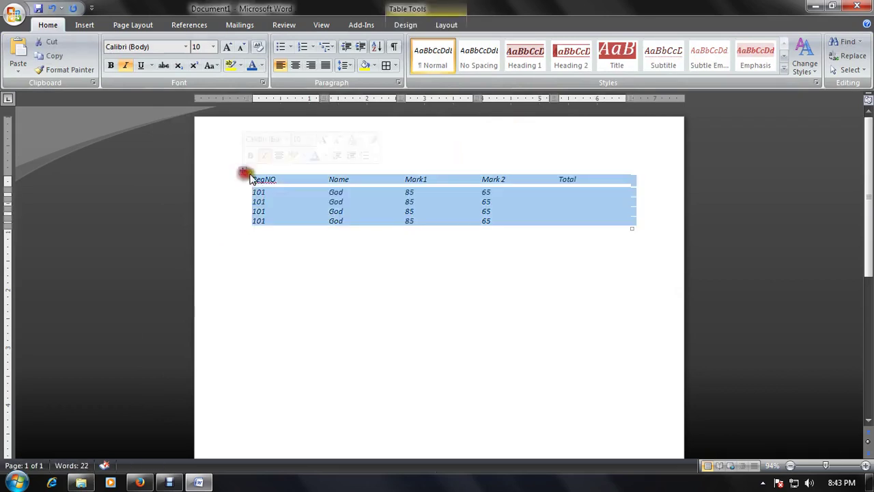
Step: Add All Borders to every cell of the marks table
{"action": "left_click", "coordinate": [446, 25]}
{"action": "left_click", "coordinate": [412, 26]}
{"action": "left_click", "coordinate": [530, 56]}
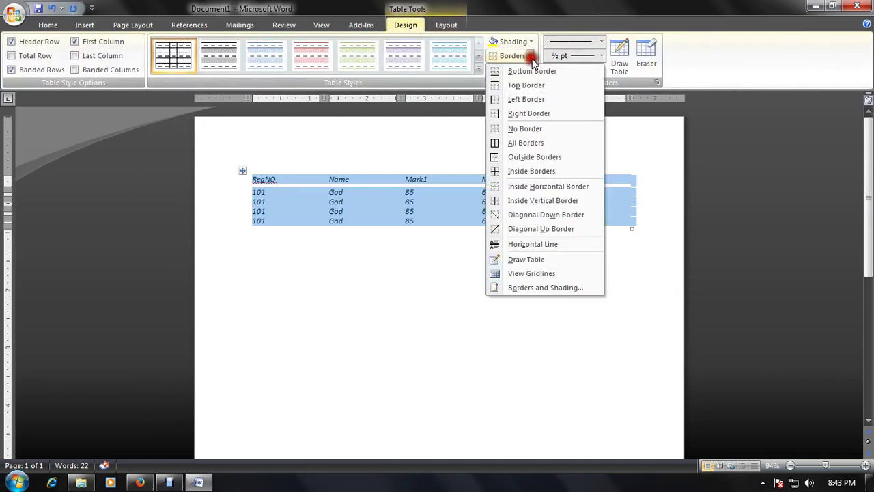
{"action": "left_click", "coordinate": [543, 144]}
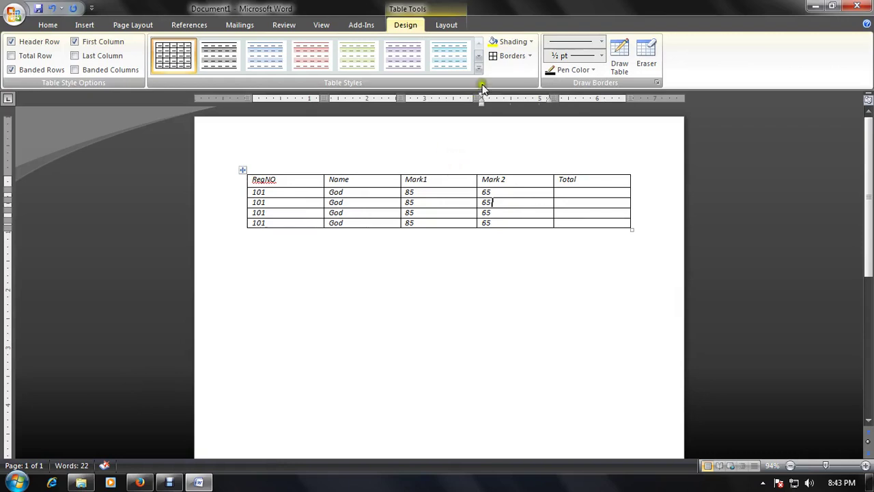
Step: Apply the purple built-in table style with a shaded first column
{"action": "left_click", "coordinate": [245, 172]}
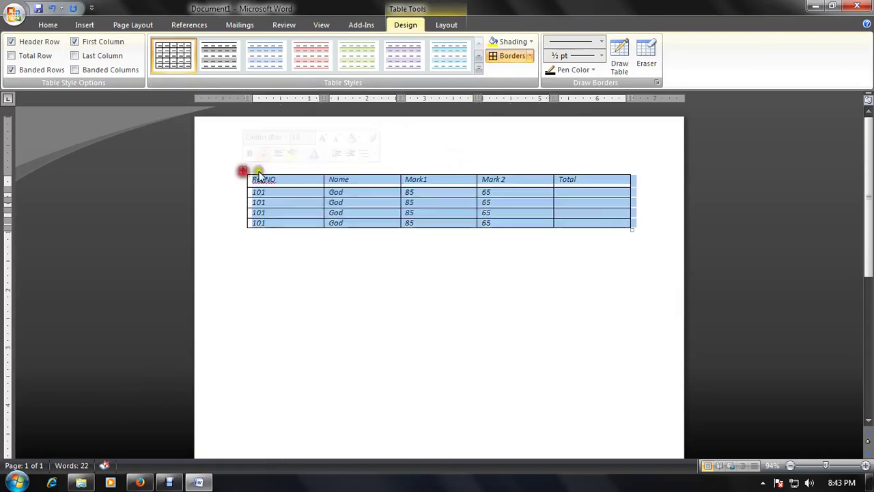
{"action": "left_click", "coordinate": [479, 69]}
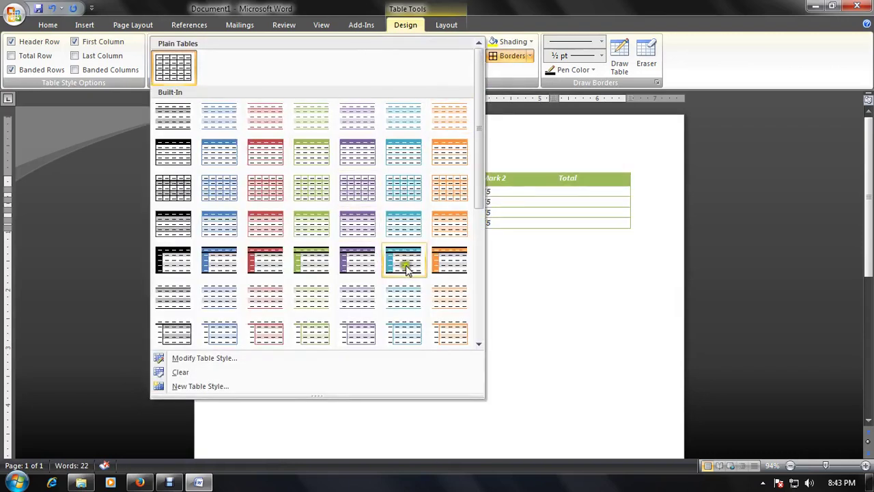
{"action": "left_click", "coordinate": [375, 264]}
{"action": "left_click", "coordinate": [444, 201]}
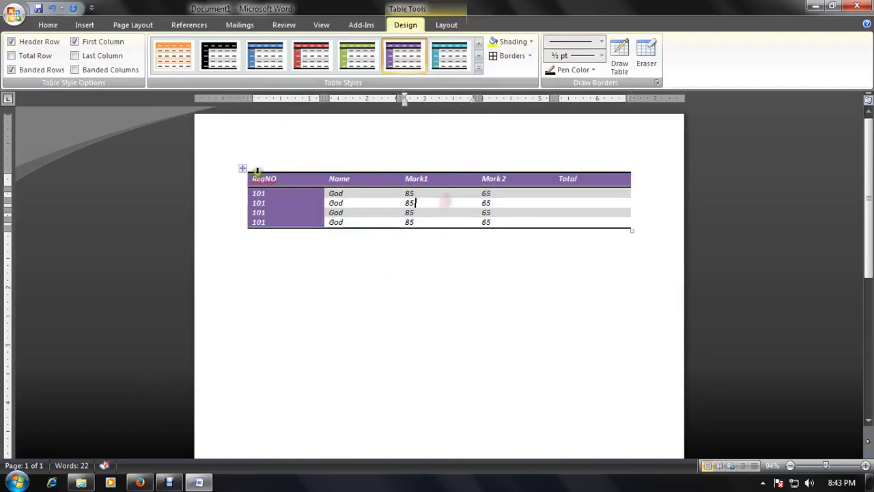
{"action": "left_click", "coordinate": [242, 168]}
{"action": "left_click", "coordinate": [434, 196]}
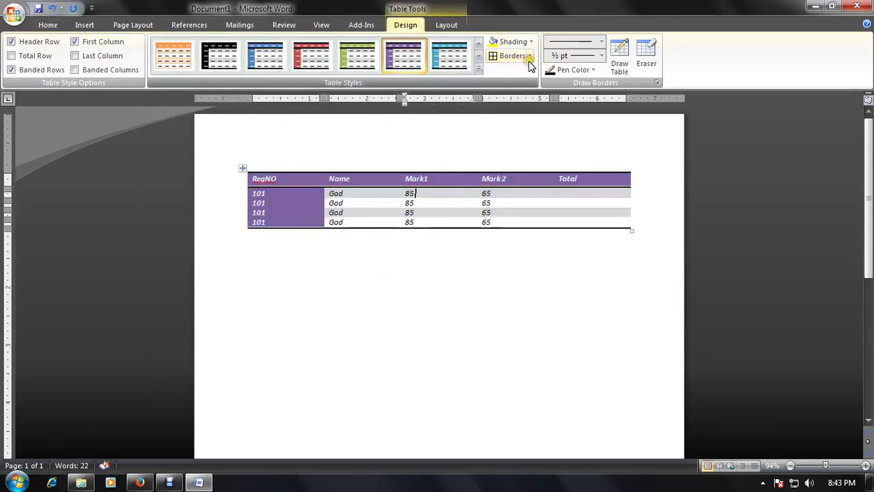
{"action": "left_click", "coordinate": [561, 211]}
{"action": "left_click", "coordinate": [601, 42]}
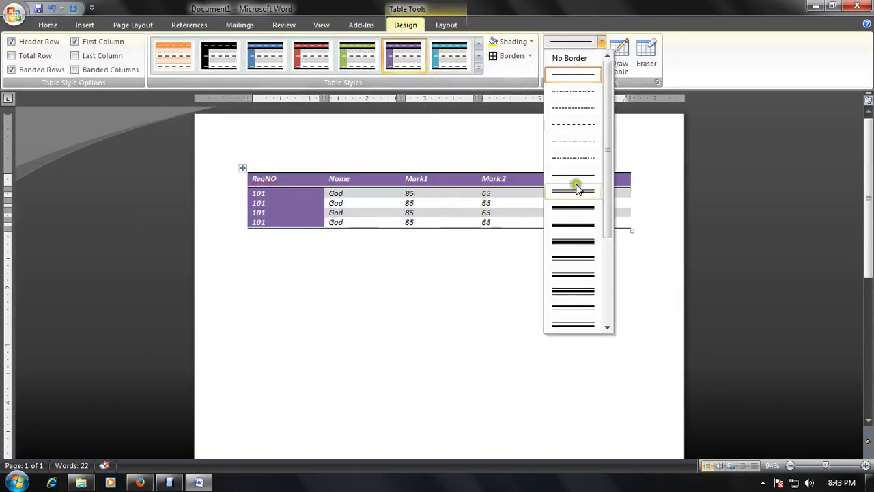
Step: Draw a thick 3 pt black border along the marks table's top, bottom and left edges
{"action": "left_click", "coordinate": [573, 206]}
{"action": "left_click", "coordinate": [572, 209]}
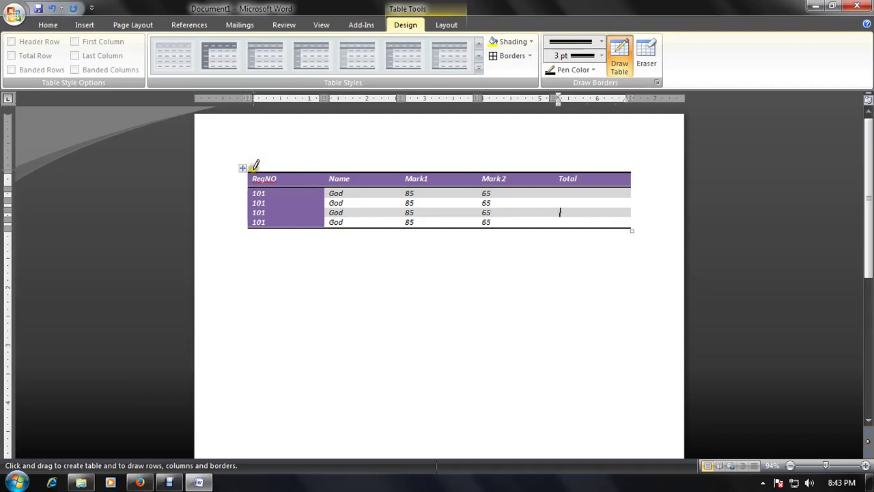
{"action": "mouse_move", "coordinate": [254, 168]}
{"action": "left_mouse_down"}
{"action": "mouse_move", "coordinate": [619, 175]}
{"action": "mouse_move", "coordinate": [630, 230]}
{"action": "left_mouse_up"}
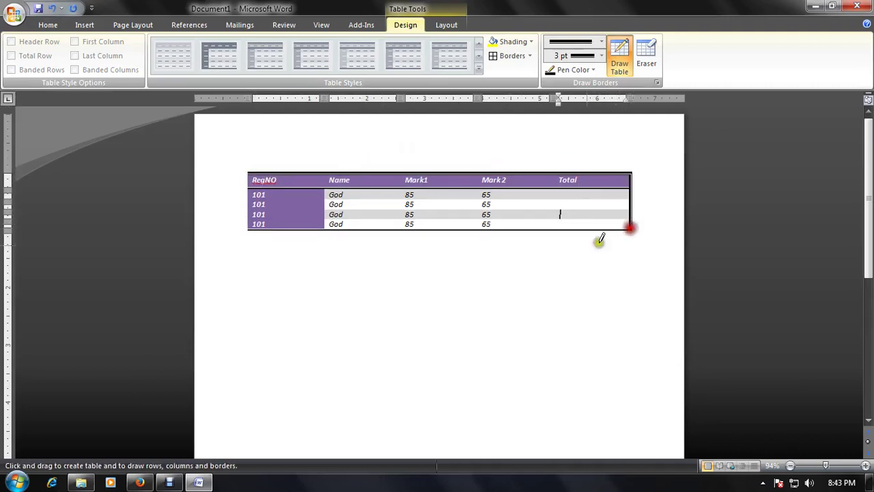
{"action": "left_click_drag", "start_coordinate": [251, 231], "coordinate": [625, 230]}
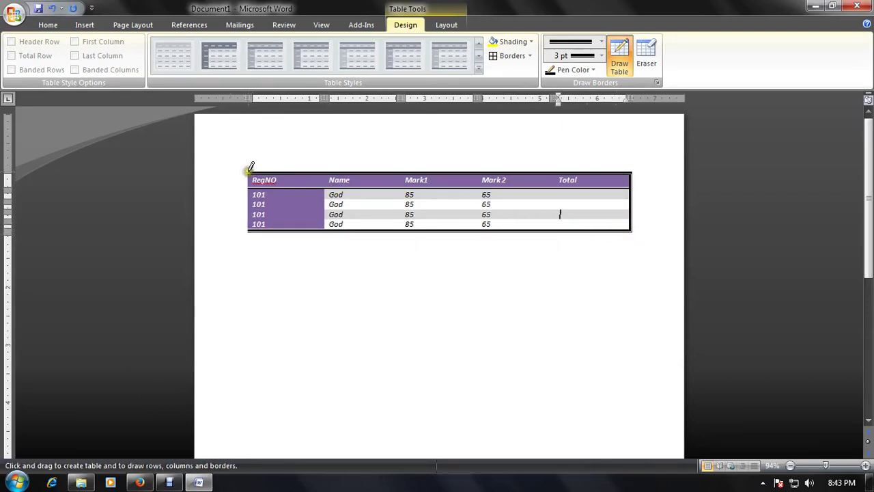
{"action": "left_click_drag", "start_coordinate": [250, 170], "coordinate": [249, 232]}
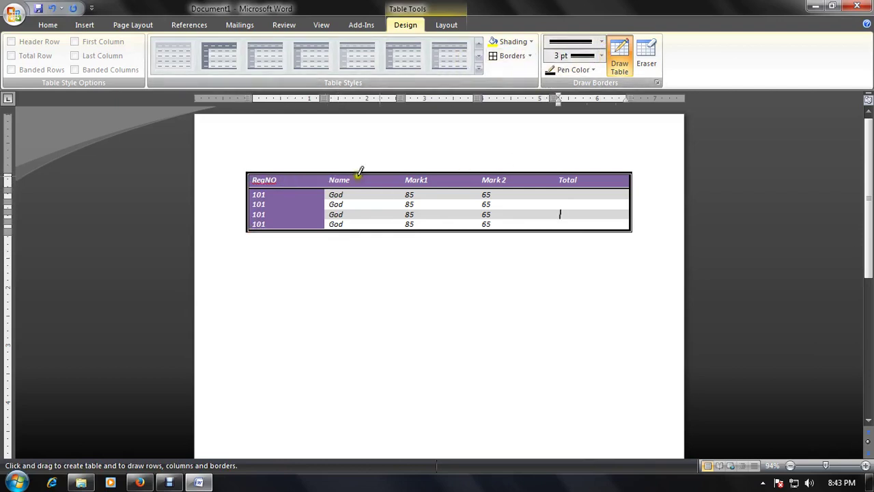
Step: Set the border pen to 2¼ pt weight and light green colour
{"action": "left_click", "coordinate": [601, 56]}
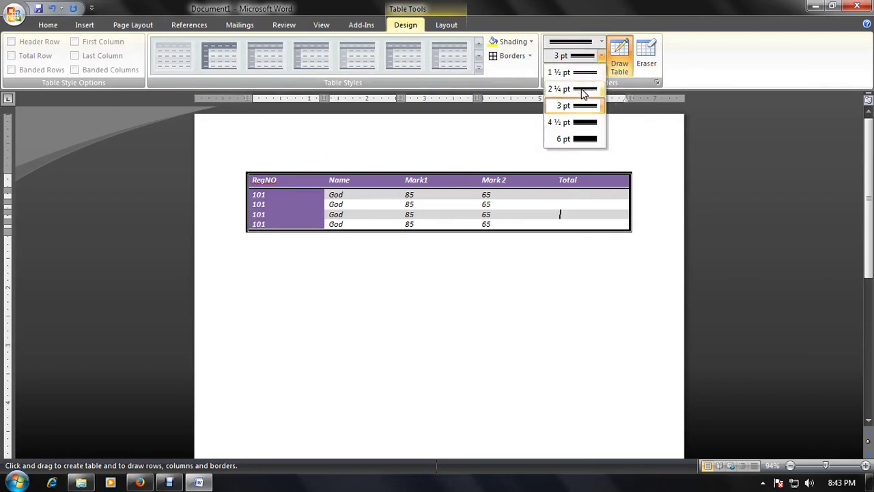
{"action": "left_click", "coordinate": [582, 89]}
{"action": "left_click", "coordinate": [593, 70]}
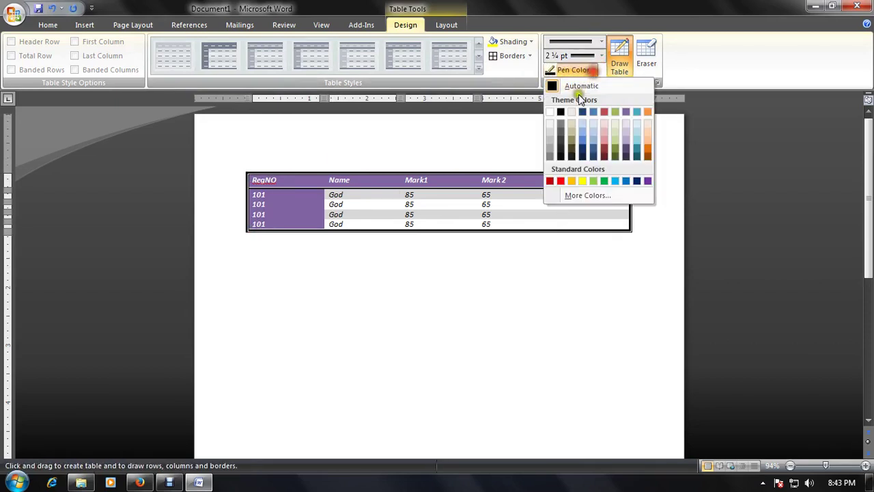
{"action": "left_click", "coordinate": [594, 180]}
{"action": "scroll", "coordinate": [385, 277], "scroll_direction": "down", "scroll_amount": 1}
{"action": "scroll", "coordinate": [391, 260], "scroll_direction": "down", "scroll_amount": 1}
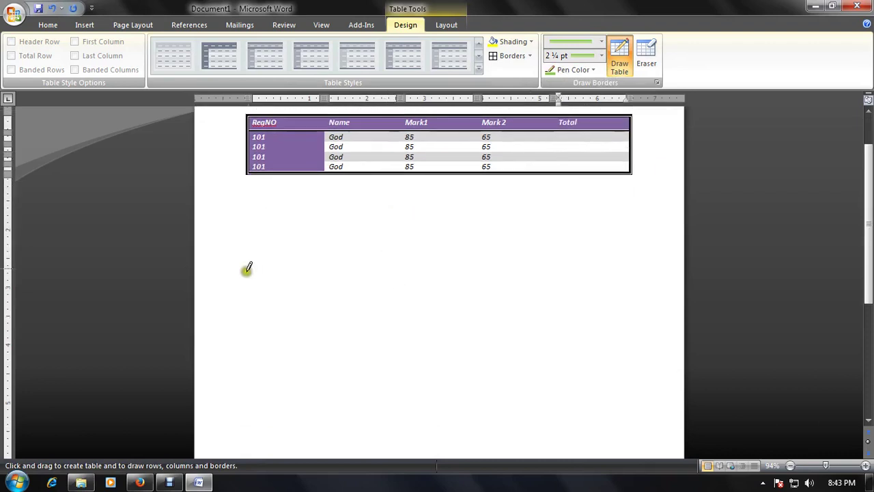
Step: Draw a box below the marks table and divide it with green lines into five columns and four rows
{"action": "left_click_drag", "start_coordinate": [260, 214], "coordinate": [630, 338]}
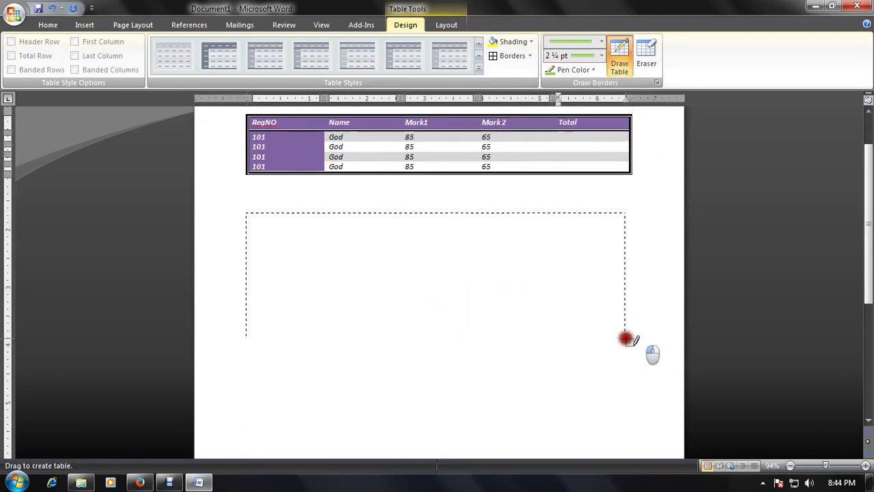
{"action": "left_click_drag", "start_coordinate": [318, 197], "coordinate": [319, 323]}
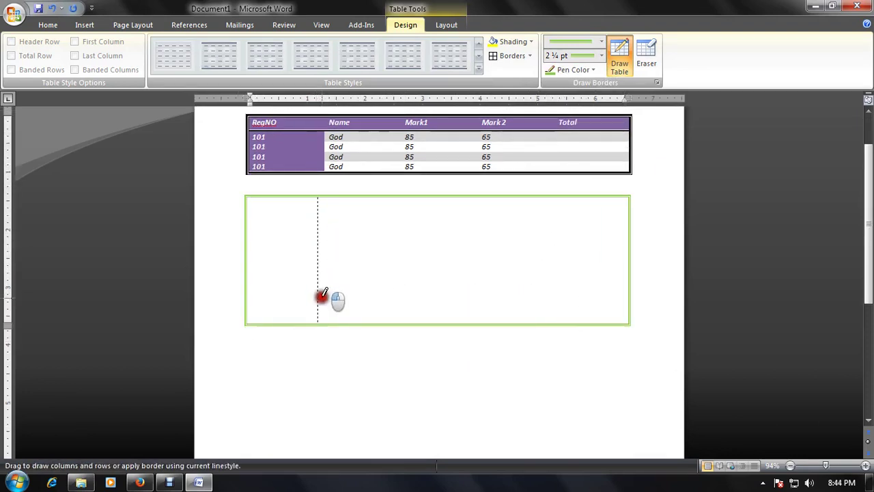
{"action": "left_click_drag", "start_coordinate": [389, 198], "coordinate": [389, 322]}
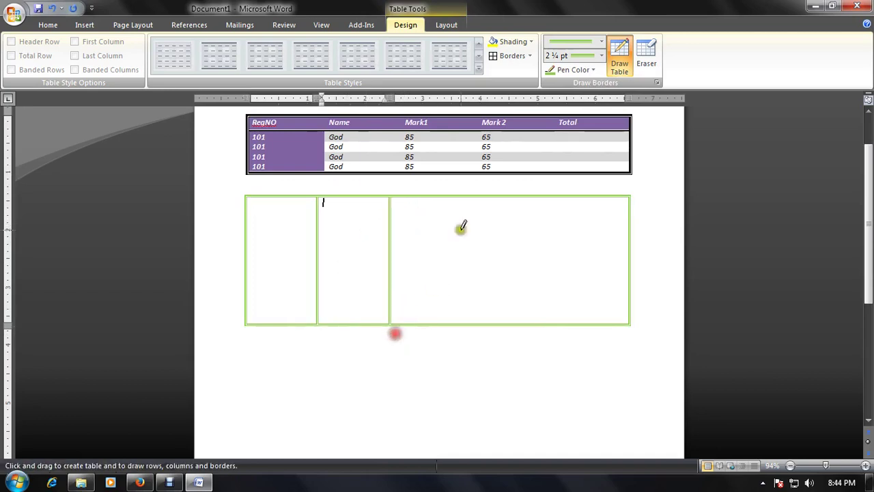
{"action": "left_click_drag", "start_coordinate": [469, 198], "coordinate": [469, 321]}
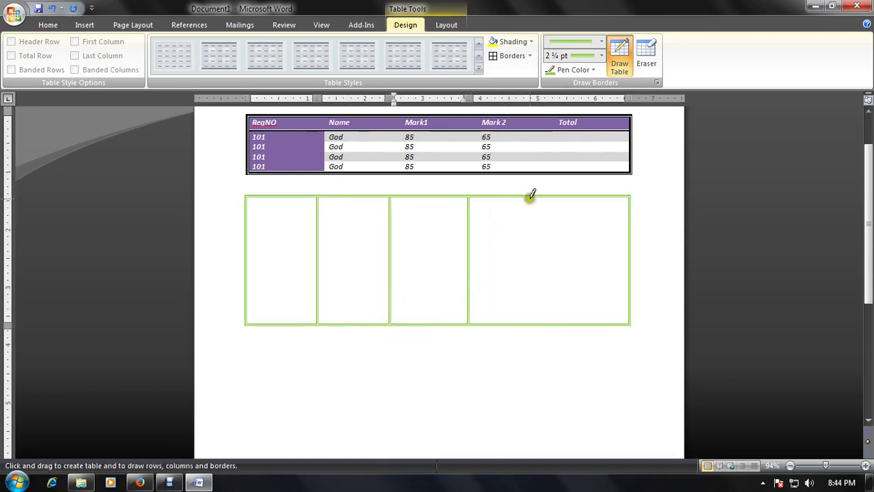
{"action": "left_click_drag", "start_coordinate": [540, 198], "coordinate": [540, 321]}
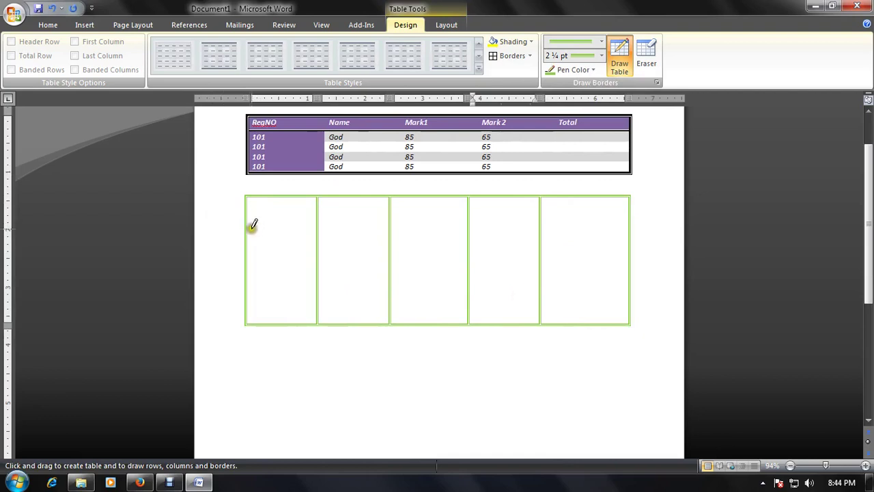
{"action": "left_click_drag", "start_coordinate": [248, 228], "coordinate": [591, 229]}
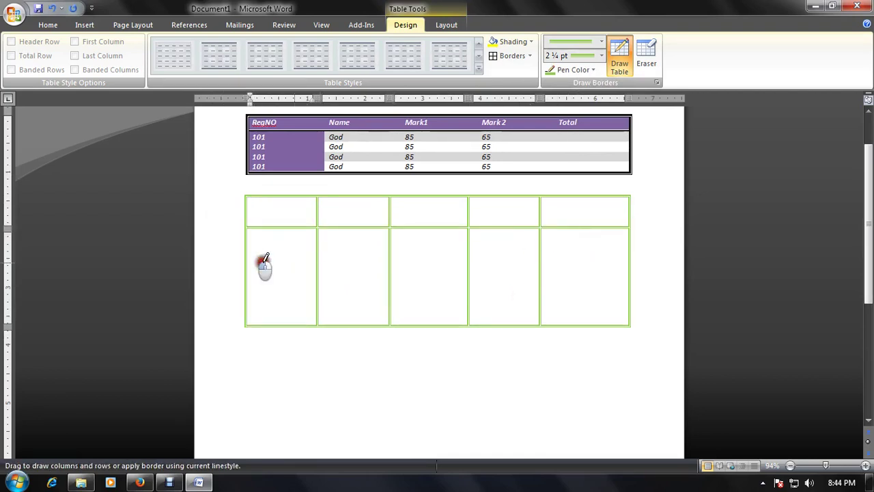
{"action": "left_click_drag", "start_coordinate": [249, 260], "coordinate": [597, 261]}
{"action": "left_click_drag", "start_coordinate": [251, 292], "coordinate": [598, 293]}
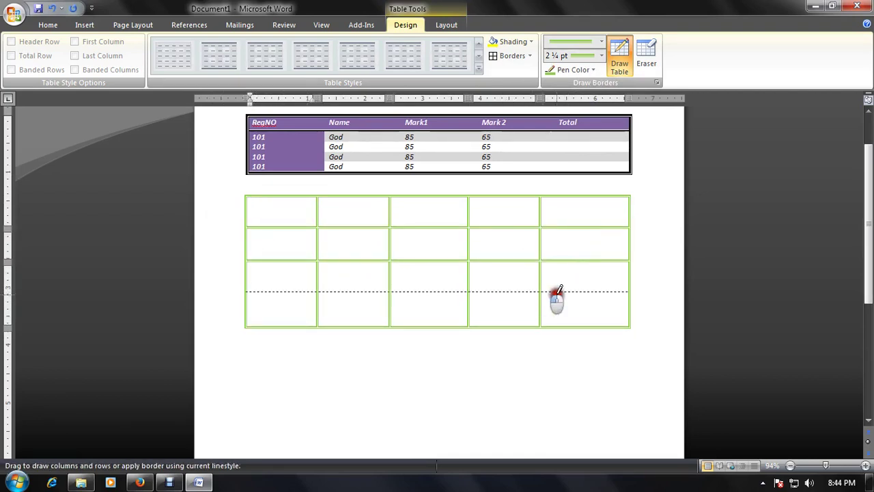
{"action": "scroll", "coordinate": [452, 330], "scroll_direction": "up", "scroll_amount": 1}
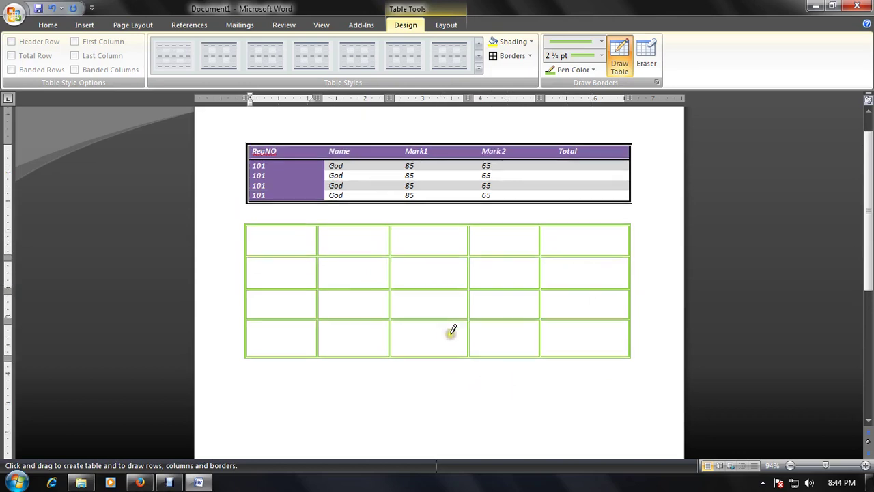
Step: Erase several inner borders of the green table to merge cells, then erase the whole table
{"action": "left_click", "coordinate": [651, 68]}
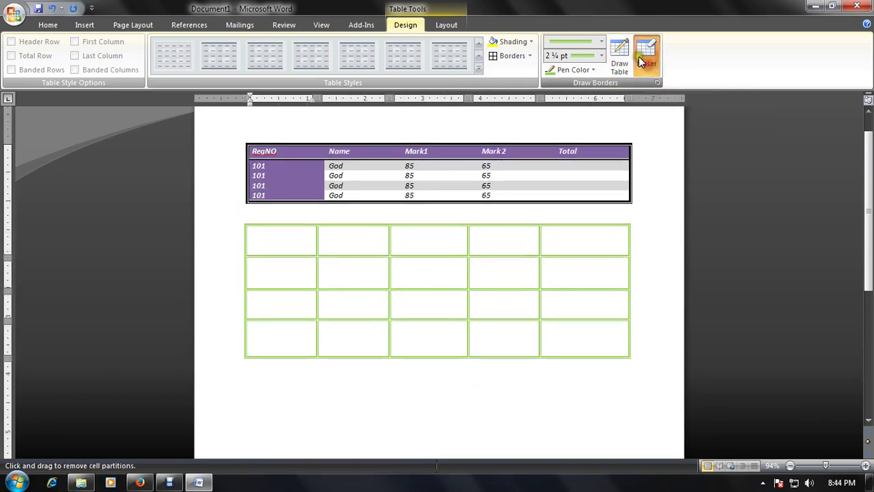
{"action": "left_click", "coordinate": [541, 239]}
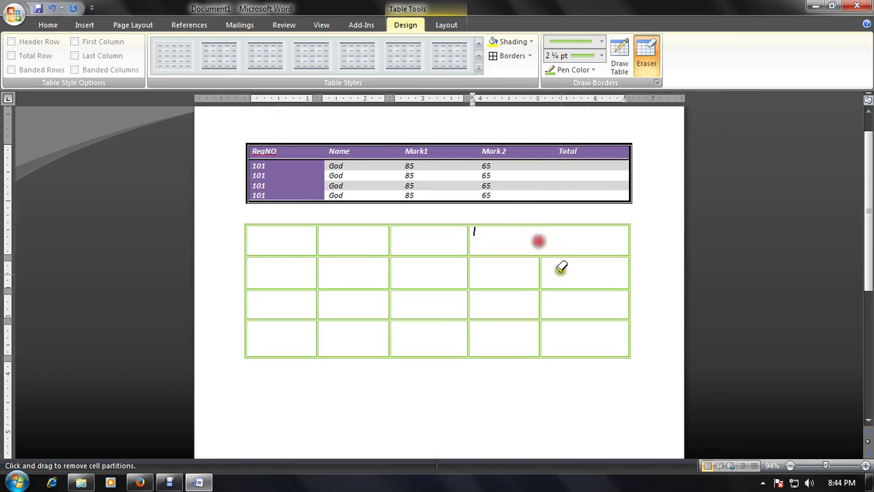
{"action": "left_click", "coordinate": [542, 277]}
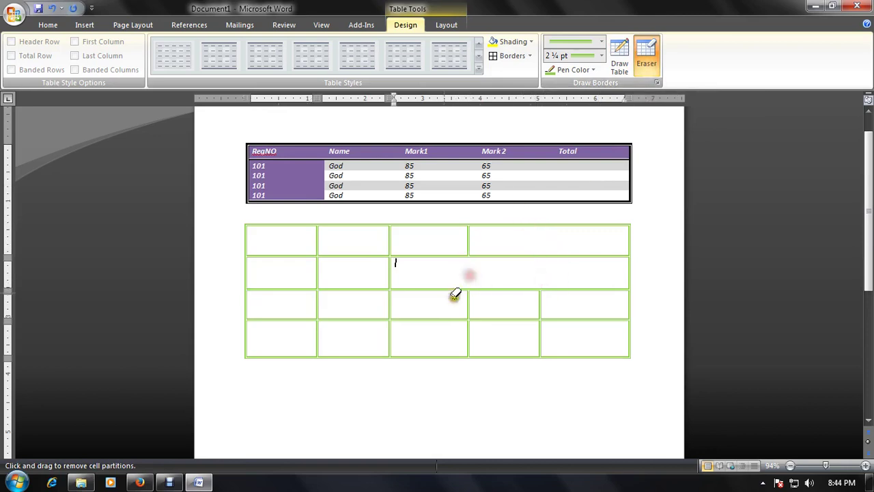
{"action": "left_click", "coordinate": [388, 271]}
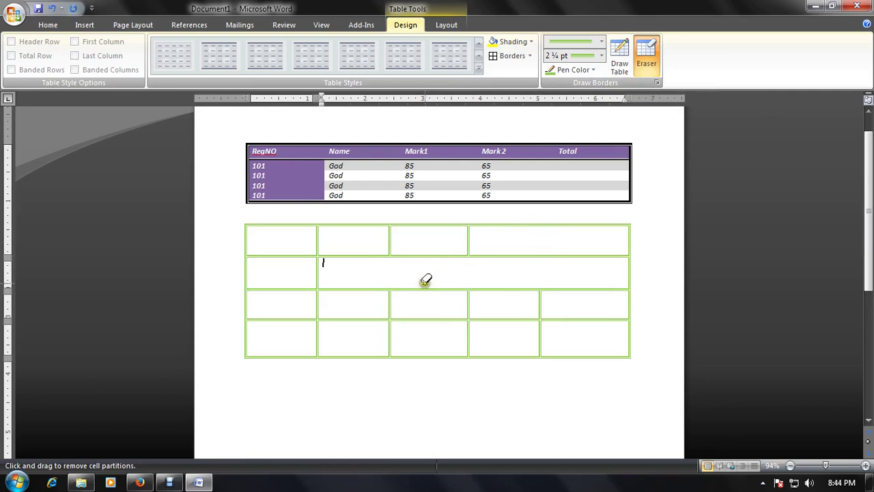
{"action": "left_click", "coordinate": [470, 308]}
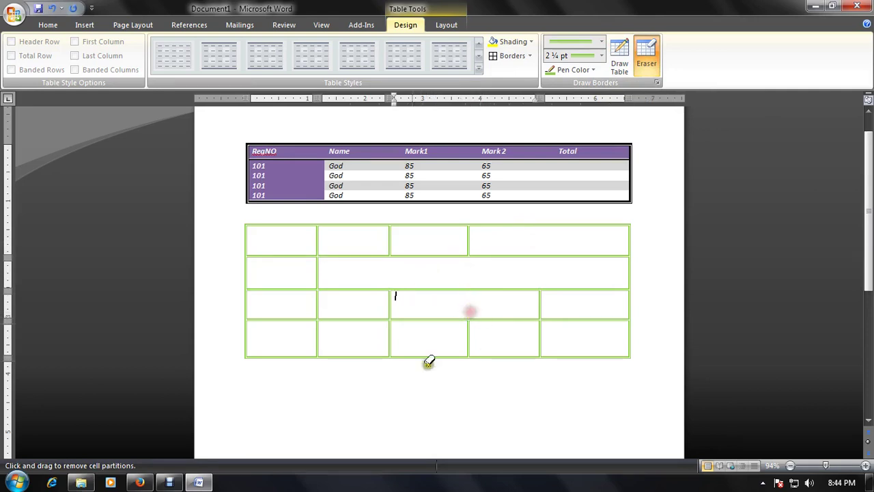
{"action": "left_click", "coordinate": [575, 317]}
{"action": "left_click_drag", "start_coordinate": [233, 210], "coordinate": [686, 392]}
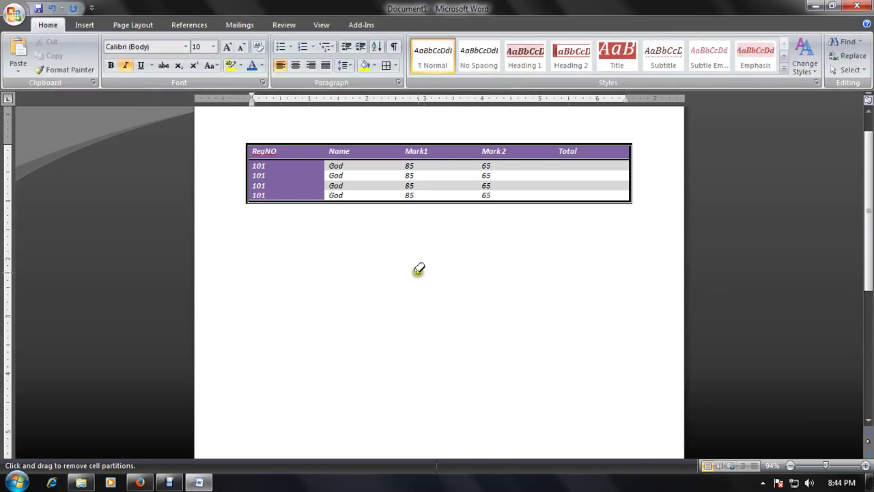
{"action": "scroll", "coordinate": [369, 263], "scroll_direction": "up", "scroll_amount": 1}
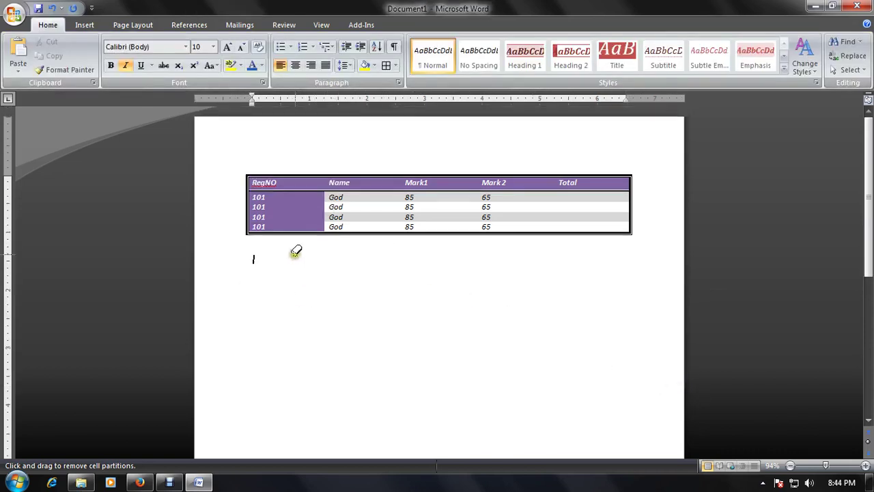
Step: Stop erasing, show Table Tools Layout, and try selecting the Name and Mark1 columns
{"action": "key", "text": "Escape"}
{"action": "left_click", "coordinate": [295, 200]}
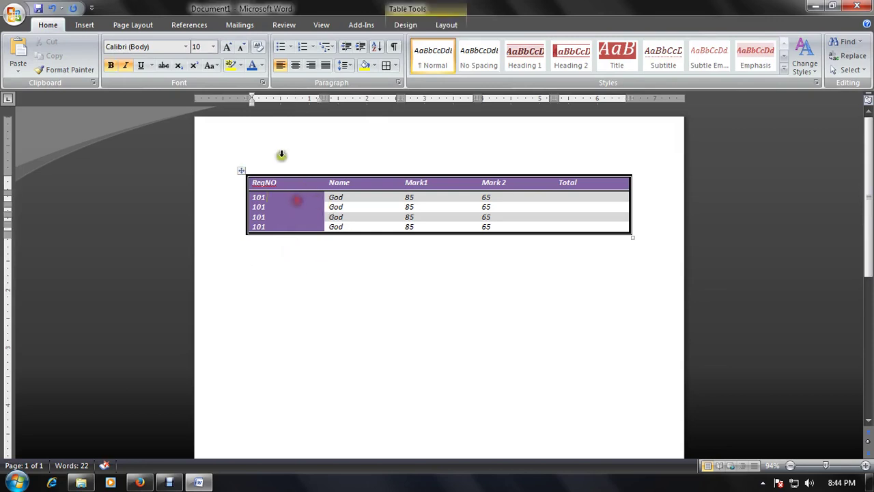
{"action": "left_click", "coordinate": [448, 26]}
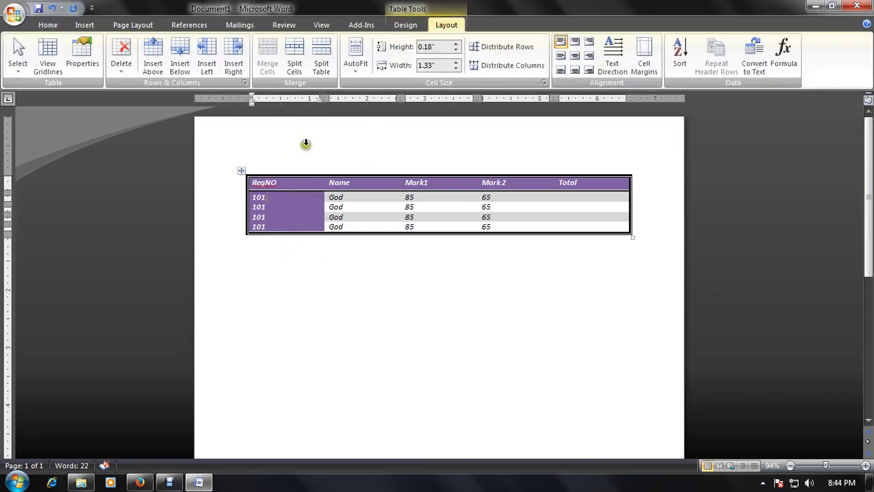
{"action": "left_click", "coordinate": [22, 75]}
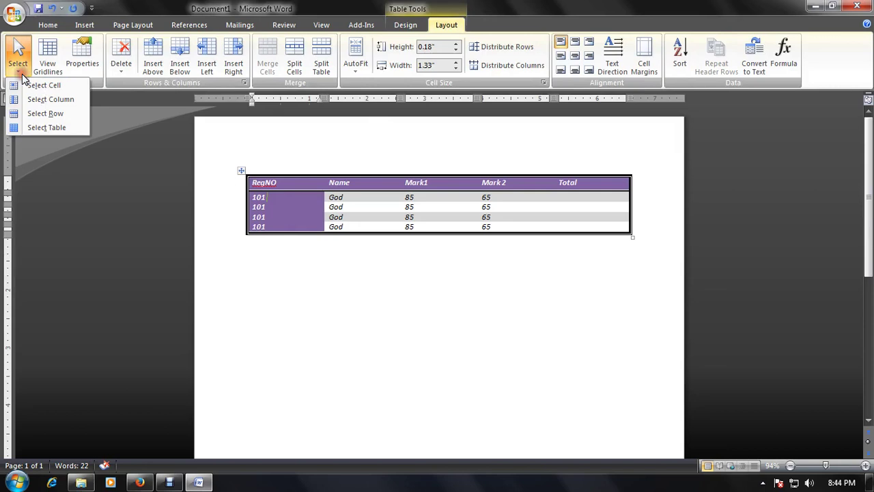
{"action": "left_click", "coordinate": [368, 197]}
{"action": "left_click_drag", "start_coordinate": [329, 183], "coordinate": [358, 227]}
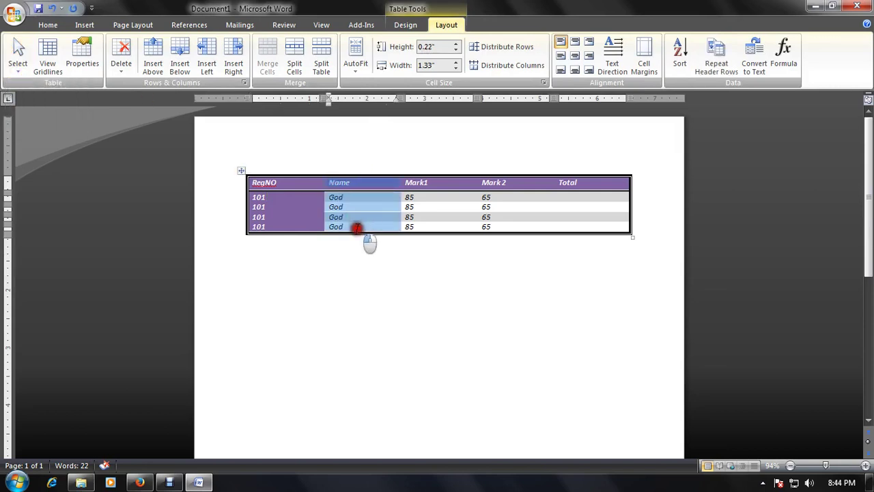
{"action": "left_click", "coordinate": [359, 203]}
{"action": "left_click_drag", "start_coordinate": [415, 183], "coordinate": [428, 220]}
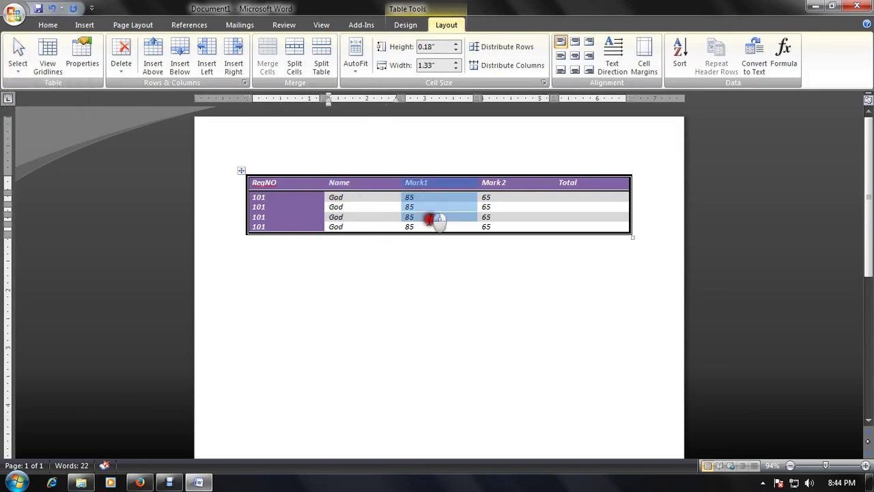
{"action": "left_click", "coordinate": [528, 183]}
Step: Move through the first data row's cells from RegNO to Total, then select the whole table
{"action": "left_click", "coordinate": [18, 55]}
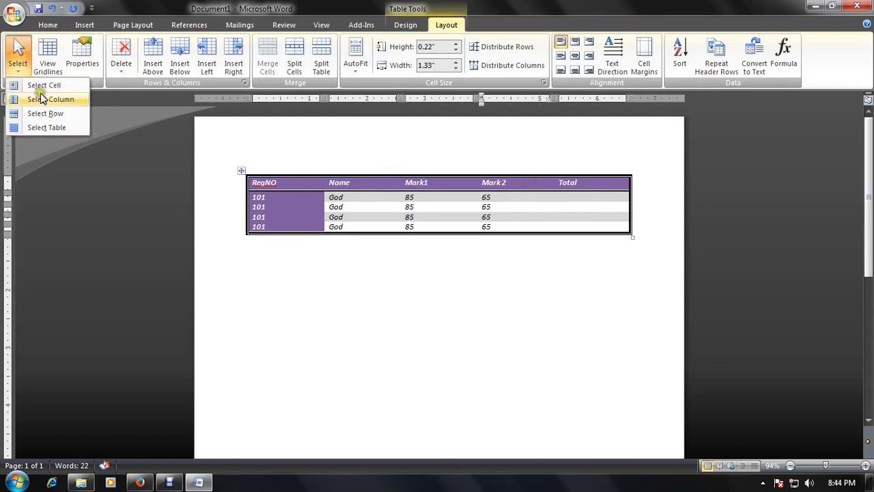
{"action": "left_click", "coordinate": [305, 183]}
{"action": "left_click", "coordinate": [278, 195]}
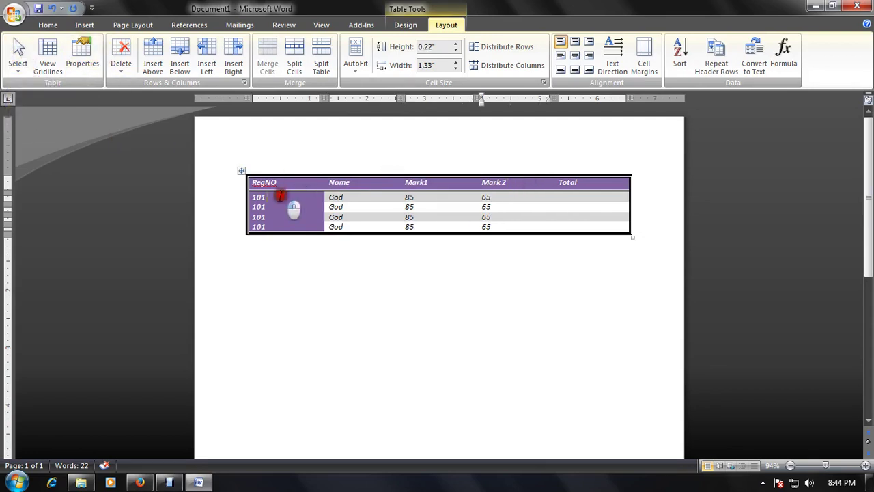
{"action": "left_click", "coordinate": [283, 198]}
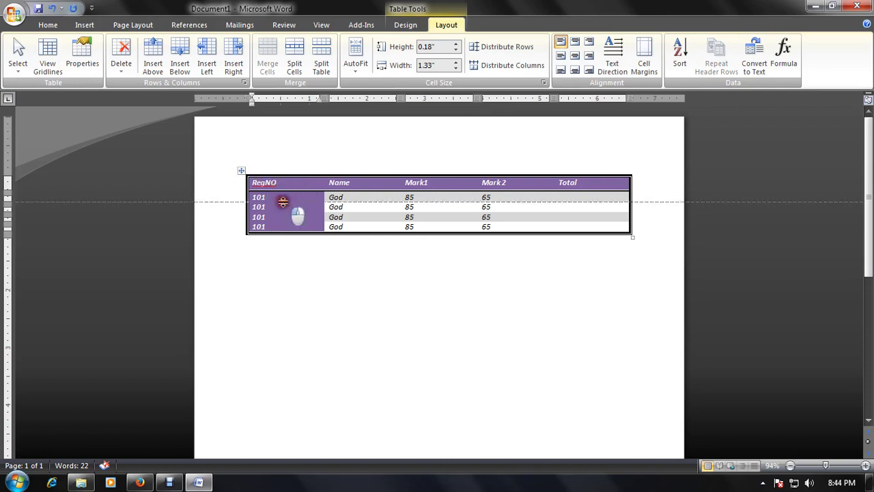
{"action": "left_click", "coordinate": [361, 201]}
{"action": "left_click", "coordinate": [416, 198]}
{"action": "left_click", "coordinate": [502, 196]}
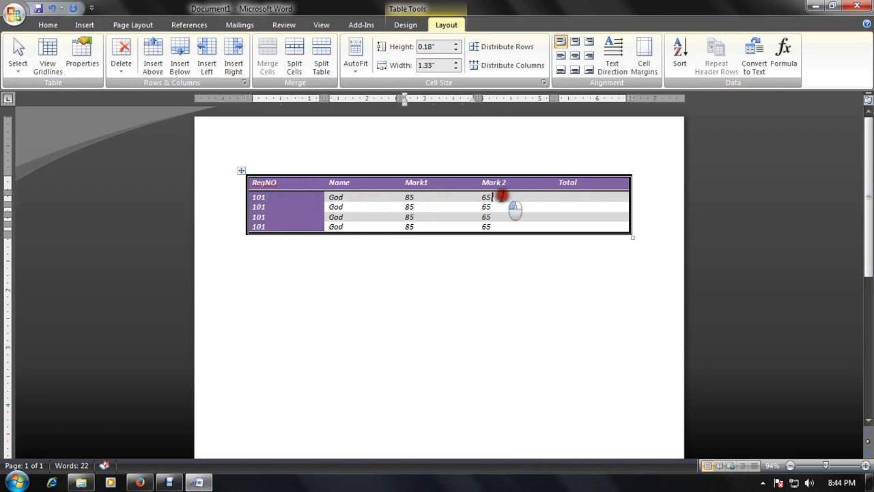
{"action": "left_click", "coordinate": [569, 196]}
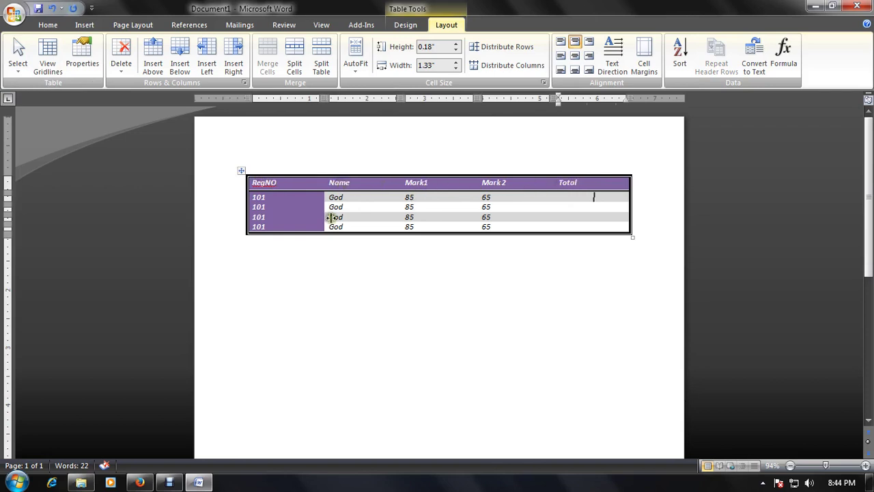
{"action": "left_click", "coordinate": [263, 182]}
{"action": "left_click", "coordinate": [250, 198]}
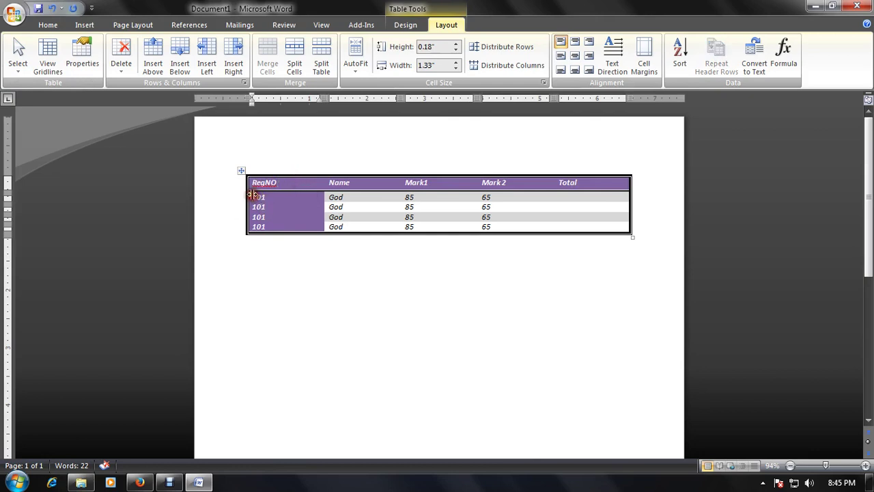
{"action": "left_click", "coordinate": [242, 170]}
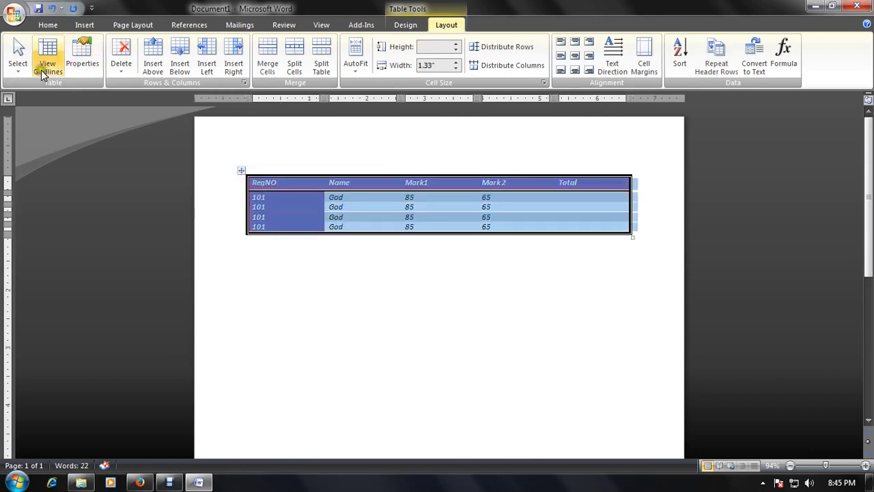
Step: Apply the Table Grid style to the marks table and set its borders to No Border
{"action": "left_click", "coordinate": [417, 225]}
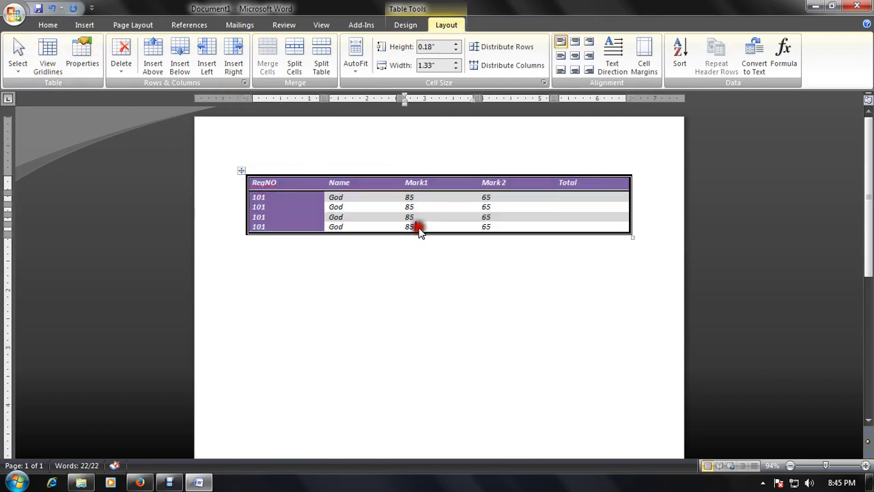
{"action": "left_click", "coordinate": [246, 166]}
{"action": "left_click", "coordinate": [405, 25]}
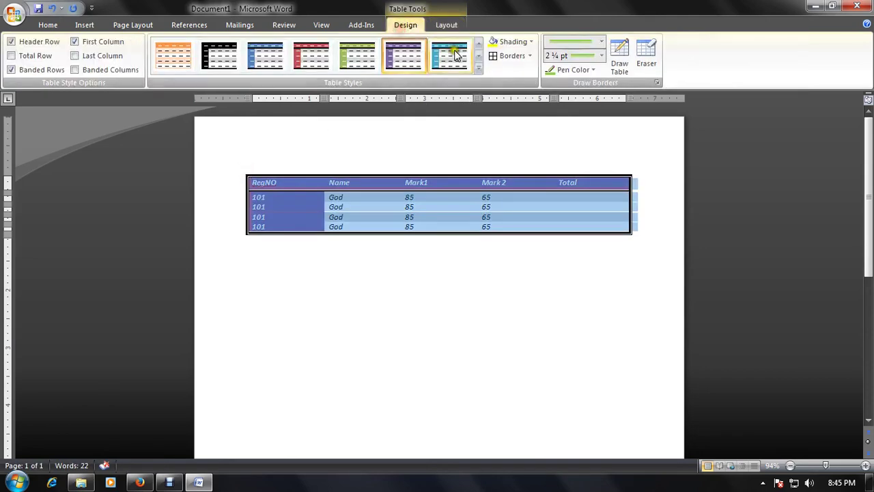
{"action": "left_click", "coordinate": [479, 69]}
{"action": "left_click", "coordinate": [171, 64]}
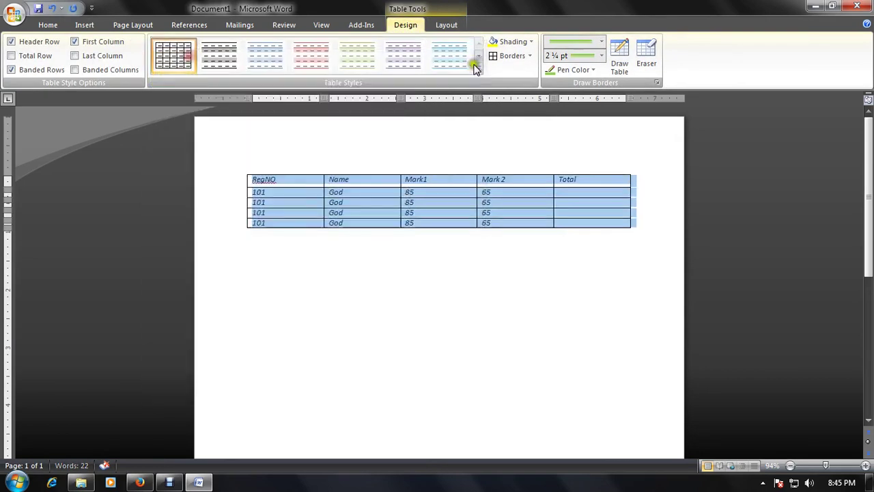
{"action": "left_click", "coordinate": [523, 55]}
{"action": "left_click", "coordinate": [525, 128]}
{"action": "left_click", "coordinate": [413, 238]}
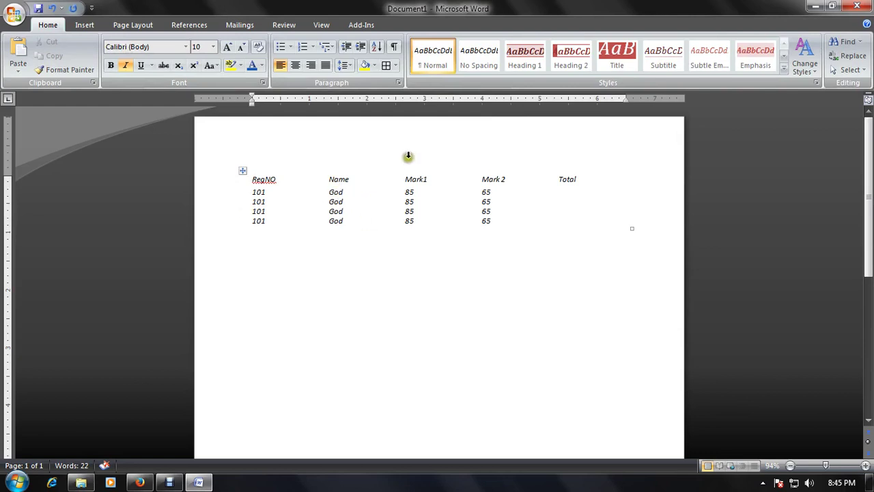
{"action": "left_click", "coordinate": [329, 187]}
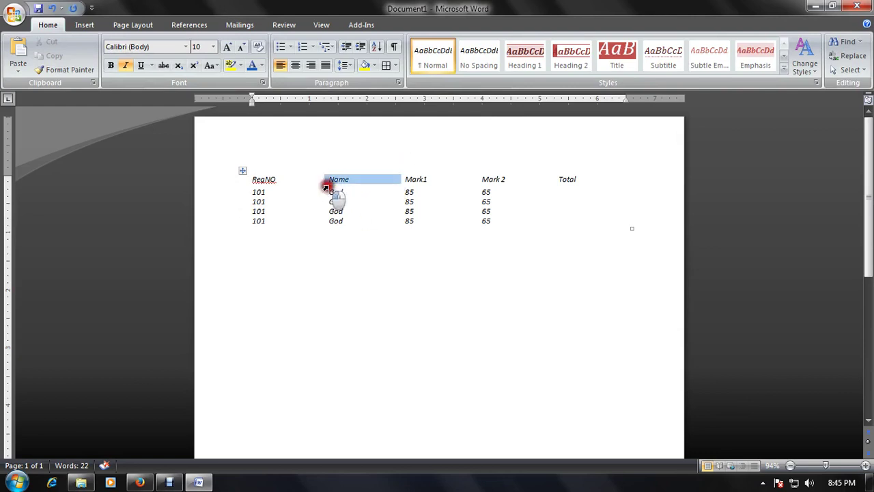
{"action": "left_click", "coordinate": [242, 170]}
{"action": "left_click", "coordinate": [509, 205]}
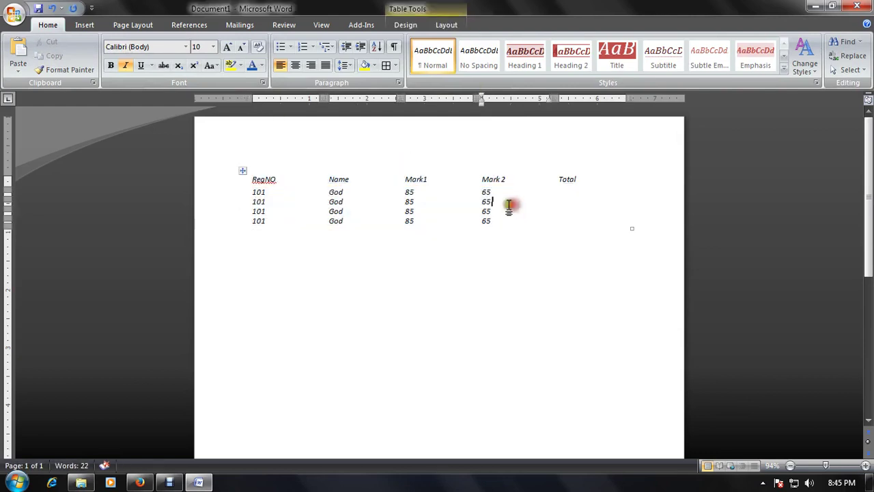
{"action": "left_click", "coordinate": [447, 25]}
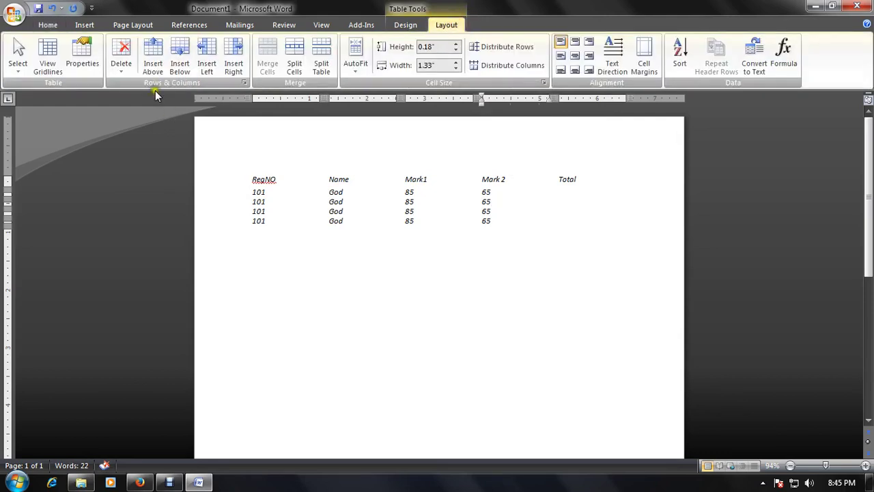
{"action": "left_click", "coordinate": [41, 62]}
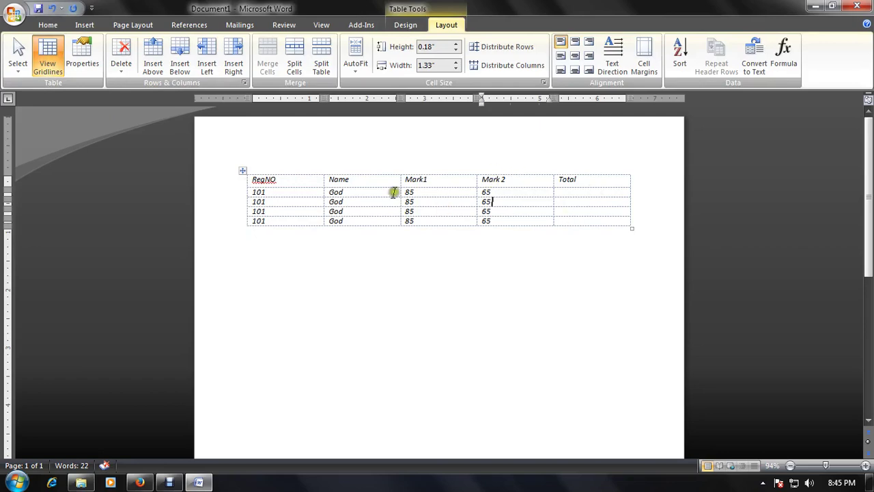
{"action": "left_click", "coordinate": [81, 63]}
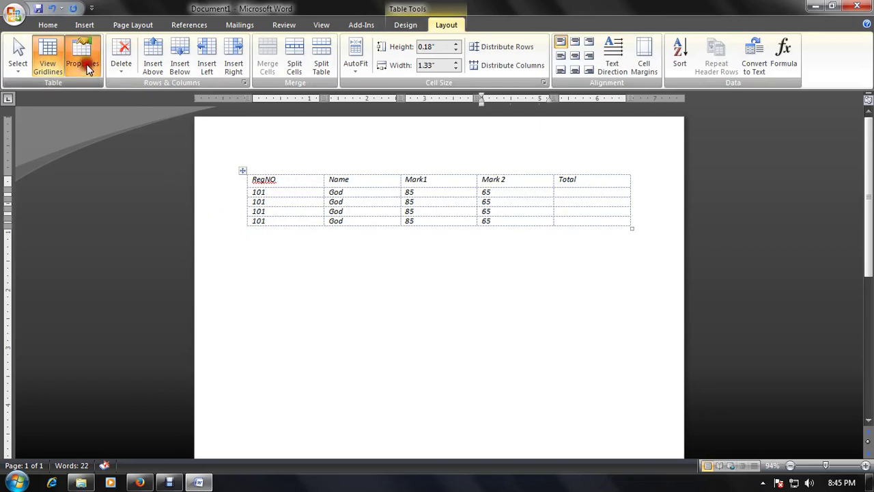
{"action": "left_click", "coordinate": [360, 117]}
{"action": "left_click", "coordinate": [395, 118]}
{"action": "left_click", "coordinate": [429, 117]}
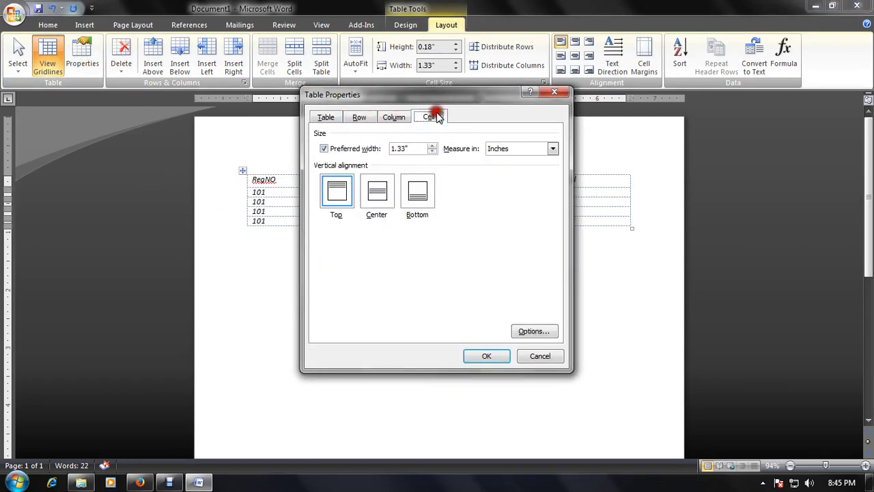
{"action": "left_click", "coordinate": [335, 118]}
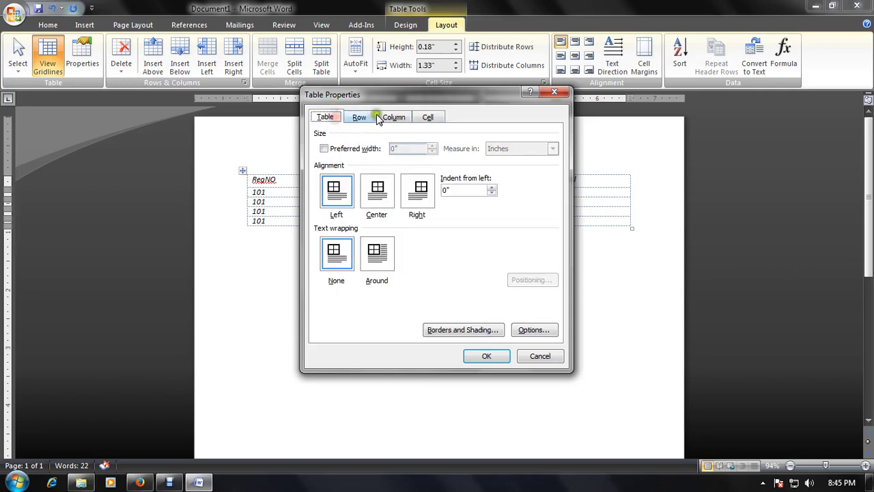
{"action": "left_click", "coordinate": [499, 358]}
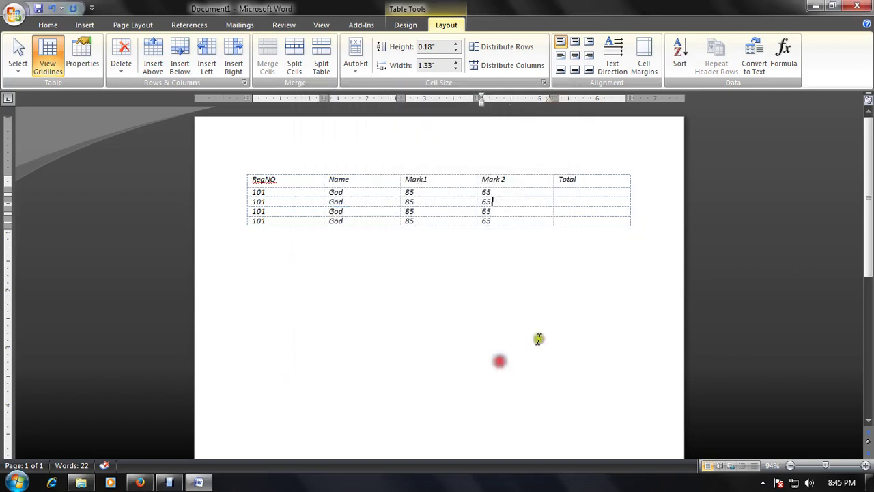
{"action": "left_click", "coordinate": [127, 73]}
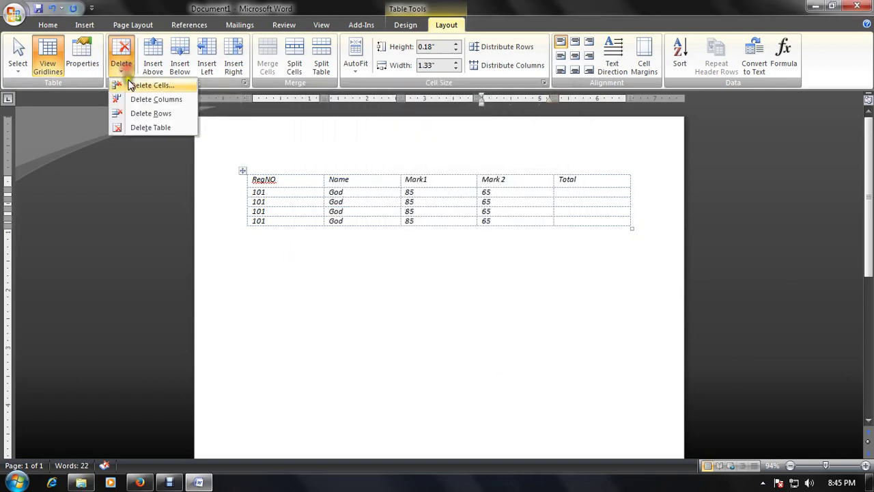
{"action": "left_click", "coordinate": [561, 221]}
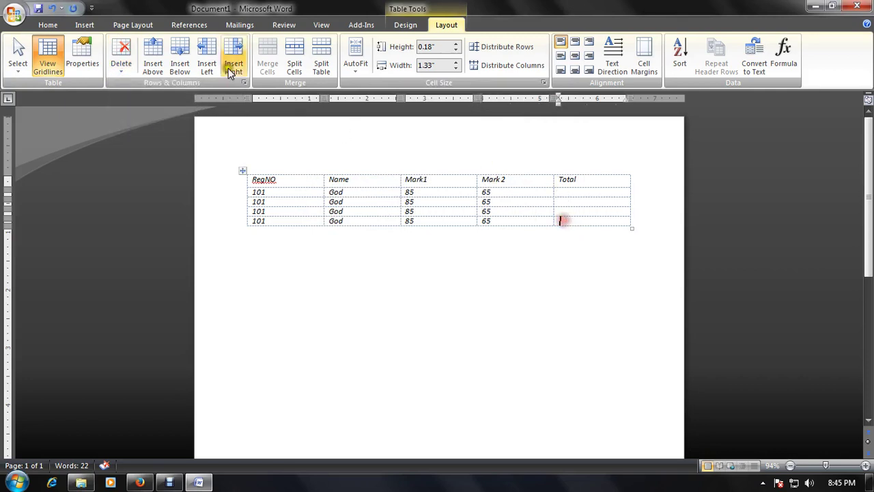
{"action": "left_click", "coordinate": [122, 63]}
{"action": "left_click", "coordinate": [151, 85]}
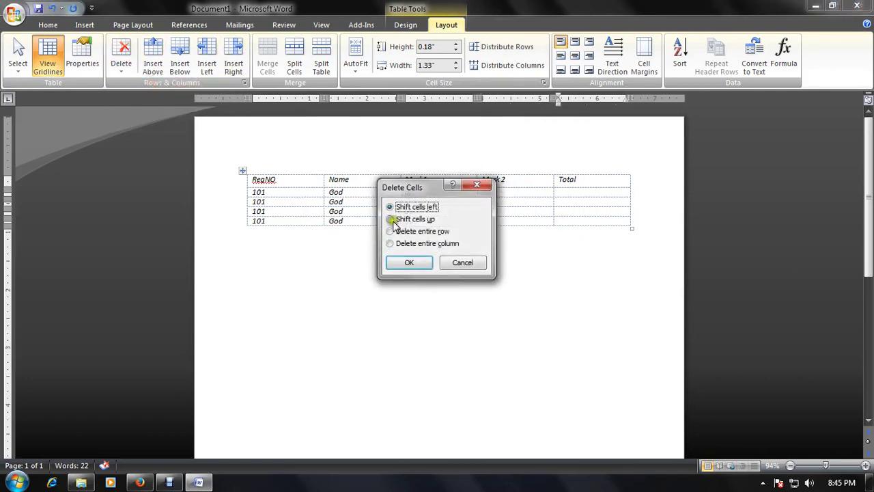
{"action": "left_click", "coordinate": [414, 265]}
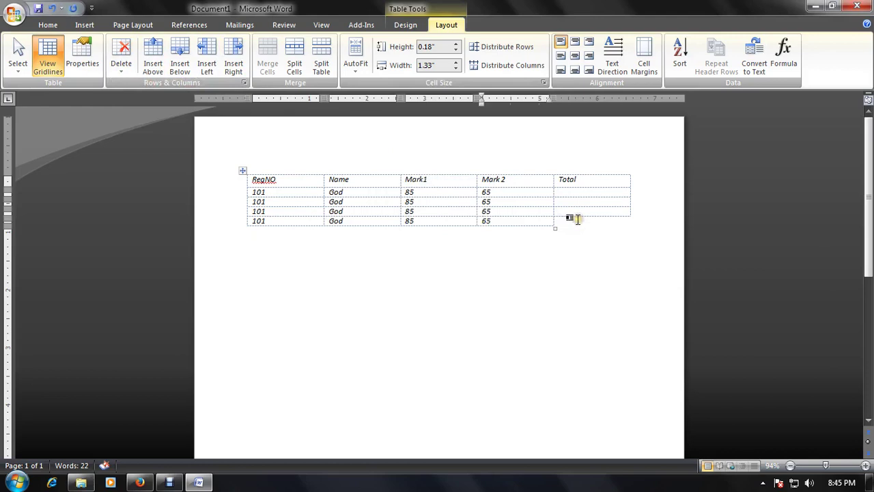
{"action": "key", "text": "ctrl+z"}
{"action": "left_click", "coordinate": [122, 63]}
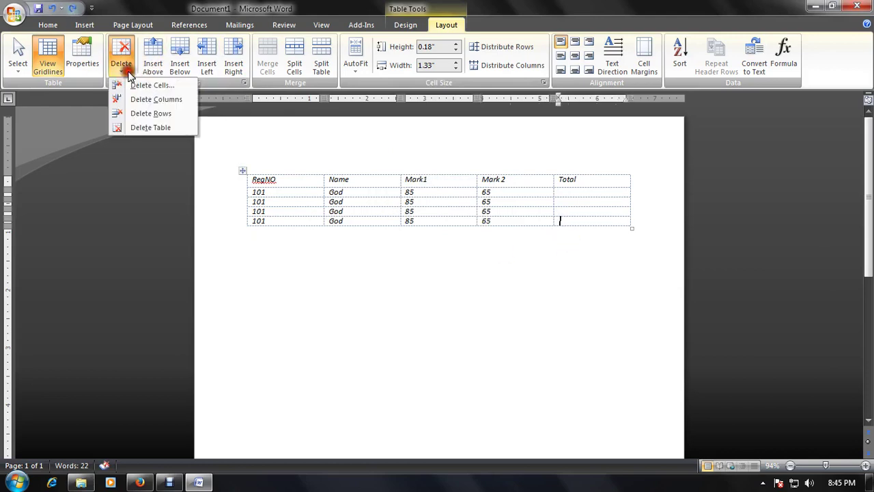
{"action": "left_click_drag", "start_coordinate": [571, 190], "coordinate": [560, 218]}
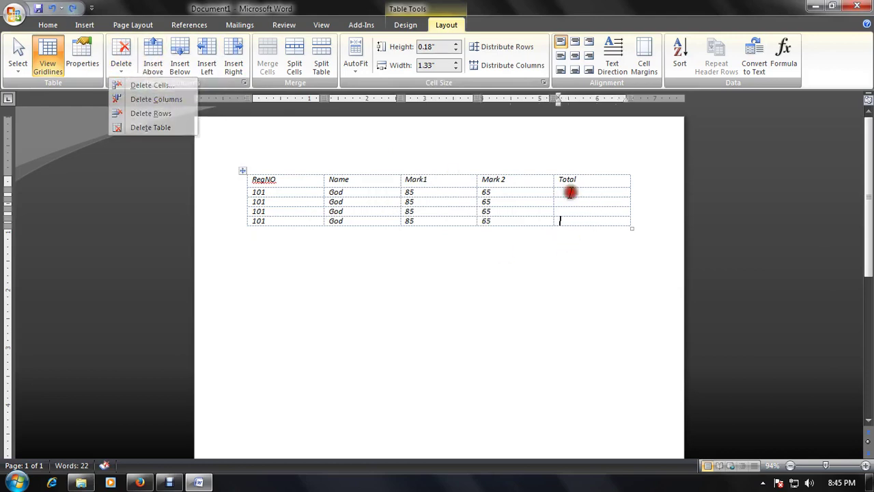
{"action": "left_click", "coordinate": [436, 173]}
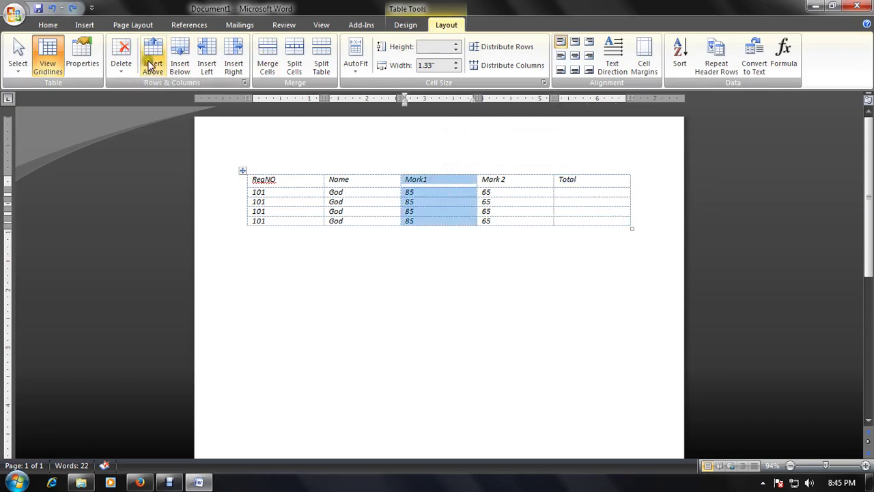
{"action": "left_click", "coordinate": [122, 61]}
{"action": "left_click", "coordinate": [156, 99]}
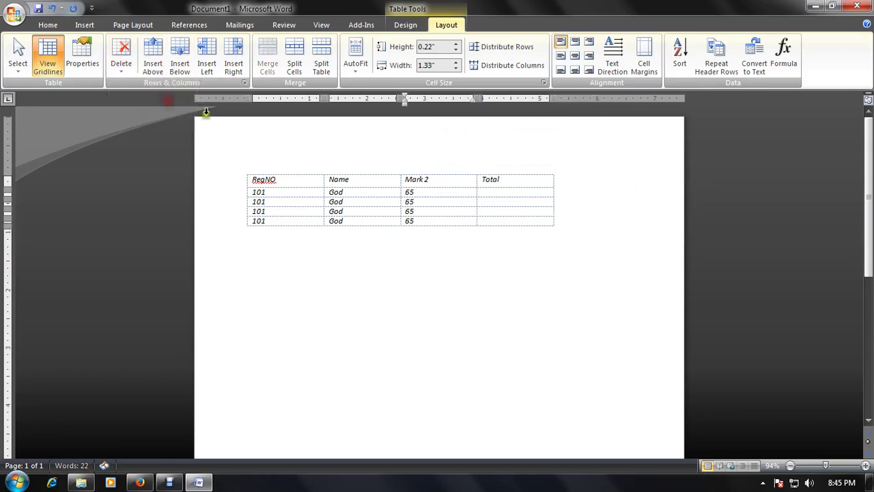
{"action": "key", "text": "ctrl+z"}
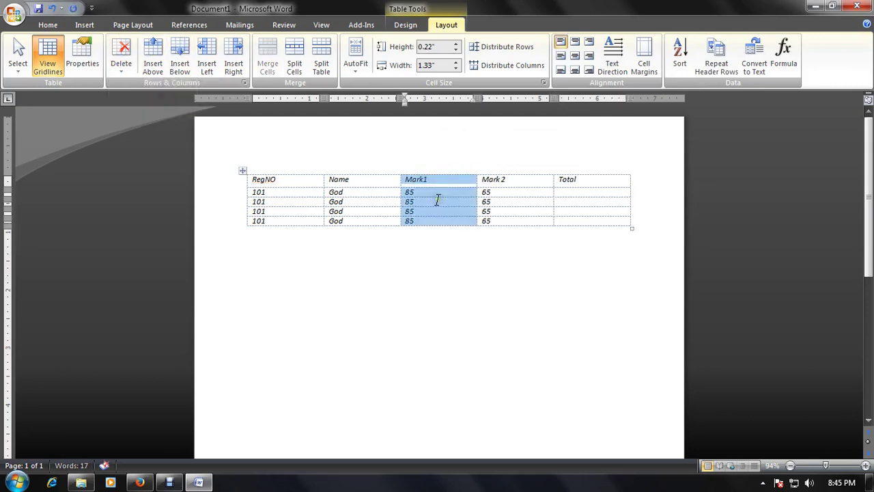
{"action": "left_click", "coordinate": [307, 209]}
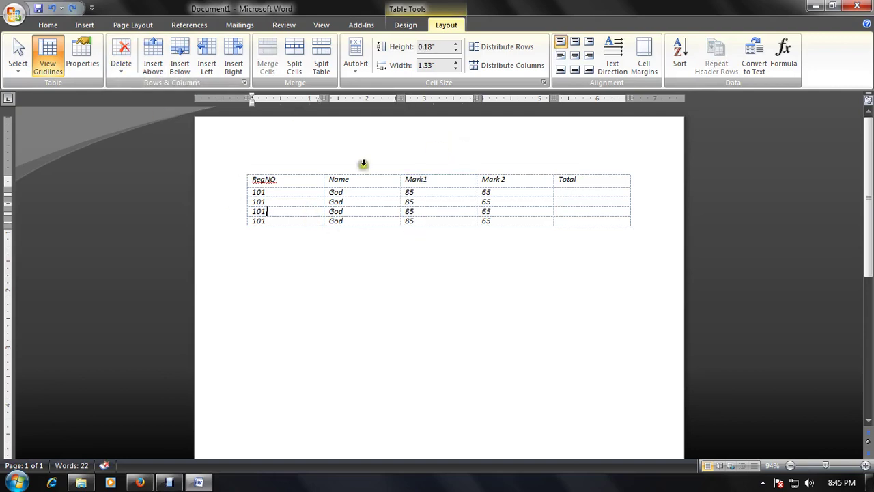
{"action": "left_click", "coordinate": [121, 58]}
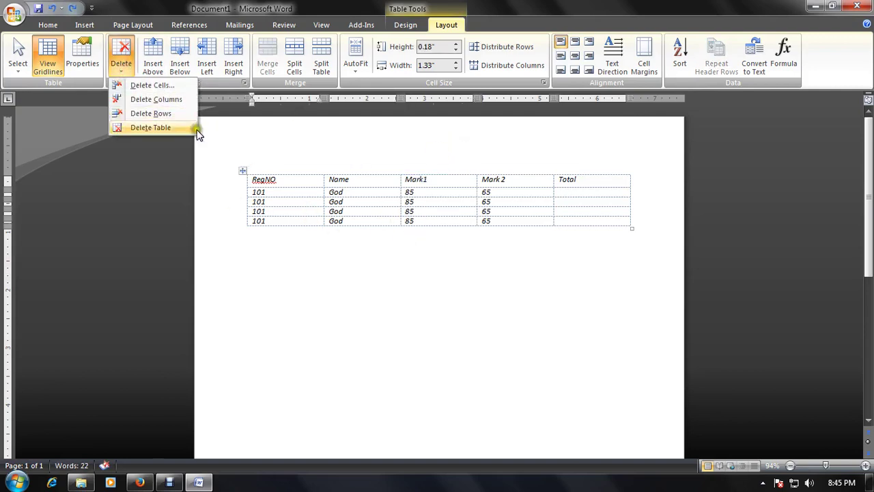
{"action": "left_click", "coordinate": [362, 217]}
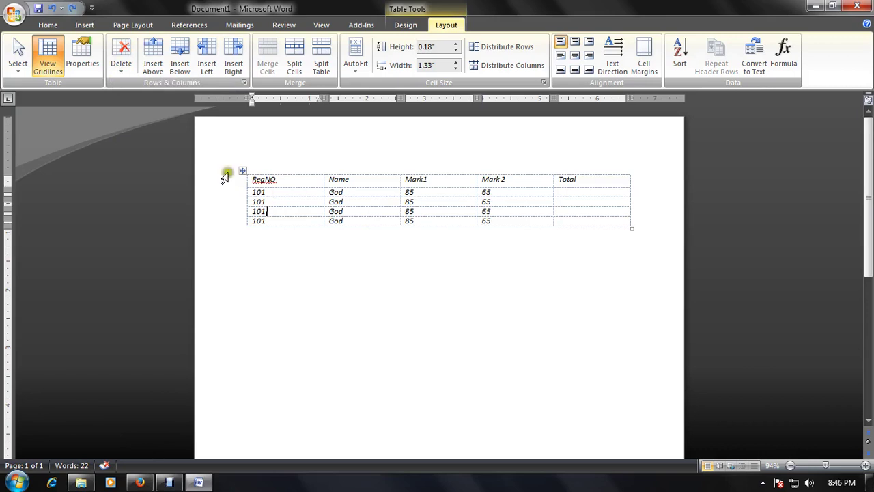
{"action": "left_click", "coordinate": [288, 191]}
{"action": "left_click", "coordinate": [155, 60]}
{"action": "left_click", "coordinate": [384, 181]}
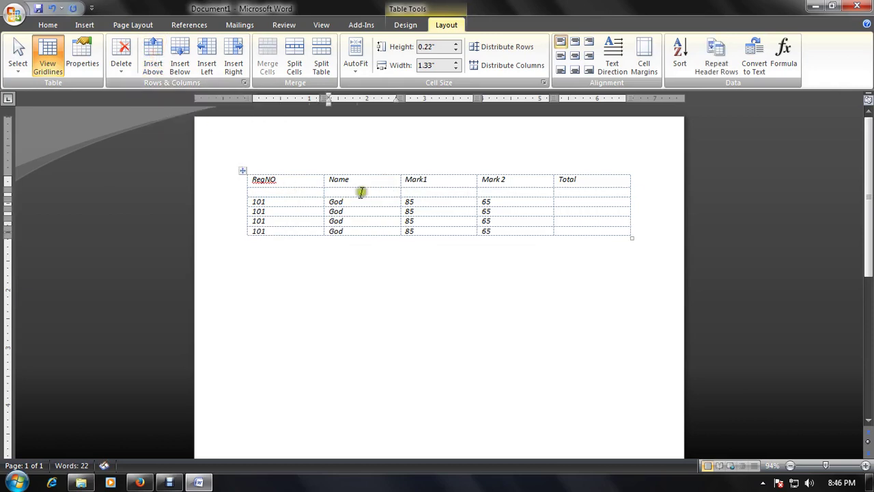
{"action": "left_click", "coordinate": [318, 204]}
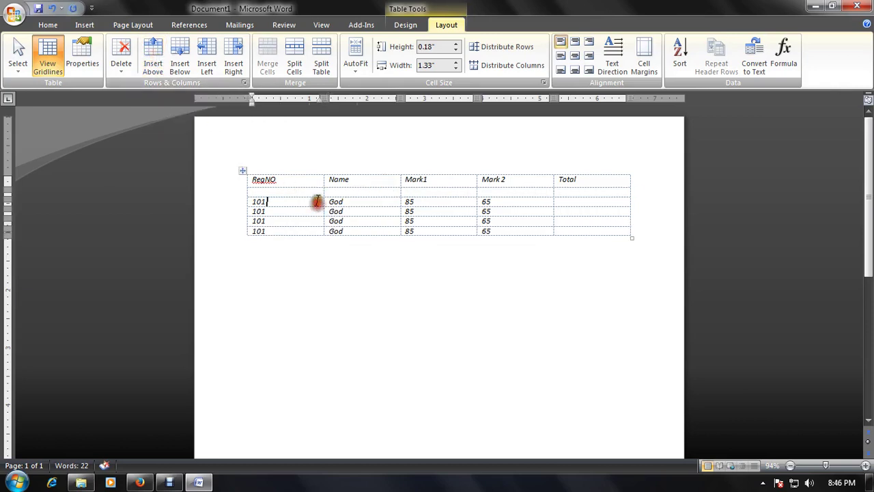
{"action": "left_click", "coordinate": [187, 62]}
{"action": "left_click", "coordinate": [366, 213]}
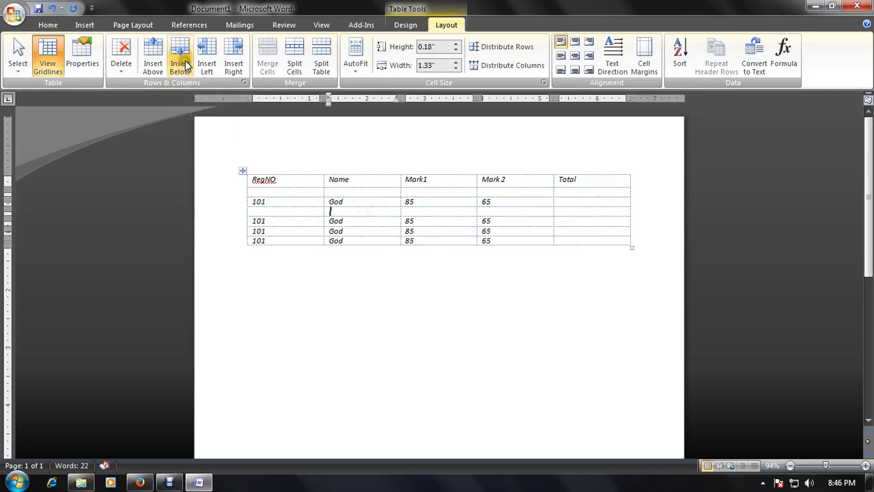
{"action": "left_click", "coordinate": [409, 211]}
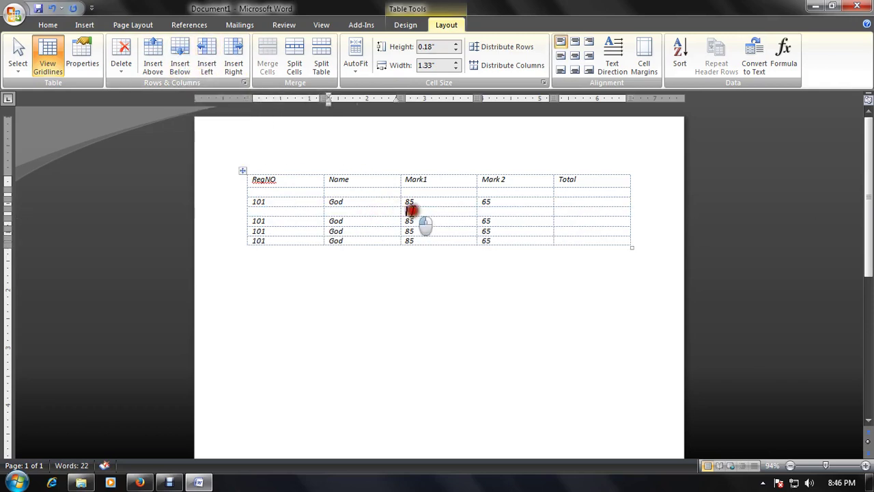
{"action": "left_click", "coordinate": [206, 47]}
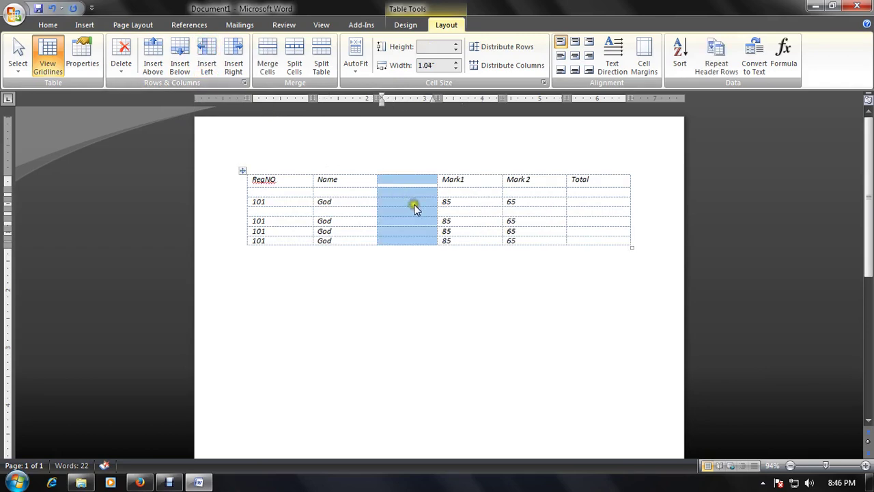
{"action": "left_click", "coordinate": [521, 209]}
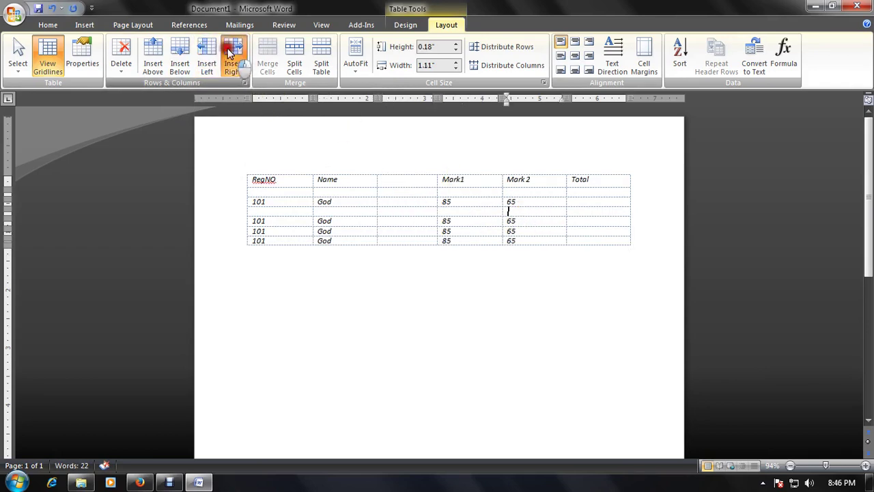
{"action": "left_click", "coordinate": [234, 55]}
{"action": "left_click", "coordinate": [478, 277]}
{"action": "left_click", "coordinate": [371, 202]}
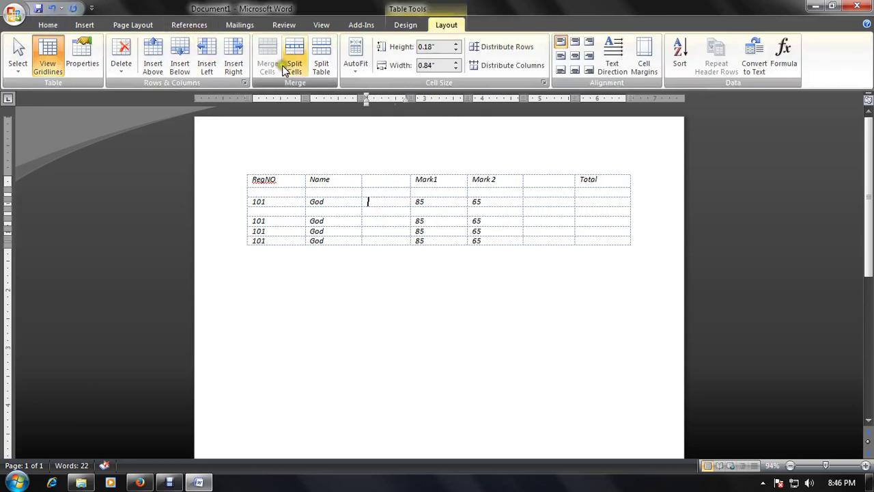
{"action": "key", "text": "ctrl+z"}
{"action": "key", "text": "ctrl+z"}
{"action": "key", "text": "ctrl+z"}
{"action": "key", "text": "ctrl+z"}
{"action": "mouse_move", "coordinate": [360, 192]}
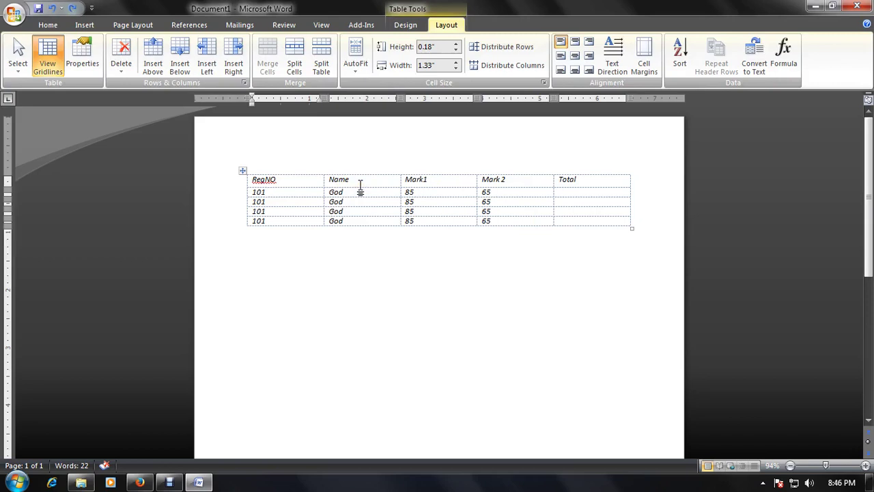
Step: Insert a blank row above the header row and merge it into one title cell
{"action": "left_click", "coordinate": [360, 180]}
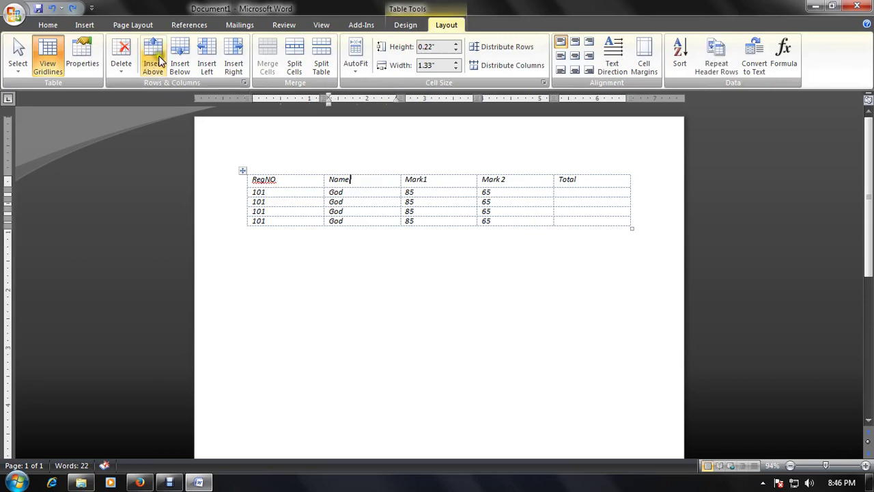
{"action": "left_click", "coordinate": [153, 55]}
{"action": "left_click", "coordinate": [331, 178]}
{"action": "left_click", "coordinate": [286, 178]}
{"action": "type", "text": "Student Mark List"}
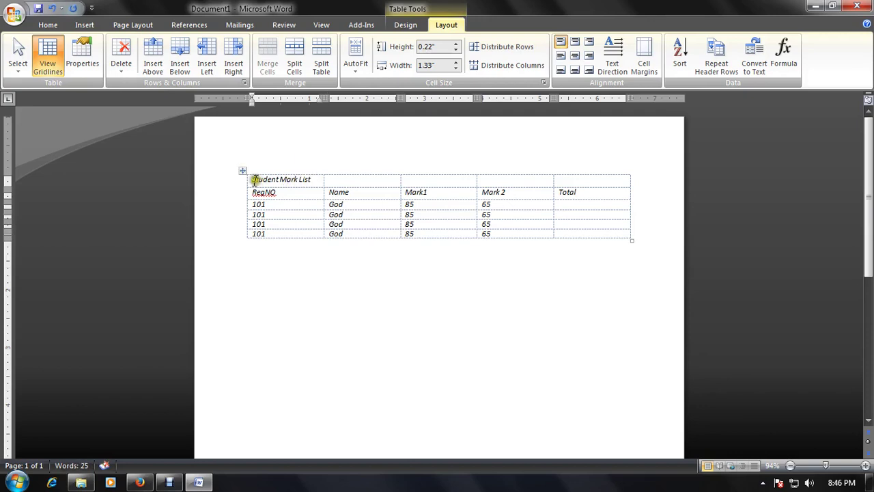
{"action": "left_click_drag", "start_coordinate": [254, 180], "coordinate": [593, 180]}
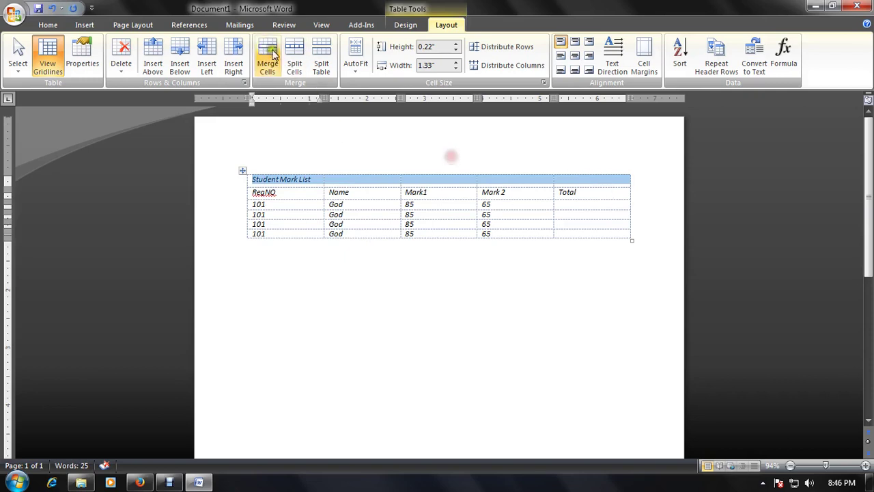
{"action": "left_click", "coordinate": [270, 55]}
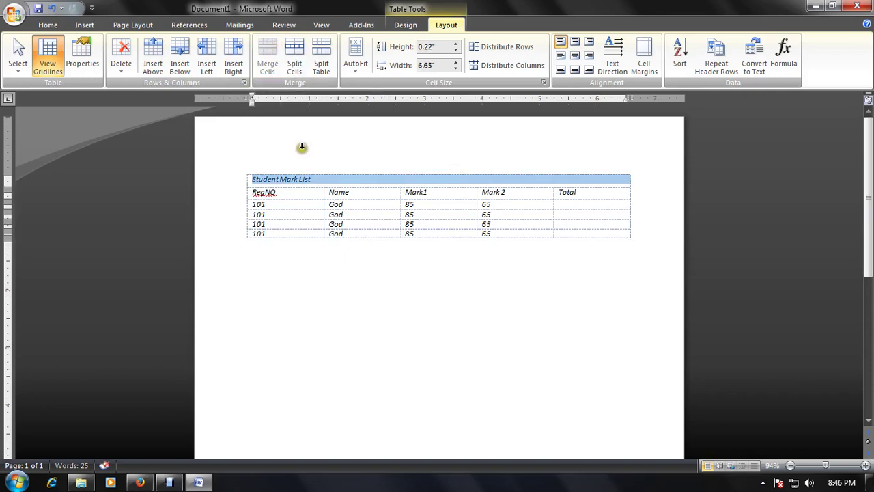
Step: Make the title text centred, bold and one font size larger
{"action": "key", "text": "ctrl+e"}
{"action": "key", "text": "ctrl+b"}
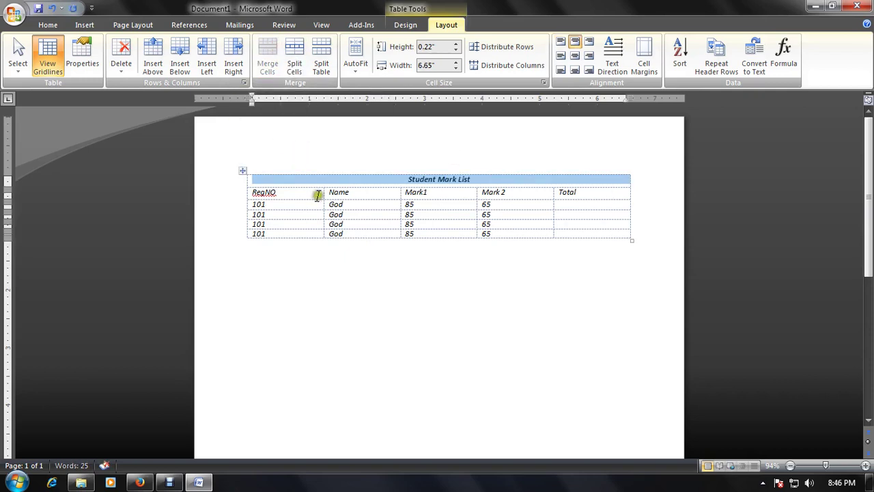
{"action": "key", "text": "ctrl+shift+period"}
{"action": "key", "text": "ctrl+shift+period"}
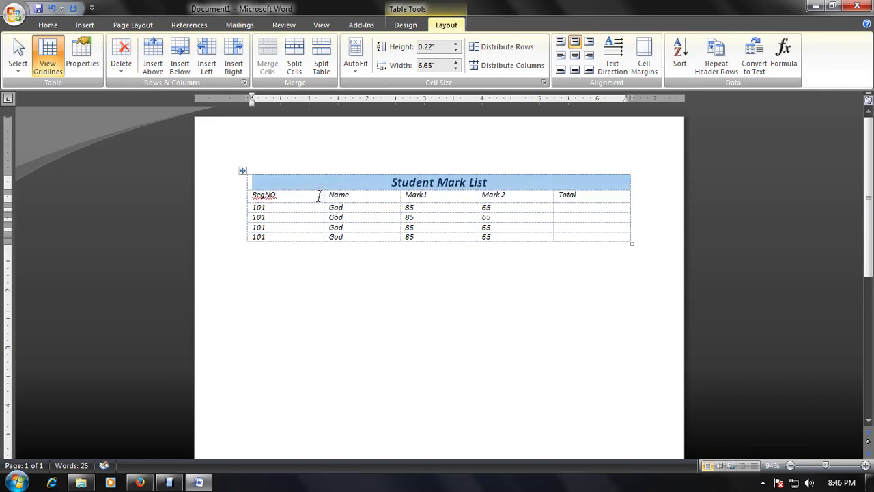
{"action": "left_click", "coordinate": [417, 209]}
{"action": "left_click", "coordinate": [391, 182]}
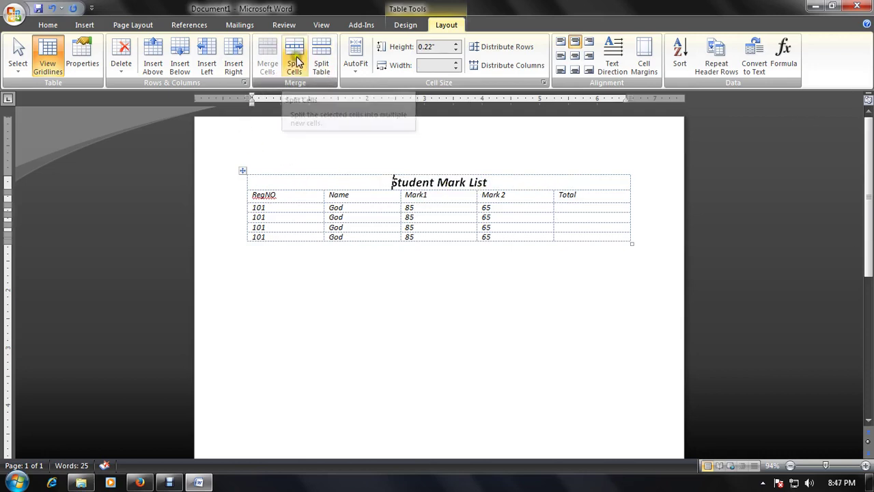
{"action": "left_click", "coordinate": [590, 217]}
{"action": "left_click", "coordinate": [588, 207]}
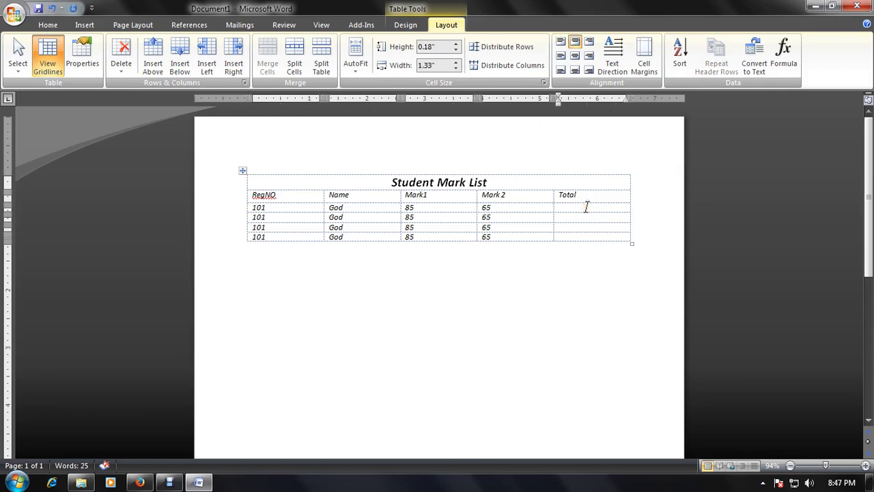
{"action": "left_click", "coordinate": [295, 63]}
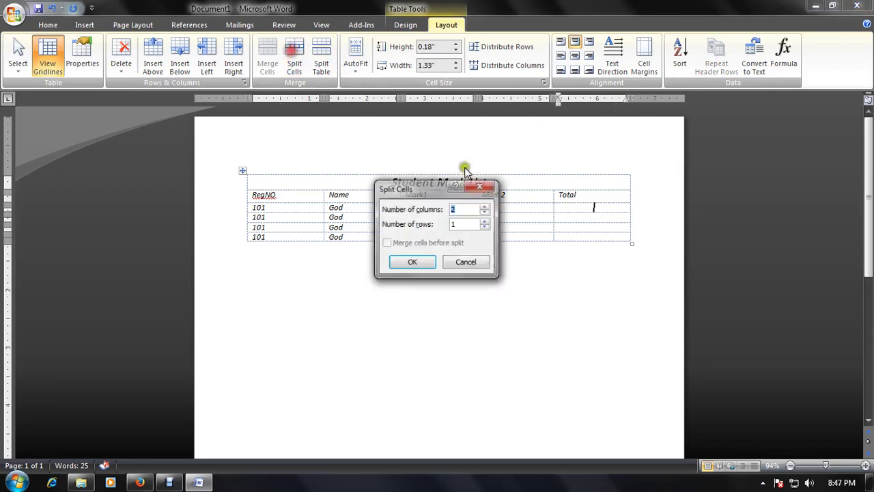
{"action": "left_click", "coordinate": [484, 205]}
{"action": "left_click", "coordinate": [483, 222]}
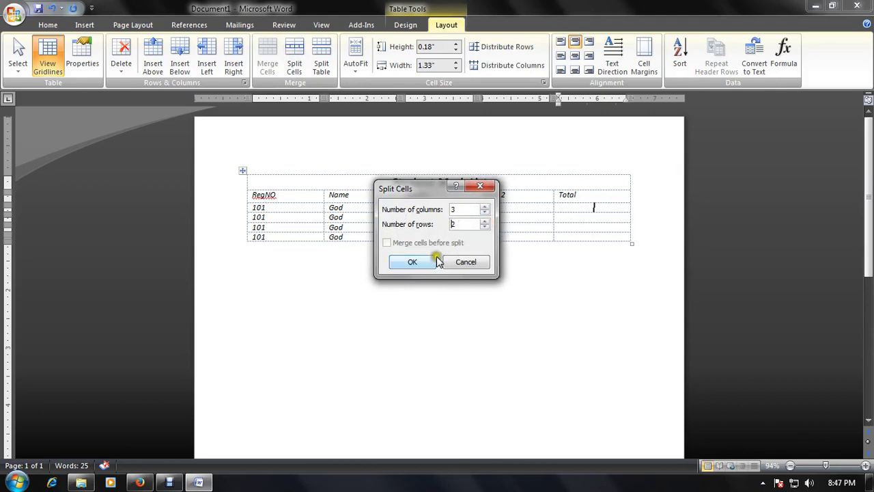
{"action": "left_click", "coordinate": [412, 262]}
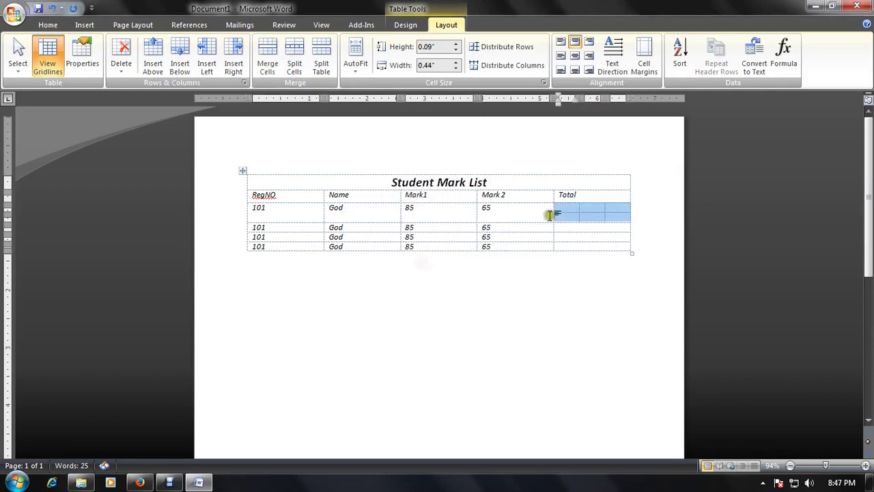
{"action": "left_click", "coordinate": [573, 209]}
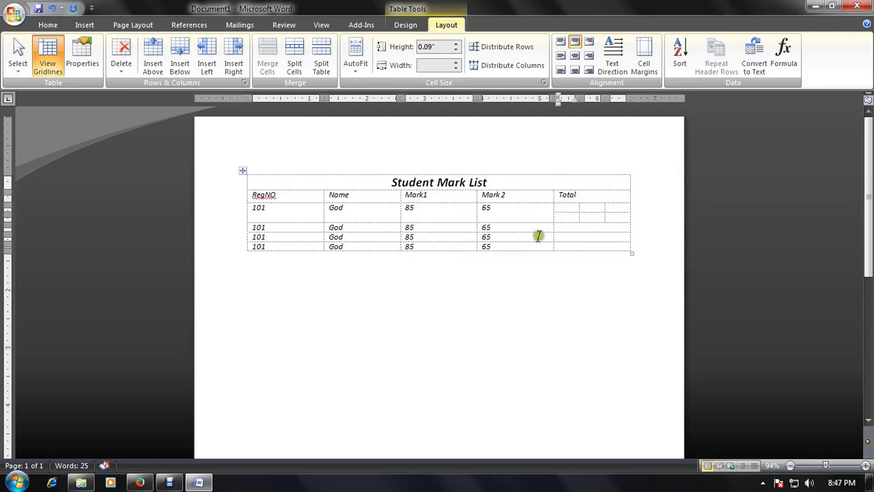
{"action": "key", "text": "ctrl+z"}
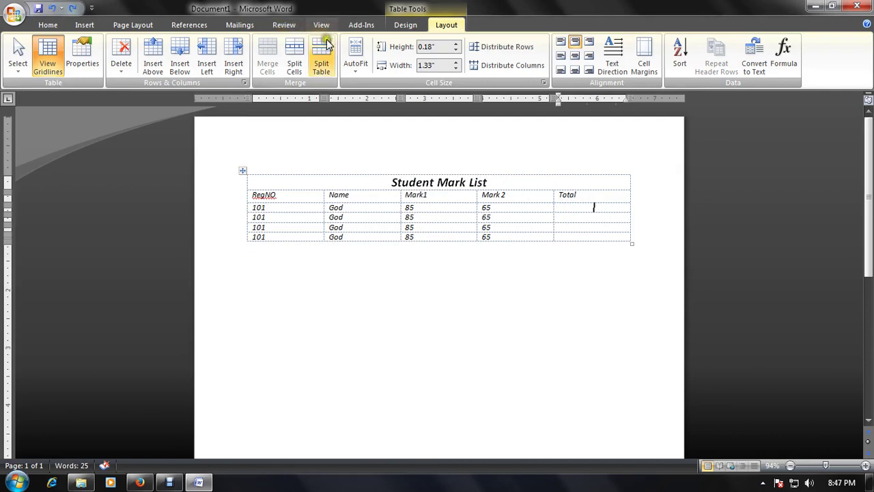
{"action": "left_click", "coordinate": [366, 218]}
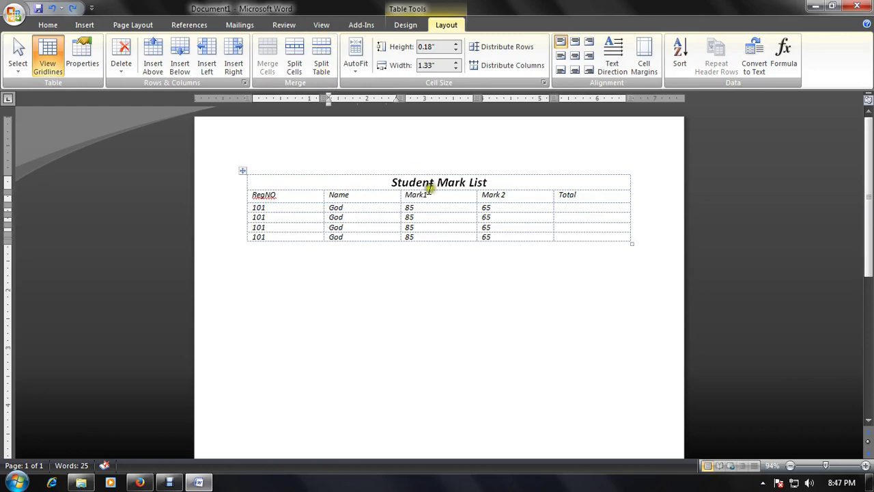
Step: Undo an accidental table split and remove all existing borders from the table
{"action": "left_click", "coordinate": [321, 58]}
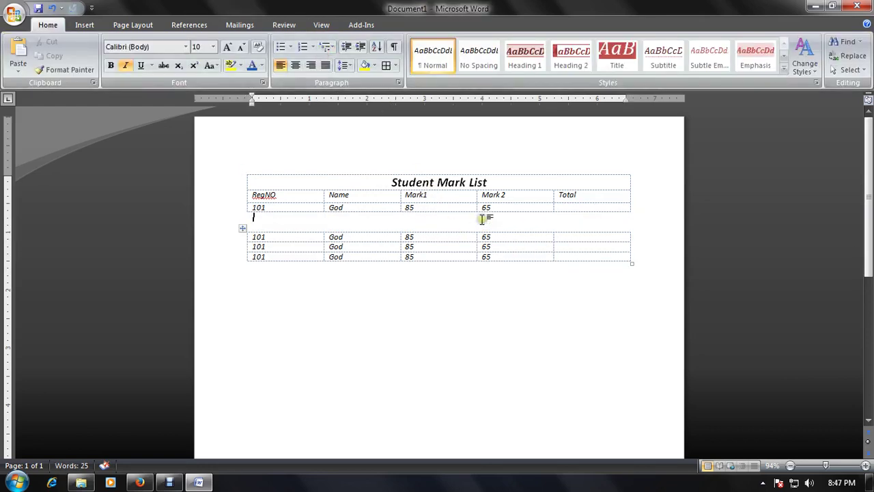
{"action": "key", "text": "Delete"}
{"action": "left_click", "coordinate": [243, 171]}
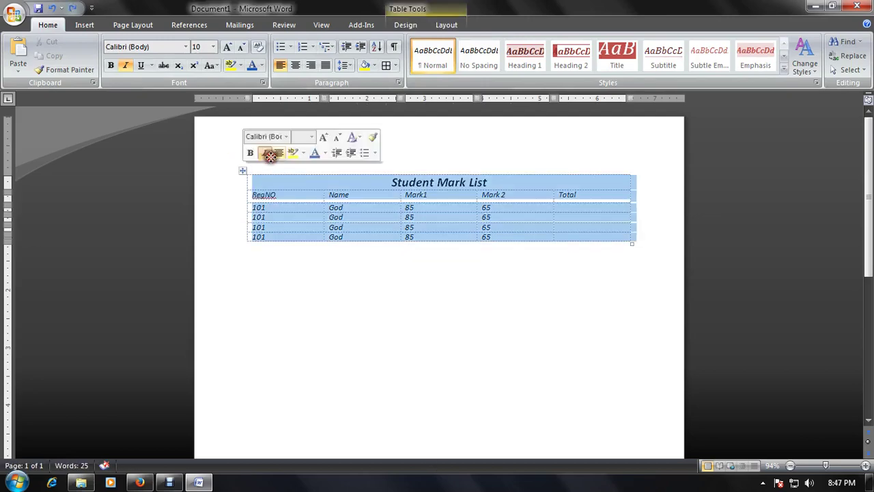
{"action": "left_click", "coordinate": [418, 25]}
{"action": "left_click", "coordinate": [530, 56]}
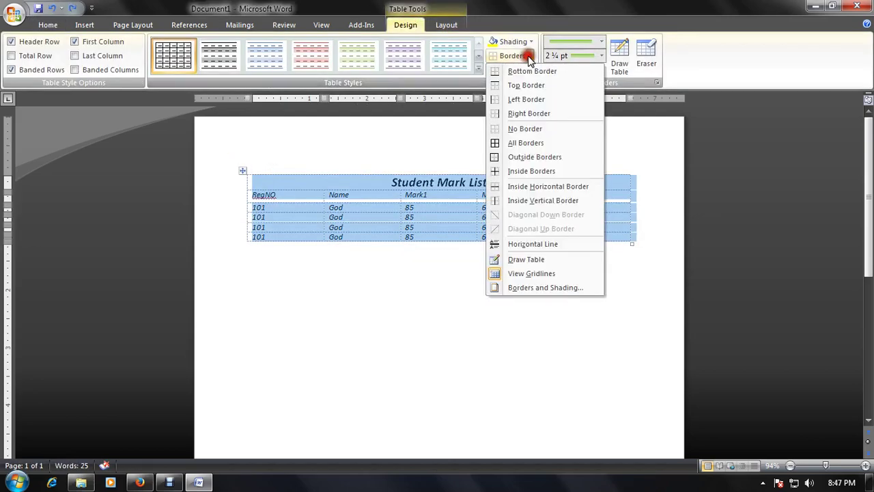
{"action": "left_click", "coordinate": [531, 128]}
{"action": "left_click", "coordinate": [491, 216]}
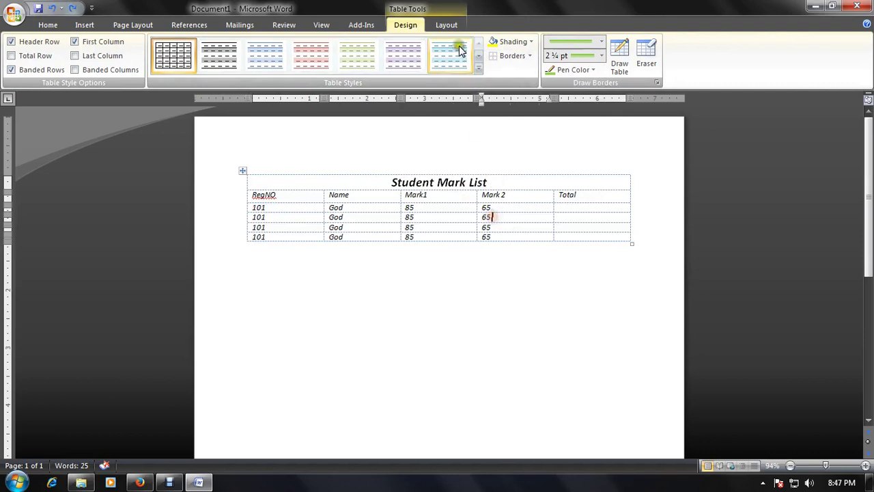
{"action": "left_click", "coordinate": [446, 24]}
{"action": "left_click", "coordinate": [405, 25]}
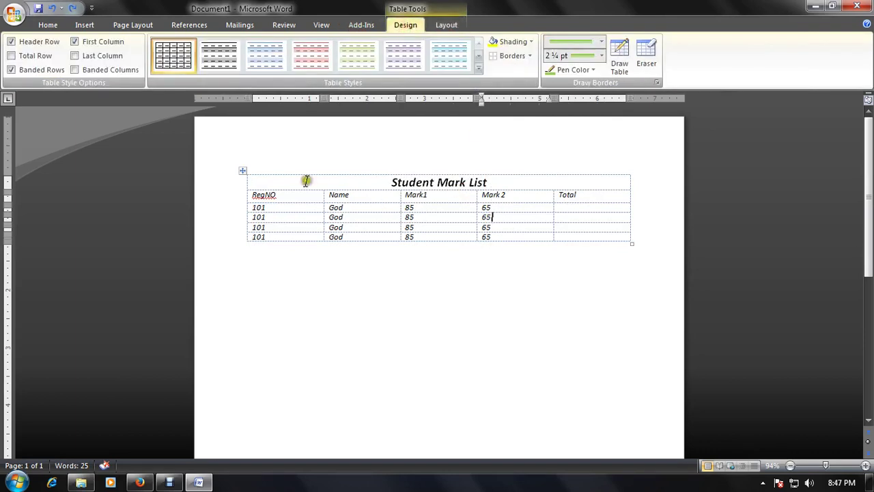
Step: Apply ½ pt single solid black lines as All Borders to the whole table
{"action": "left_click", "coordinate": [241, 172]}
{"action": "left_click", "coordinate": [601, 55]}
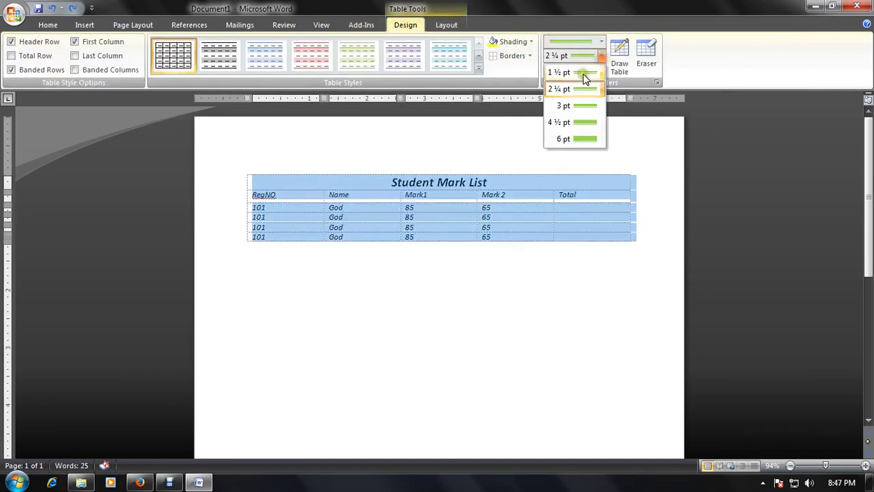
{"action": "left_click", "coordinate": [601, 41]}
{"action": "left_click", "coordinate": [571, 73]}
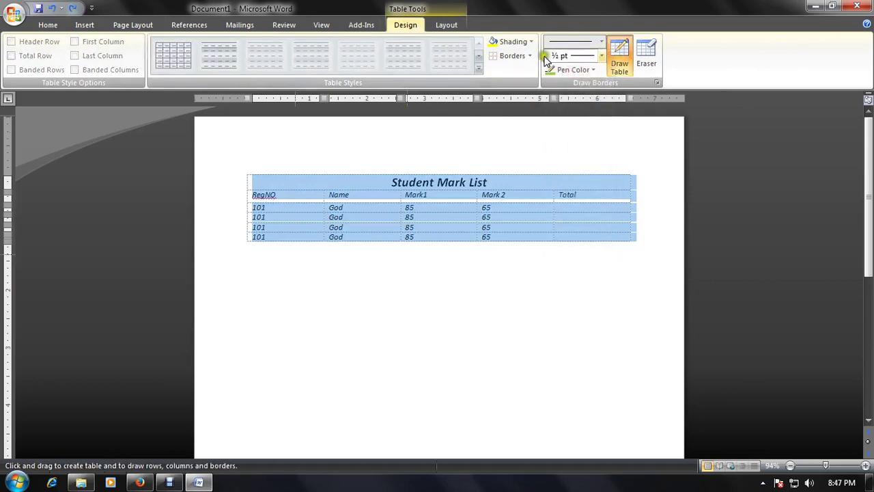
{"action": "left_click", "coordinate": [580, 71]}
{"action": "left_click", "coordinate": [512, 59]}
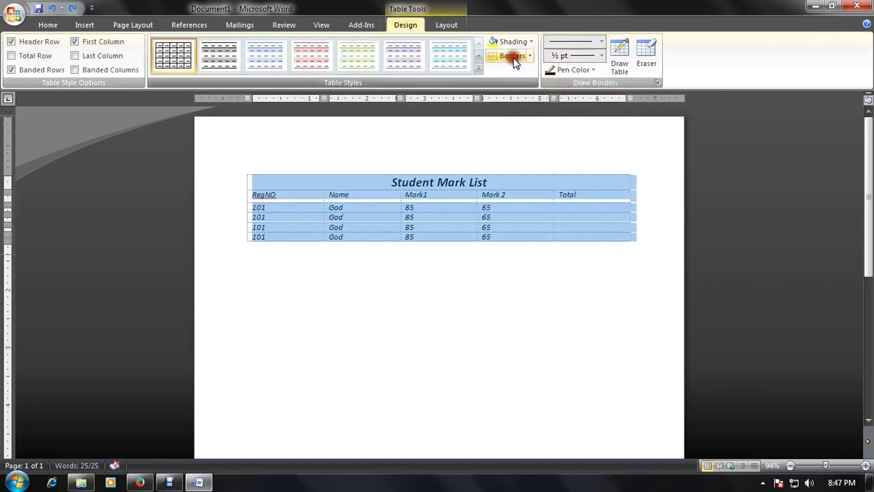
{"action": "left_click", "coordinate": [530, 60]}
{"action": "left_click", "coordinate": [495, 142]}
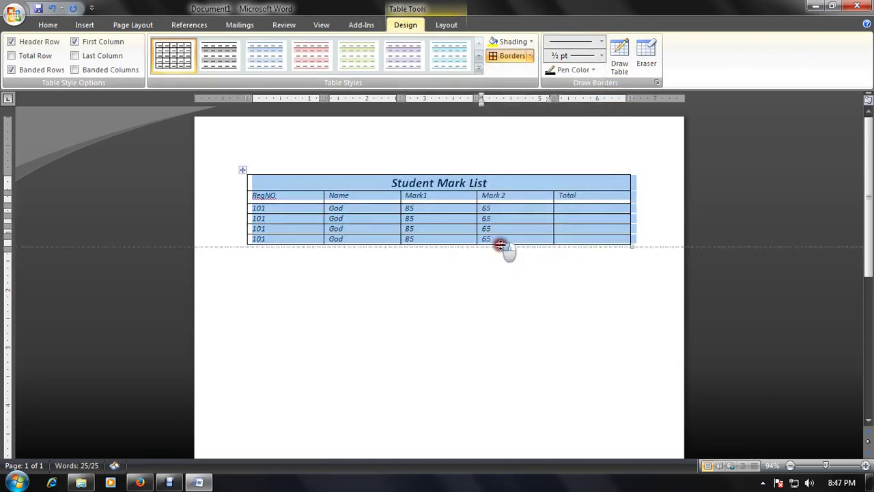
{"action": "left_click", "coordinate": [451, 196]}
{"action": "left_click", "coordinate": [446, 25]}
{"action": "left_click", "coordinate": [442, 208]}
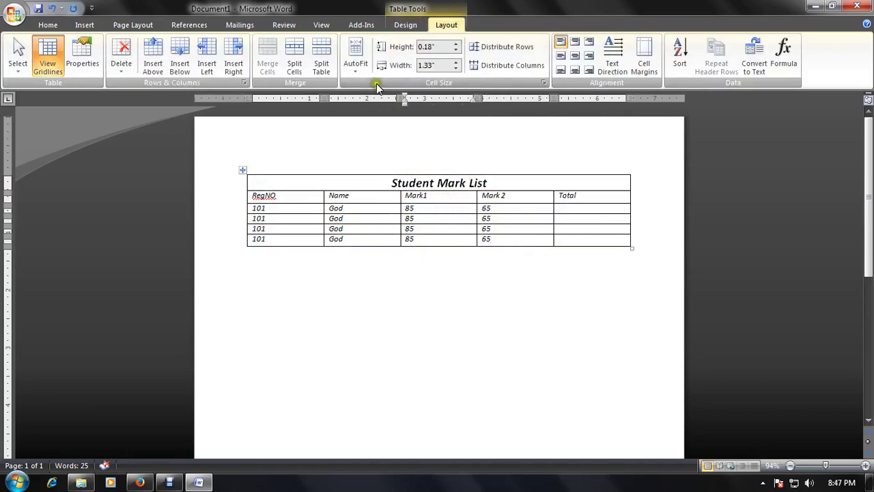
Step: Drag the row borders down to make the header and all data rows taller
{"action": "left_click", "coordinate": [354, 69]}
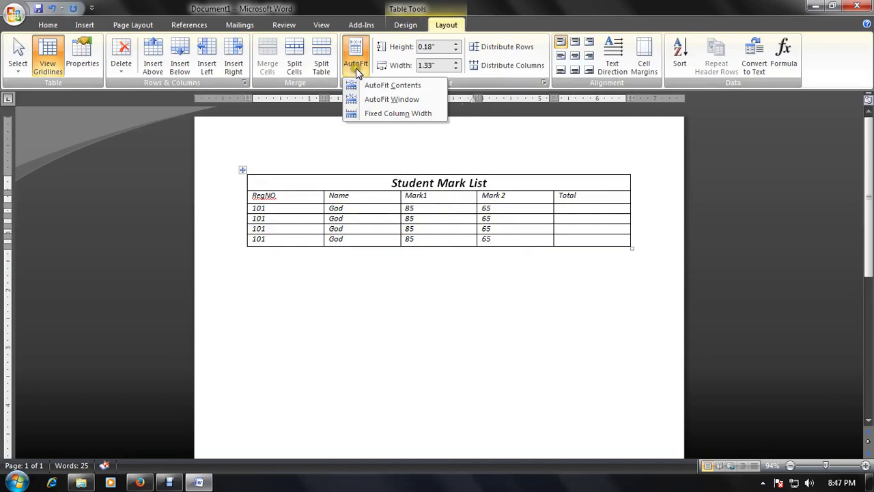
{"action": "left_click", "coordinate": [408, 186]}
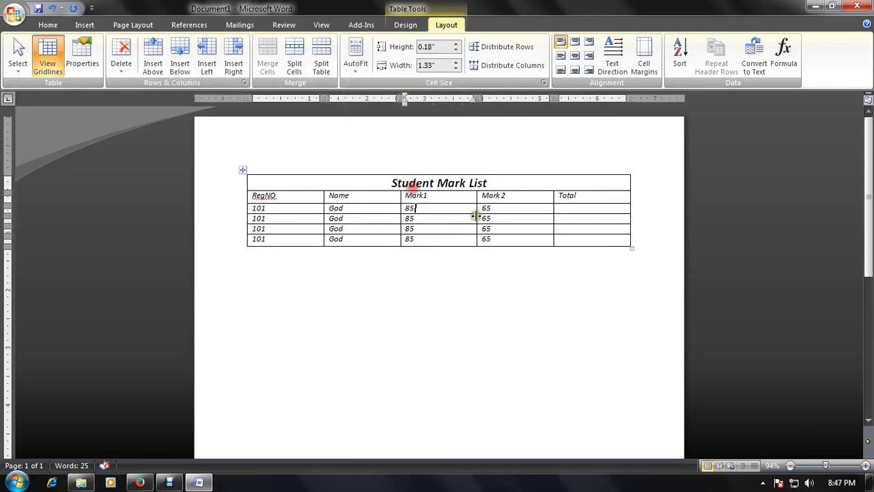
{"action": "left_click", "coordinate": [379, 246]}
{"action": "left_click_drag", "start_coordinate": [379, 246], "coordinate": [381, 295]}
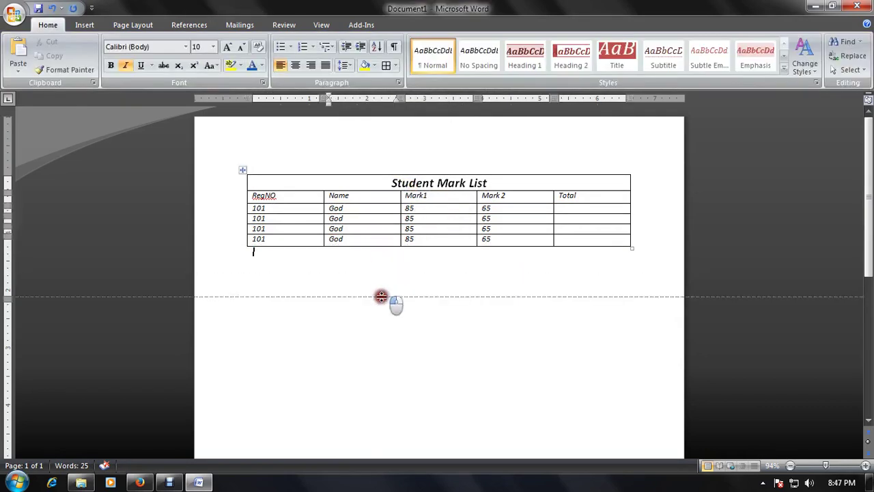
{"action": "mouse_move", "coordinate": [378, 261]}
{"action": "left_mouse_down"}
{"action": "mouse_move", "coordinate": [376, 250]}
{"action": "mouse_move", "coordinate": [371, 259]}
{"action": "left_mouse_up"}
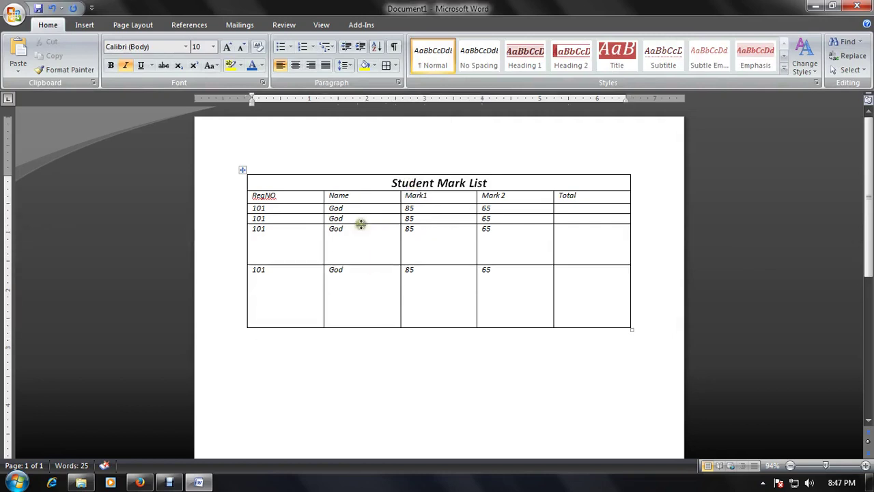
{"action": "left_click_drag", "start_coordinate": [357, 226], "coordinate": [362, 247]}
{"action": "left_click", "coordinate": [362, 213]}
{"action": "left_click_drag", "start_coordinate": [363, 213], "coordinate": [371, 239]}
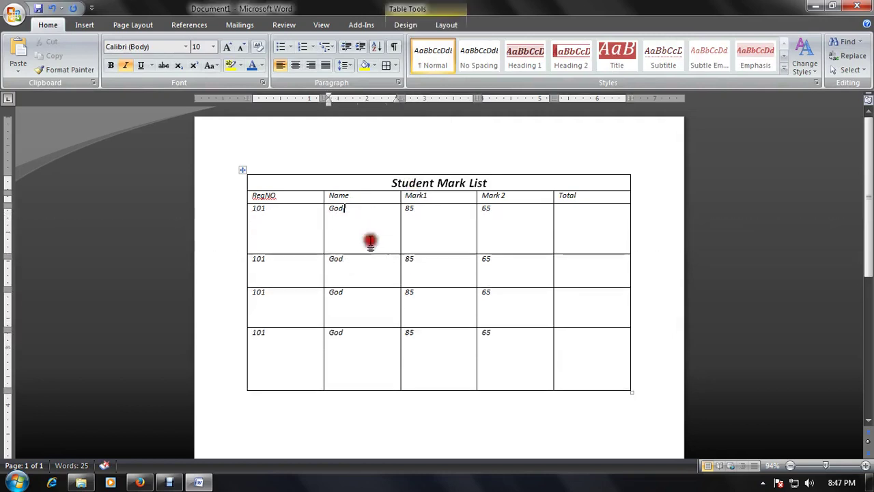
{"action": "mouse_move", "coordinate": [367, 203]}
{"action": "left_mouse_down"}
{"action": "mouse_move", "coordinate": [367, 227]}
{"action": "mouse_move", "coordinate": [295, 225]}
{"action": "left_mouse_up"}
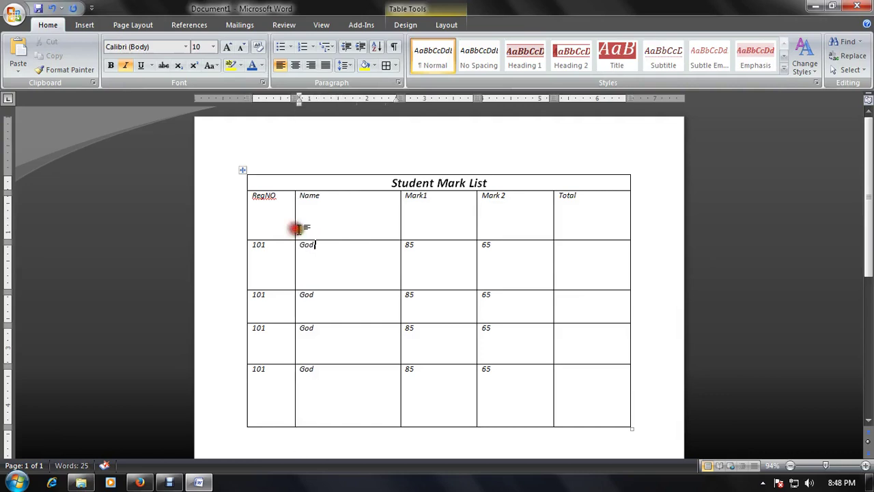
Step: Widen the Mark1 column by moving the Name and Mark 2 column borders outward
{"action": "left_click", "coordinate": [399, 222]}
{"action": "left_click_drag", "start_coordinate": [395, 216], "coordinate": [380, 220]}
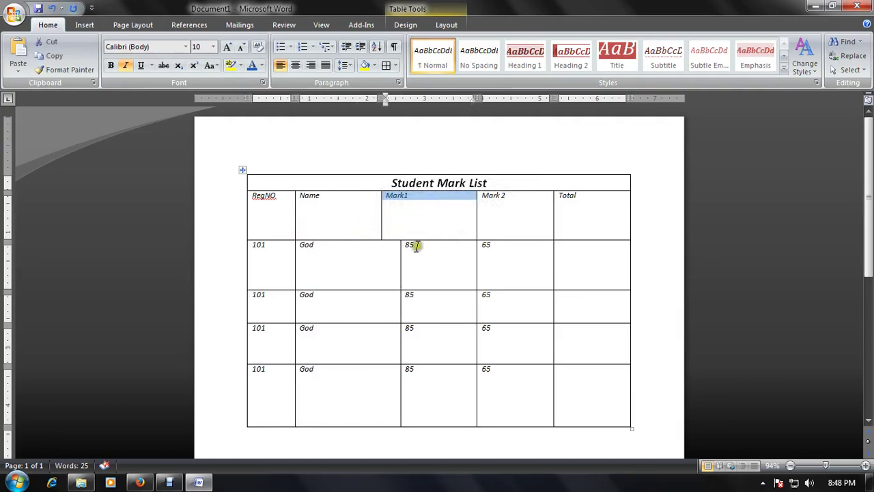
{"action": "key", "text": "ctrl+z"}
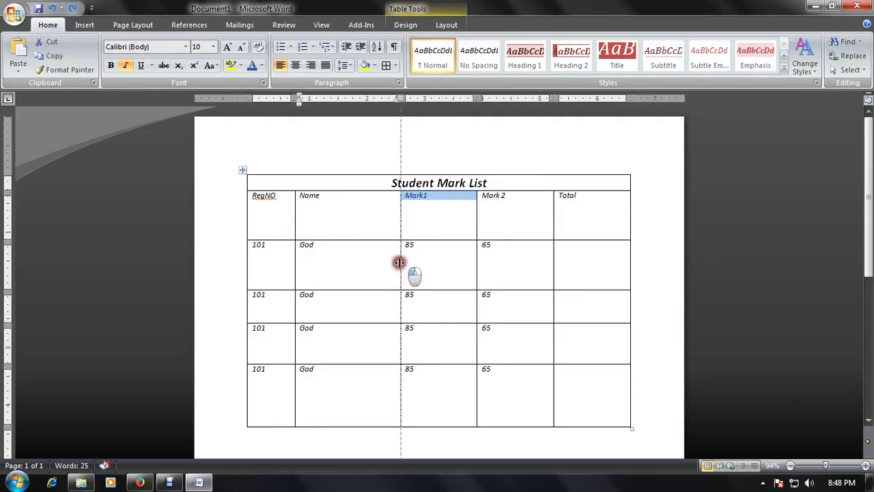
{"action": "left_click_drag", "start_coordinate": [399, 261], "coordinate": [361, 261]}
{"action": "left_click_drag", "start_coordinate": [476, 263], "coordinate": [500, 265]}
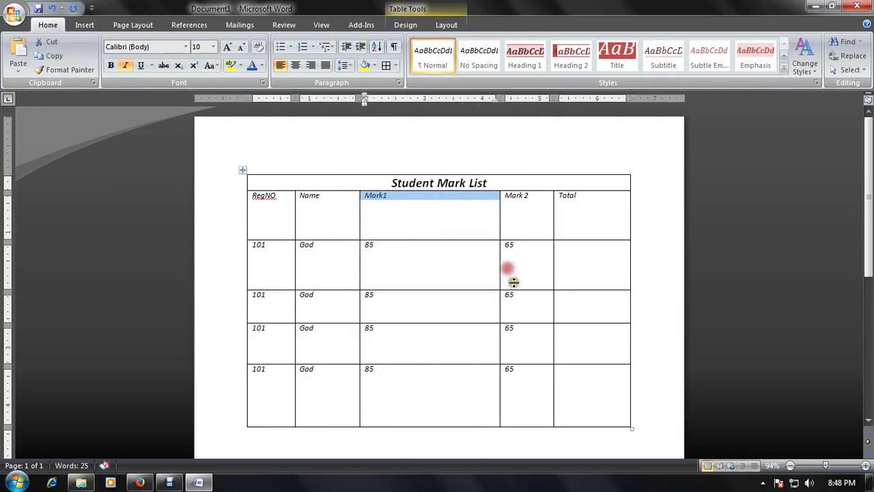
{"action": "scroll", "coordinate": [447, 284], "scroll_direction": "down", "scroll_amount": 3}
{"action": "scroll", "coordinate": [478, 240], "scroll_direction": "up", "scroll_amount": 2}
{"action": "scroll", "coordinate": [479, 241], "scroll_direction": "up", "scroll_amount": 1}
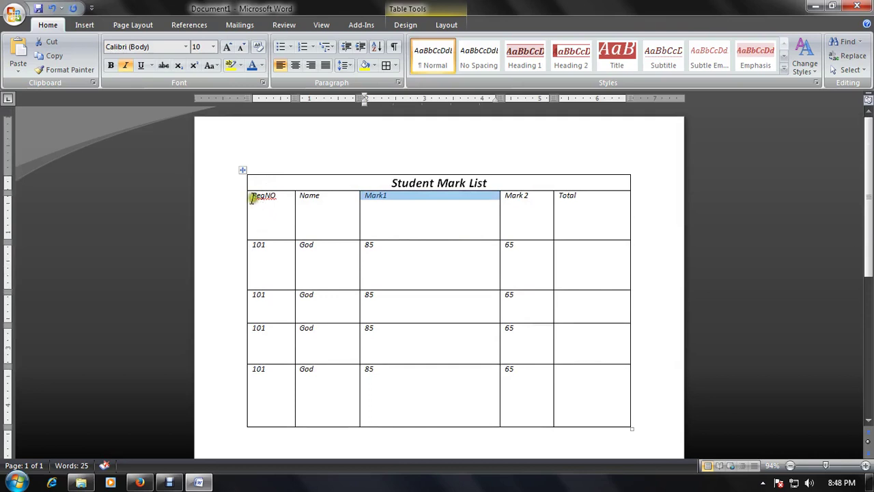
{"action": "left_click", "coordinate": [270, 221]}
Step: Distribute the table's rows evenly and its columns evenly at 1.33 inches each
{"action": "left_click", "coordinate": [447, 24]}
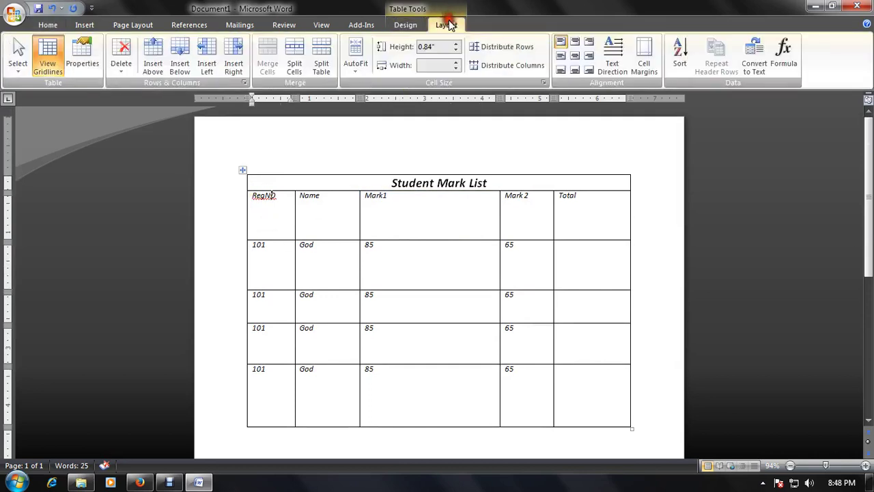
{"action": "left_click", "coordinate": [497, 47]}
{"action": "scroll", "coordinate": [365, 240], "scroll_direction": "down", "scroll_amount": 1}
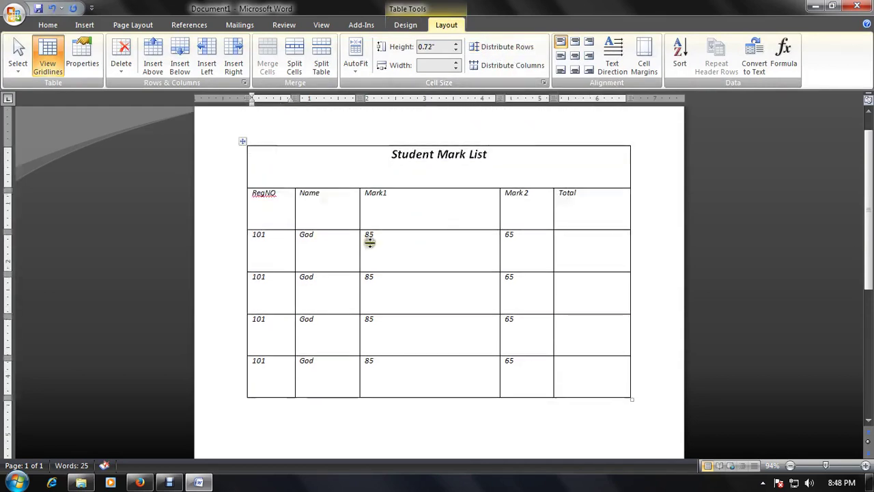
{"action": "scroll", "coordinate": [378, 148], "scroll_direction": "down", "scroll_amount": 1}
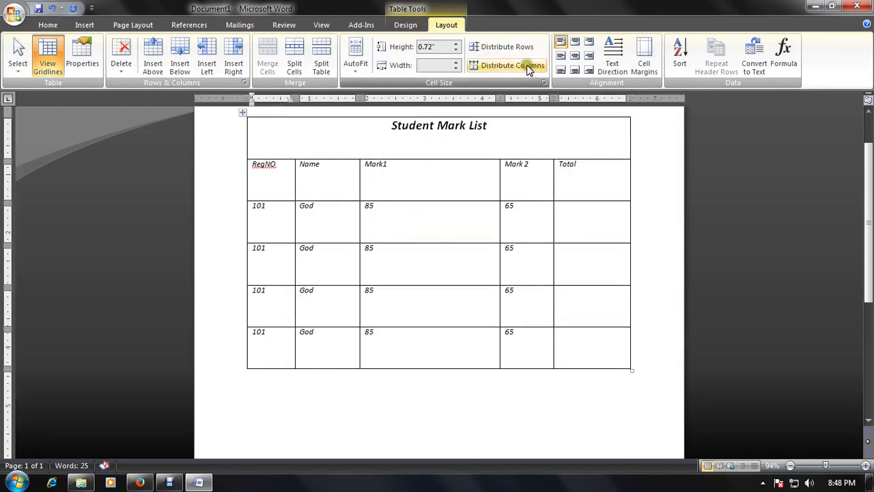
{"action": "left_click", "coordinate": [520, 65]}
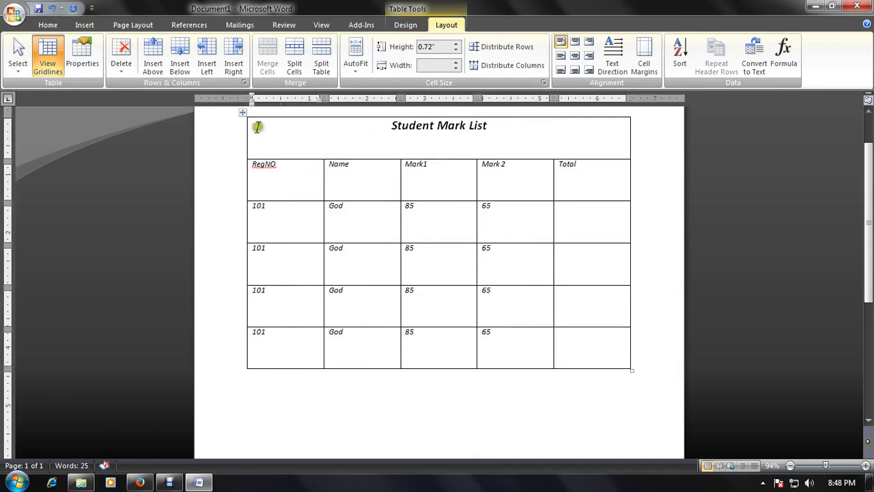
Step: Drag the title row shorter and select every cell of the table
{"action": "left_click_drag", "start_coordinate": [340, 159], "coordinate": [352, 138]}
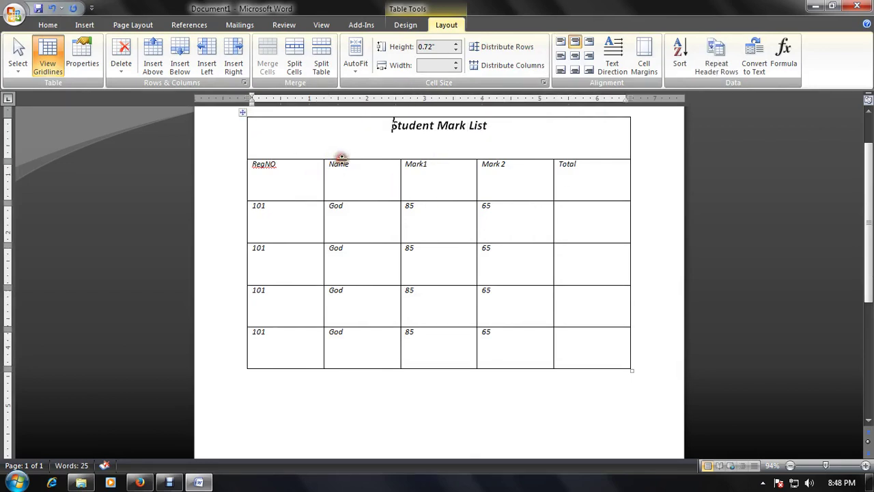
{"action": "left_click", "coordinate": [282, 160]}
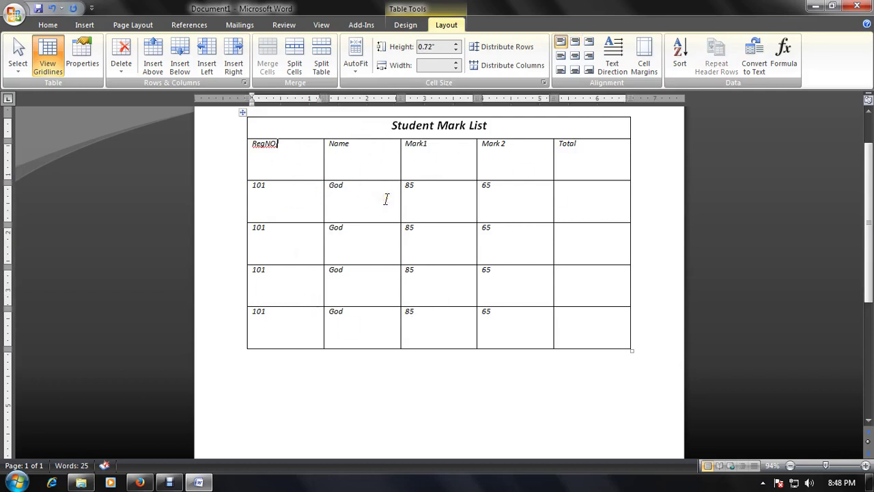
{"action": "left_click_drag", "start_coordinate": [260, 148], "coordinate": [578, 316]}
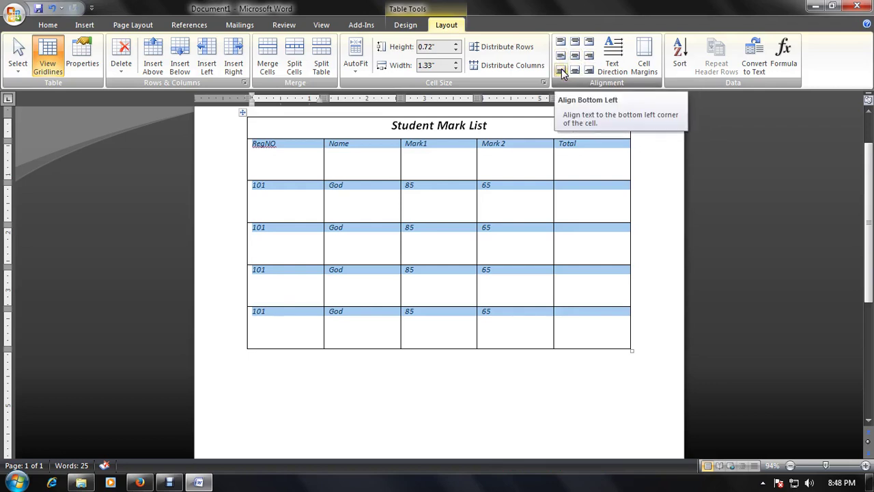
Step: Centre all cell text with Align Center, then rotate the header row's text direction
{"action": "left_click", "coordinate": [580, 57]}
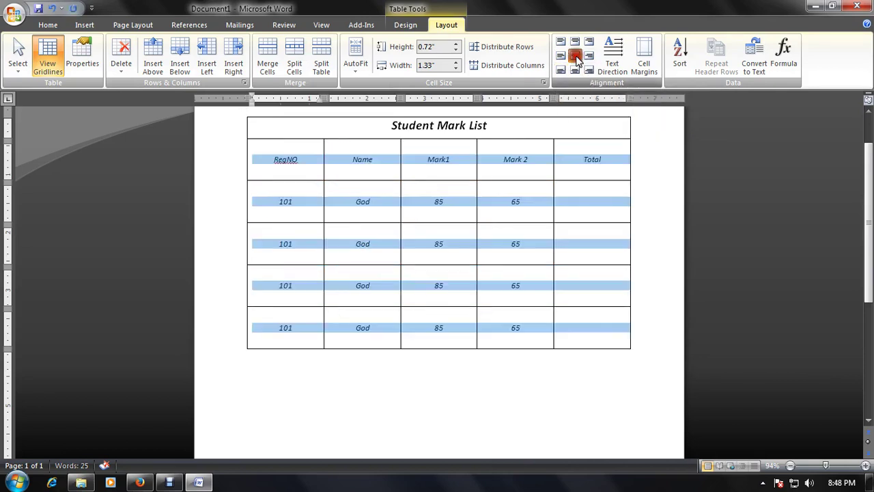
{"action": "left_click", "coordinate": [531, 191]}
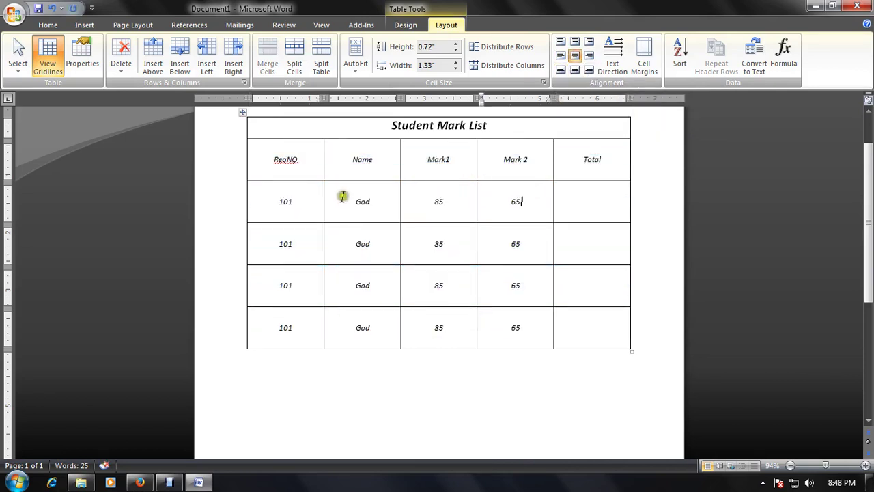
{"action": "left_click_drag", "start_coordinate": [273, 188], "coordinate": [605, 189]}
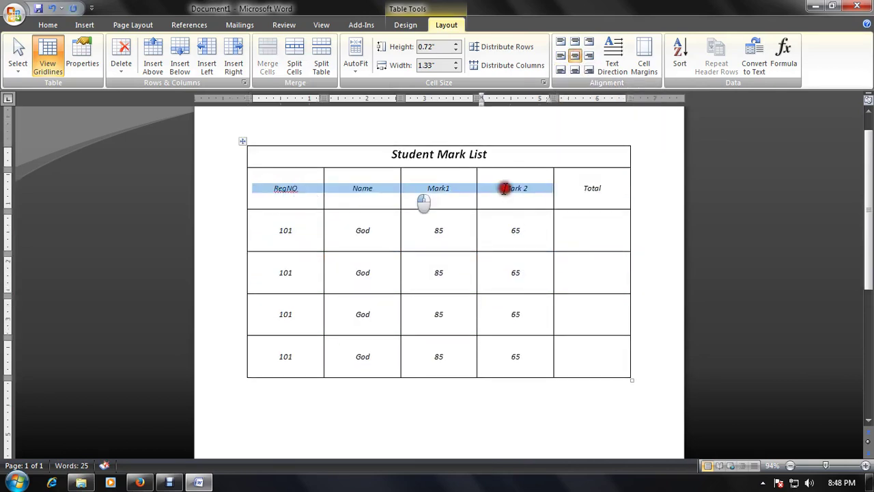
{"action": "left_click", "coordinate": [611, 53]}
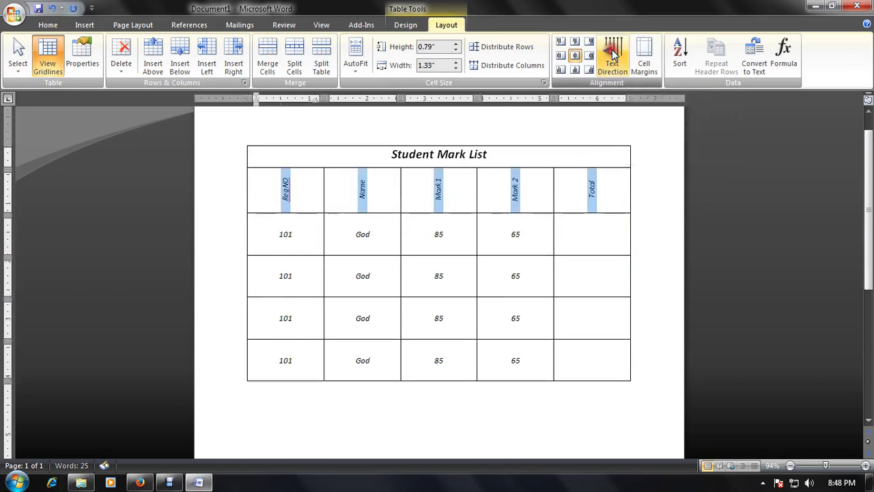
{"action": "left_click", "coordinate": [613, 53]}
{"action": "left_click", "coordinate": [613, 54]}
Step: Reselect the header row and return its labels to horizontal text
{"action": "left_click", "coordinate": [579, 225]}
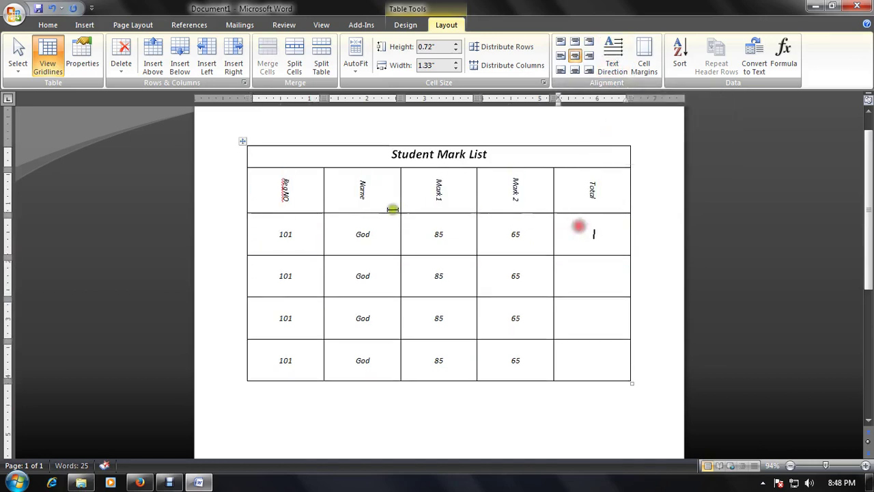
{"action": "left_click_drag", "start_coordinate": [576, 188], "coordinate": [291, 189]}
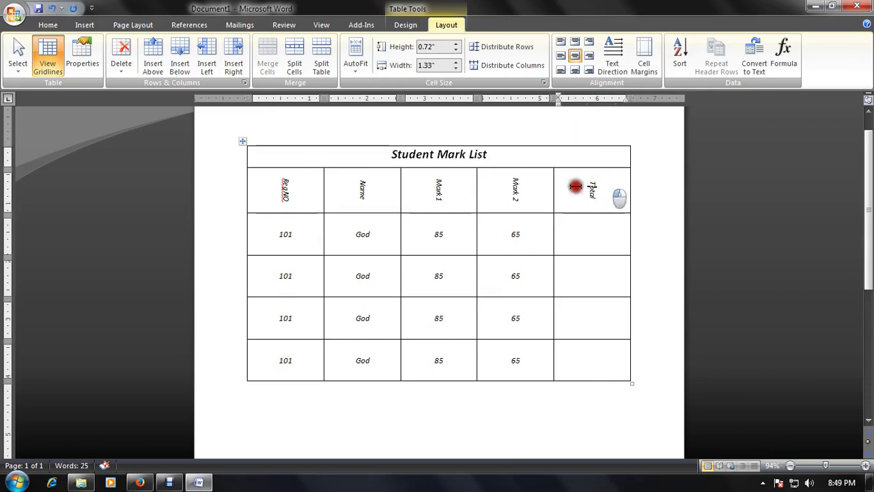
{"action": "left_click", "coordinate": [612, 51]}
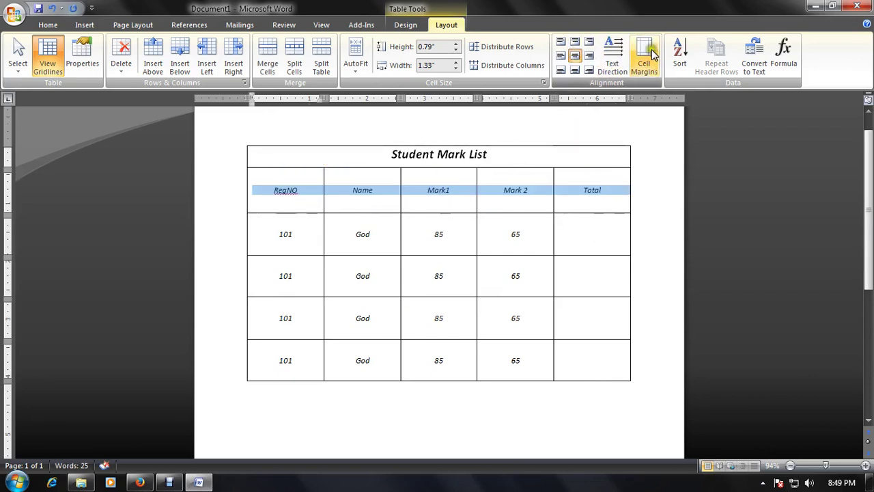
{"action": "scroll", "coordinate": [652, 158], "scroll_direction": "up", "scroll_amount": 1}
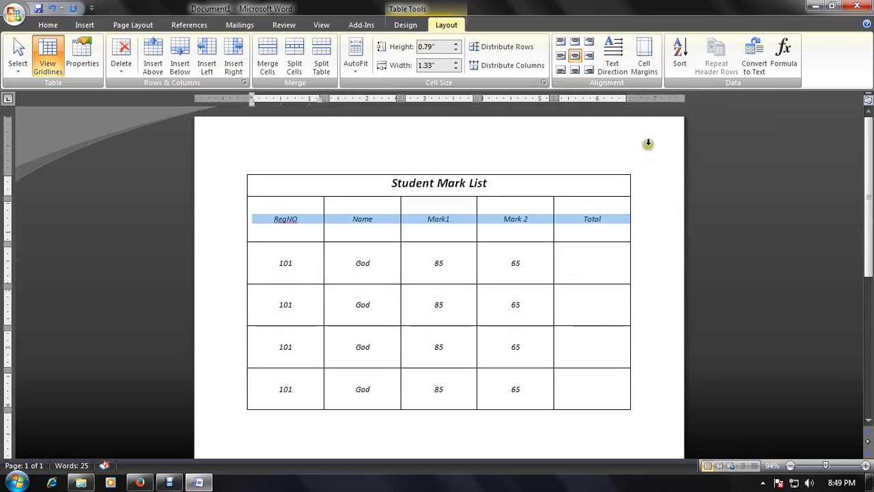
Step: Number the student rows in the RegNO column, entering 103 in the third row
{"action": "left_click", "coordinate": [586, 219]}
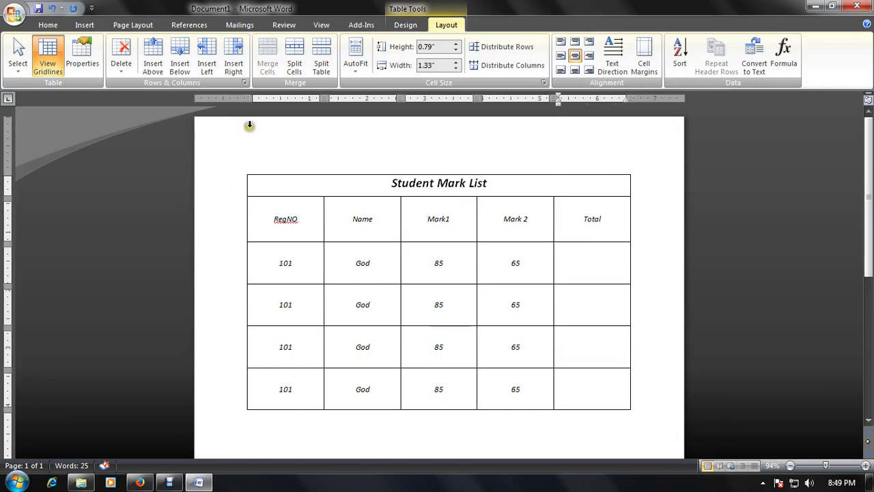
{"action": "left_click", "coordinate": [442, 216]}
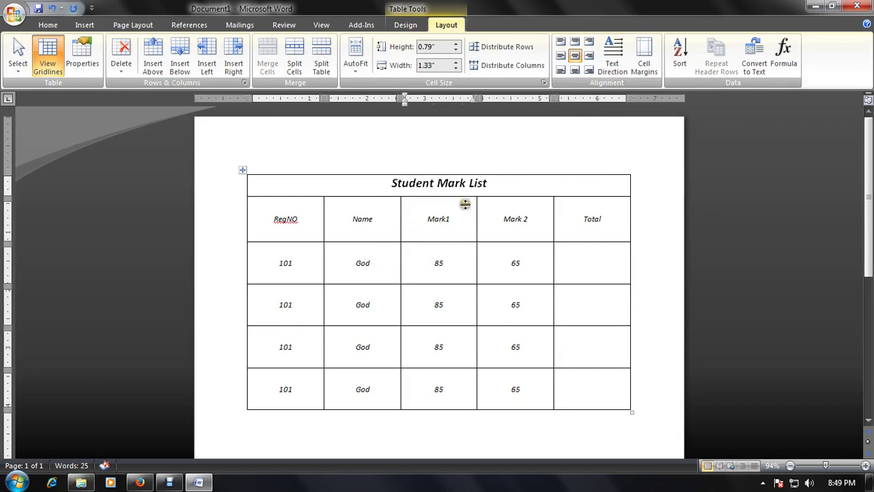
{"action": "scroll", "coordinate": [465, 203], "scroll_direction": "down", "scroll_amount": 1}
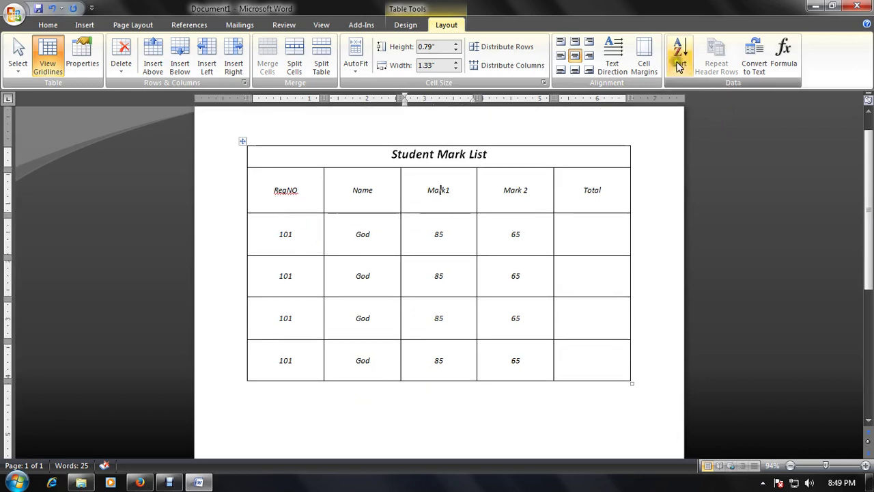
{"action": "double_click", "coordinate": [284, 276]}
{"action": "type", "text": "102"}
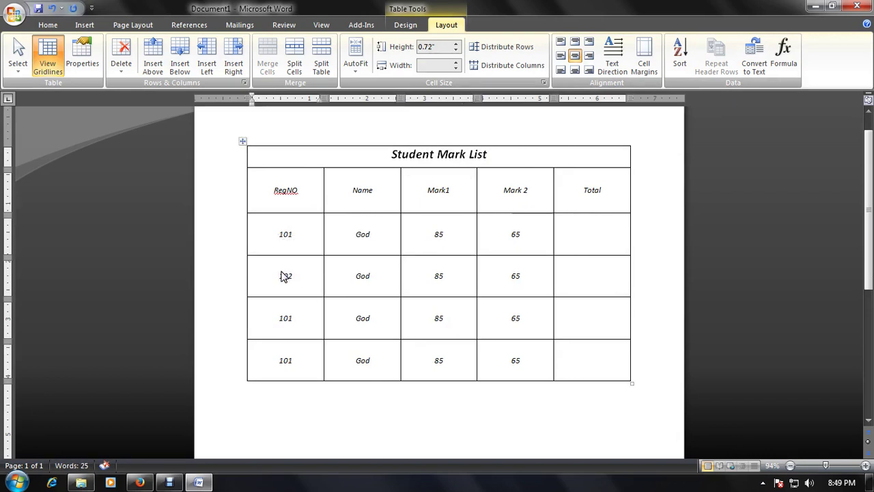
{"action": "key", "text": "Down"}
{"action": "type", "text": "103"}
Step: Clear the repeated placeholder names from the Name column cells
{"action": "left_click_drag", "start_coordinate": [349, 239], "coordinate": [387, 354]}
{"action": "key", "text": "Delete"}
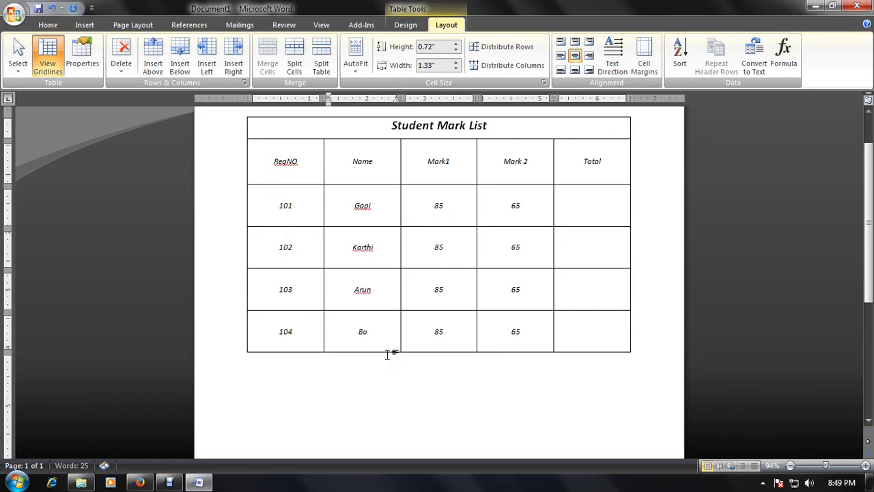
{"action": "scroll", "coordinate": [382, 239], "scroll_direction": "up", "scroll_amount": 1}
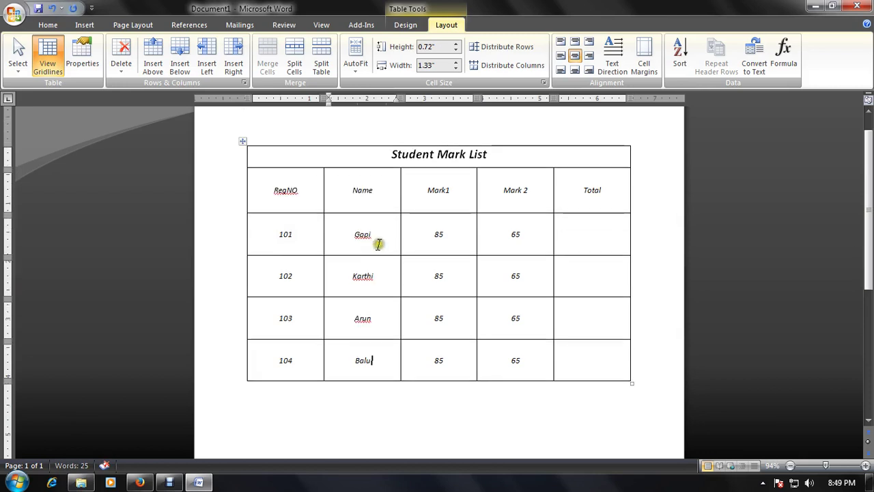
Step: Delete the Student Mark List title row from the table
{"action": "left_click_drag", "start_coordinate": [386, 154], "coordinate": [527, 157]}
{"action": "right_click", "coordinate": [519, 154]}
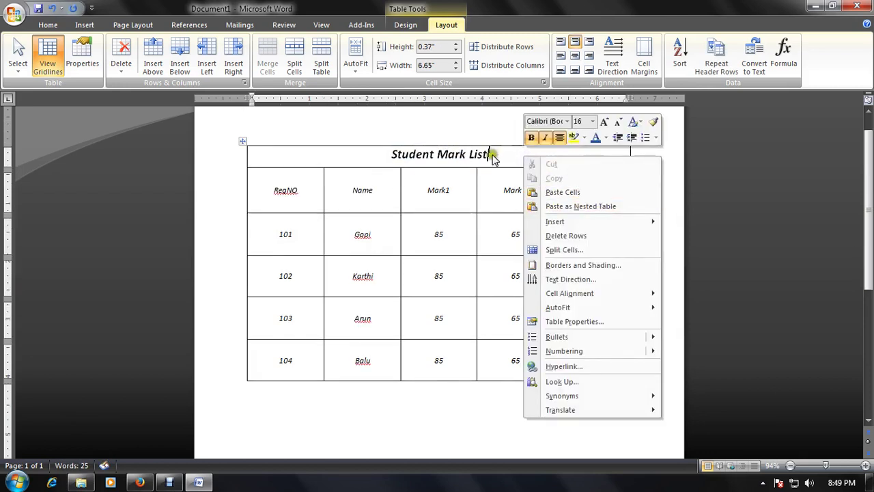
{"action": "left_click", "coordinate": [594, 235]}
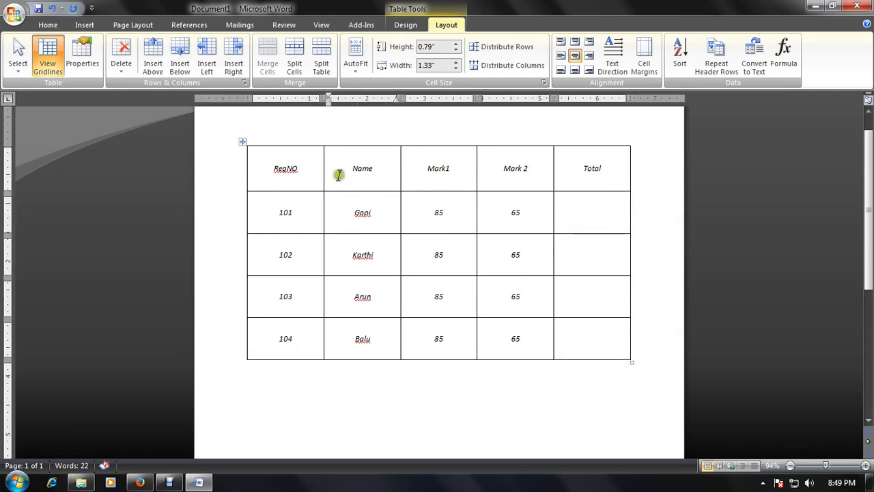
Step: Sort the table in descending order, then undo the sort to restore the original order
{"action": "left_click", "coordinate": [682, 60]}
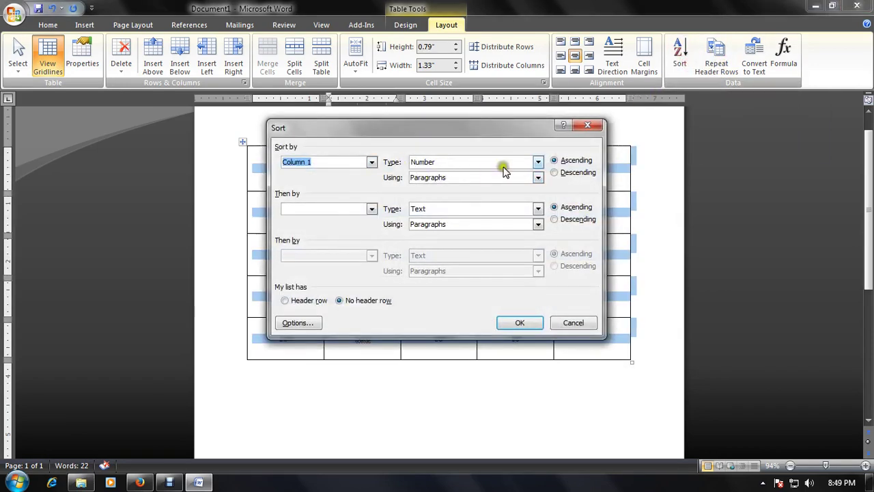
{"action": "left_click_drag", "start_coordinate": [496, 140], "coordinate": [667, 151]}
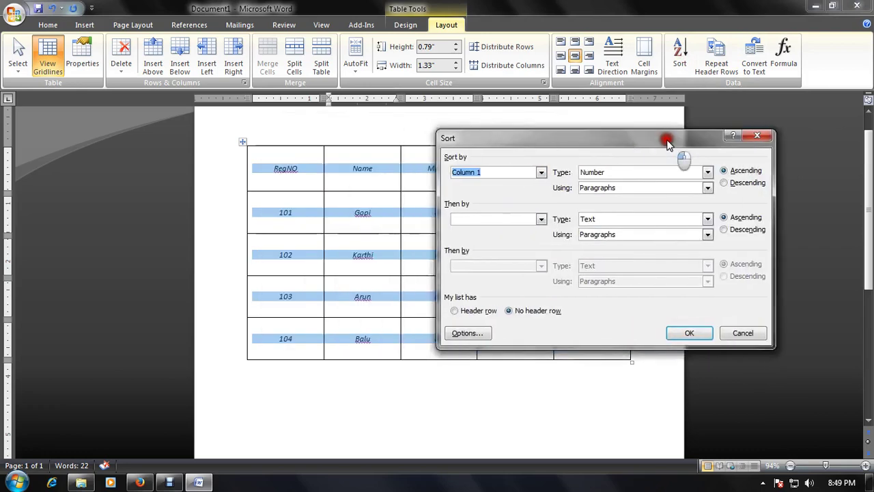
{"action": "left_click", "coordinate": [726, 183]}
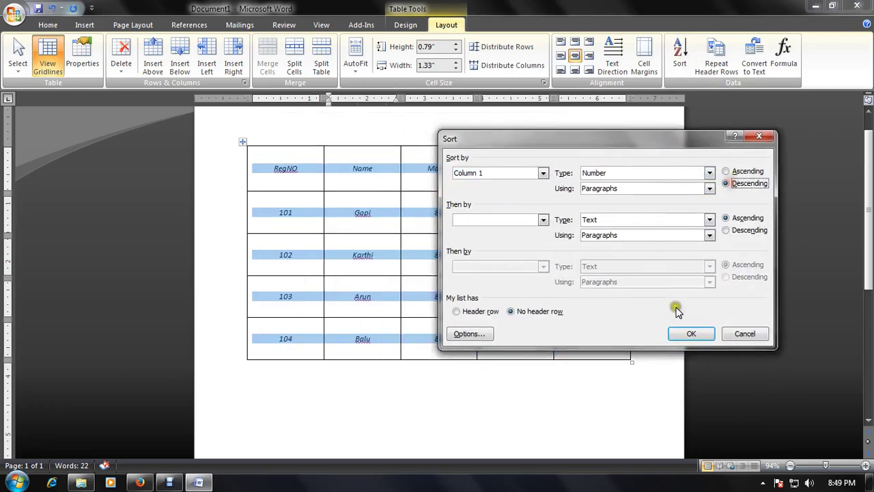
{"action": "left_click", "coordinate": [683, 334]}
{"action": "left_click", "coordinate": [318, 254]}
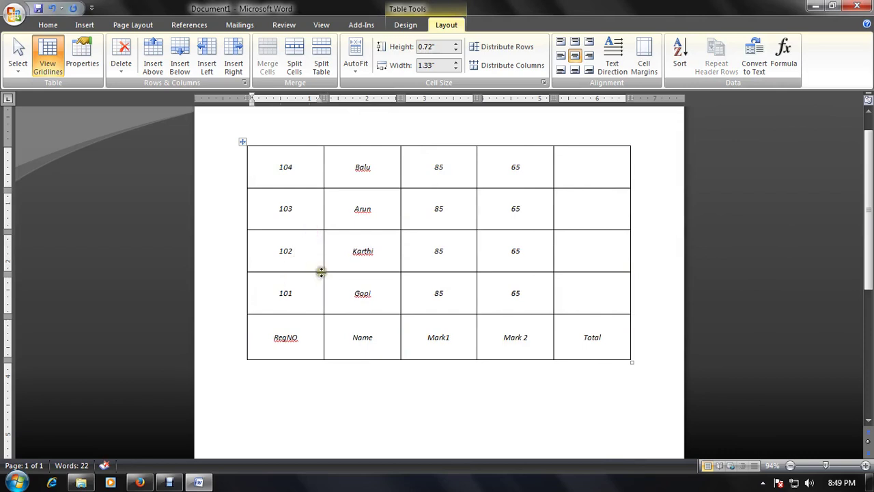
{"action": "key", "text": "ctrl+z"}
{"action": "left_click_drag", "start_coordinate": [269, 171], "coordinate": [622, 172]}
Step: Apply the green built-in table style to the marks table and select its first data row
{"action": "left_click", "coordinate": [422, 118]}
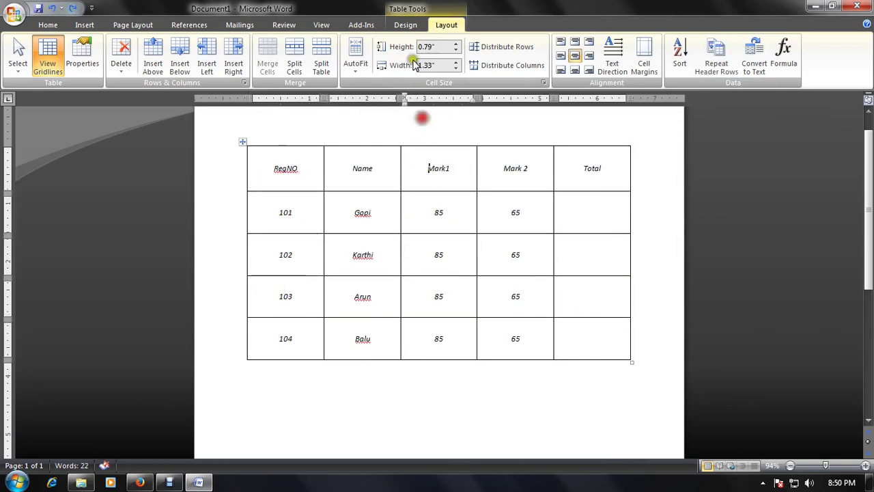
{"action": "left_click", "coordinate": [405, 25]}
{"action": "left_click", "coordinate": [242, 141]}
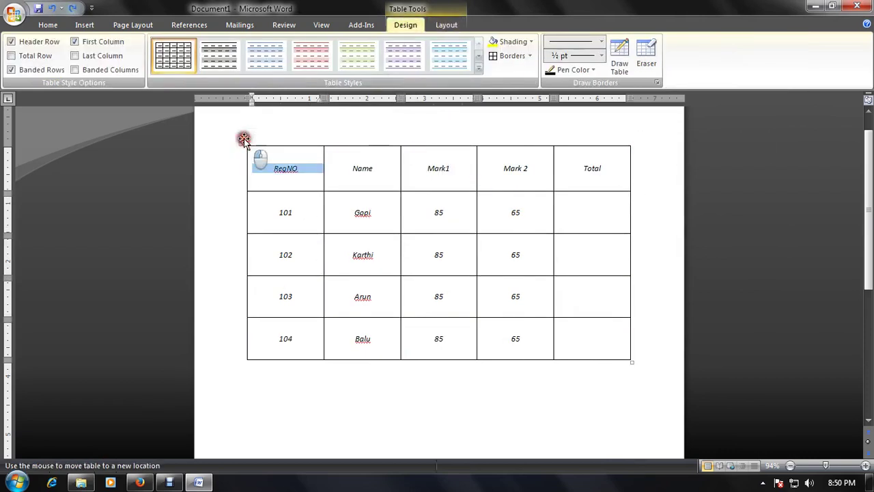
{"action": "left_click", "coordinate": [473, 69]}
{"action": "left_click", "coordinate": [477, 71]}
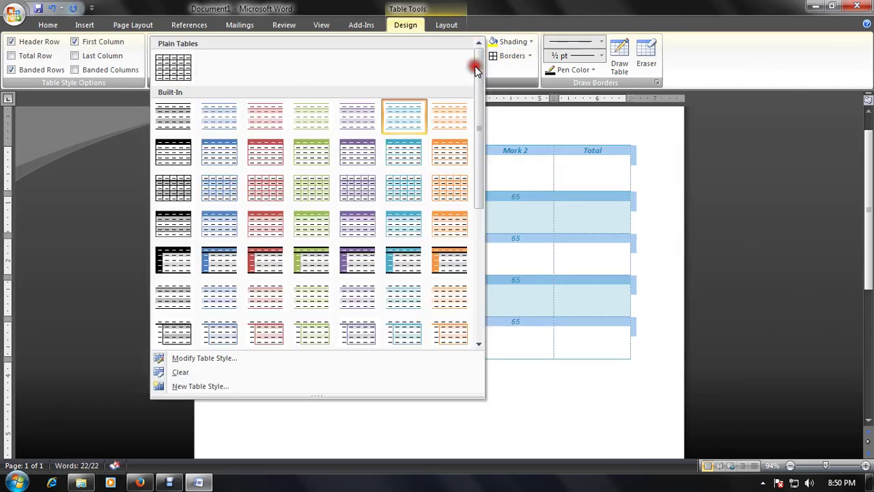
{"action": "left_click", "coordinate": [314, 310]}
{"action": "left_click", "coordinate": [449, 220]}
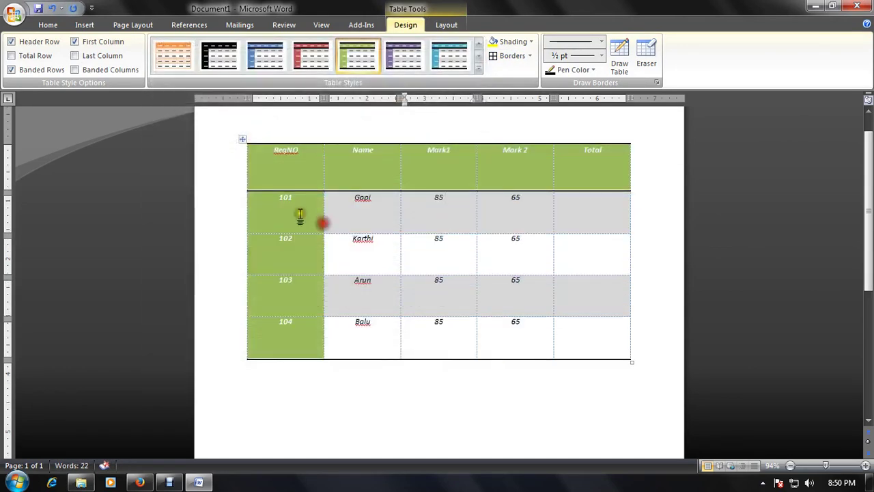
{"action": "left_click_drag", "start_coordinate": [280, 196], "coordinate": [592, 232]}
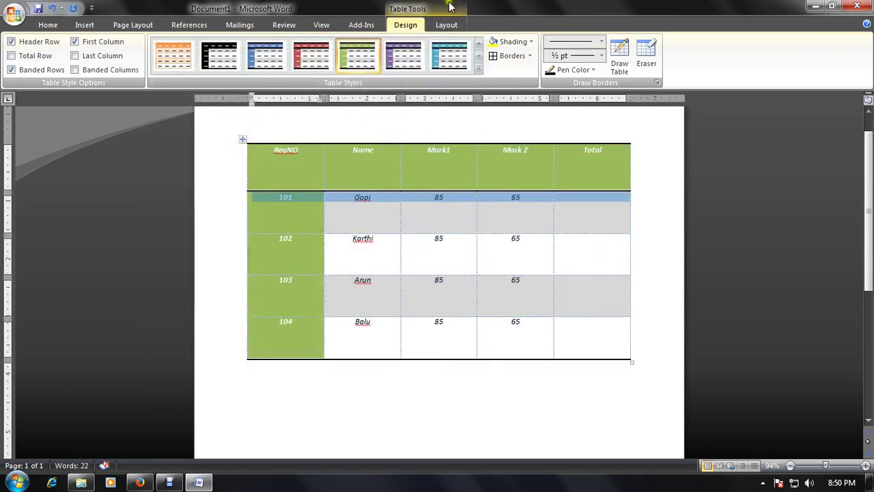
{"action": "left_click", "coordinate": [446, 24]}
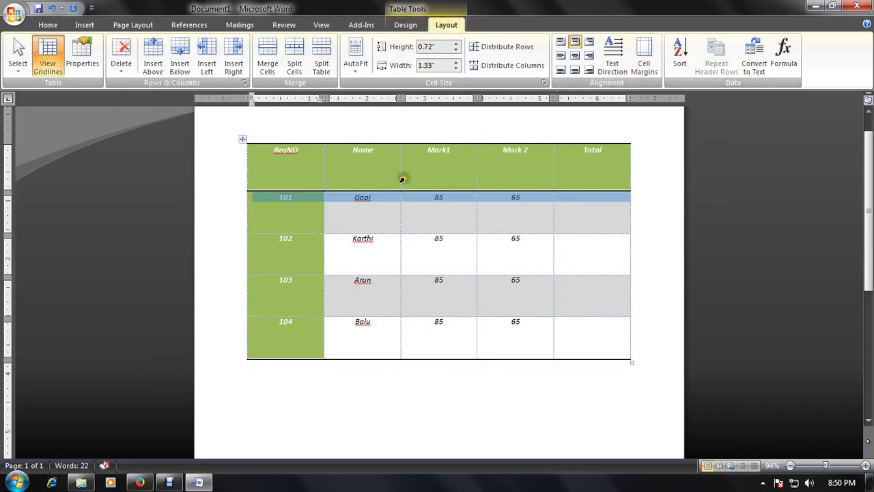
Step: Open the Sort settings with Column 1 as key, then cancel without reordering
{"action": "left_click_drag", "start_coordinate": [290, 150], "coordinate": [601, 151]}
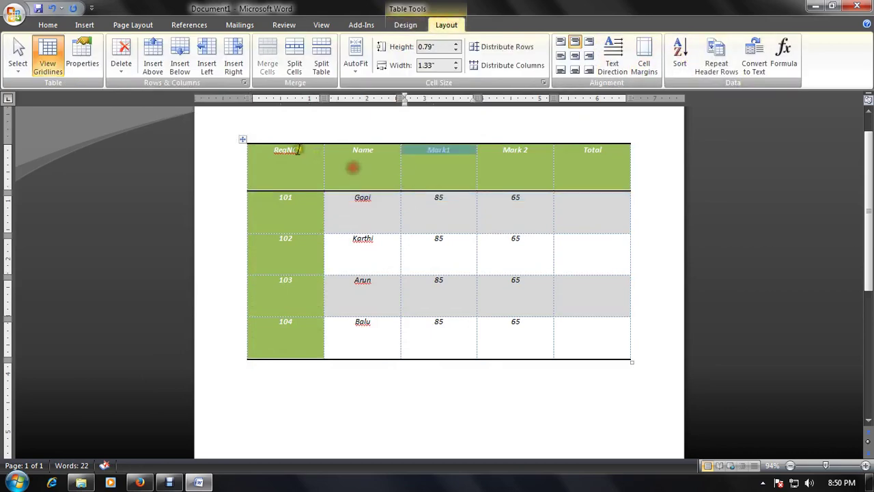
{"action": "left_click", "coordinate": [680, 54]}
{"action": "left_click", "coordinate": [544, 173]}
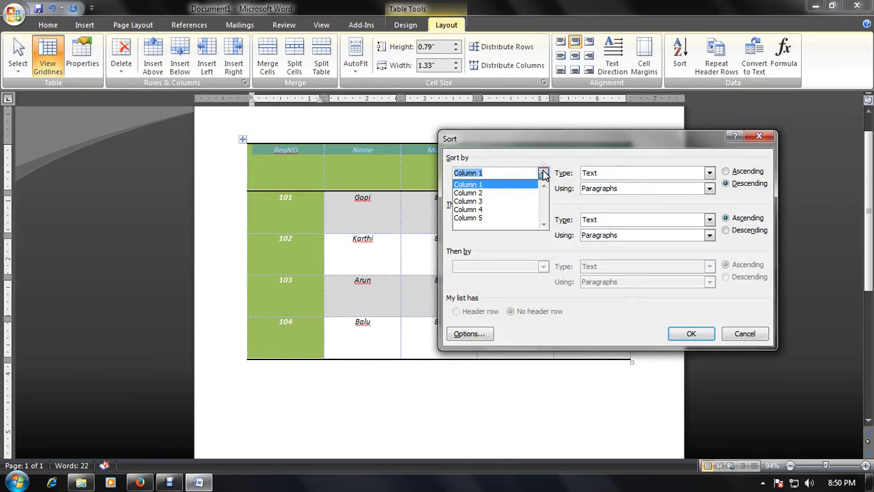
{"action": "left_click", "coordinate": [544, 173]}
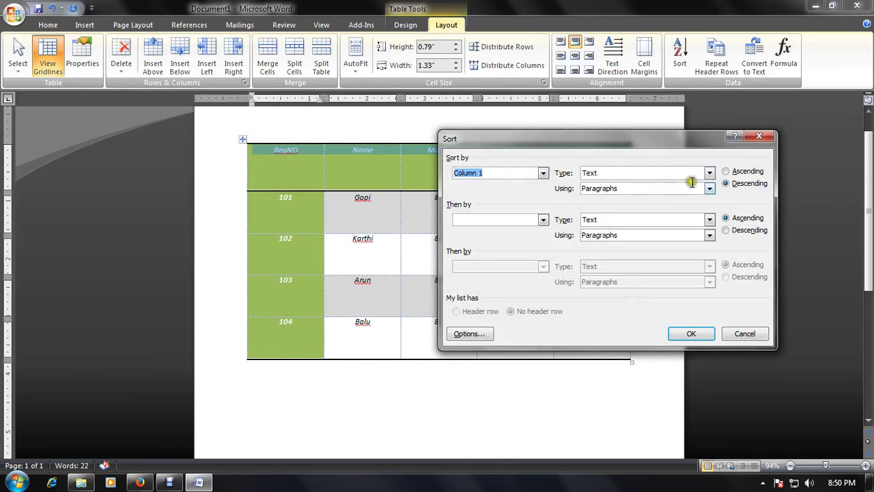
{"action": "left_click", "coordinate": [769, 333]}
{"action": "left_click", "coordinate": [381, 245]}
Step: Sort the table rows alphabetically by Name in ascending order
{"action": "left_click", "coordinate": [280, 165]}
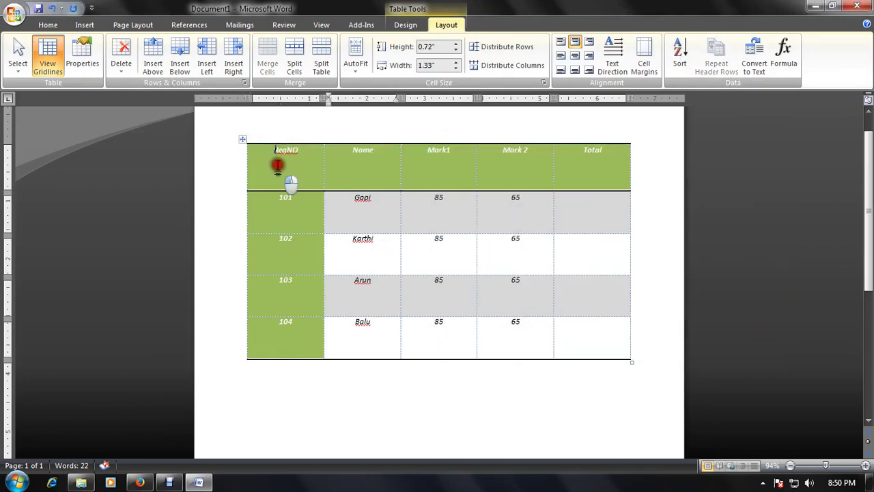
{"action": "left_click", "coordinate": [679, 54]}
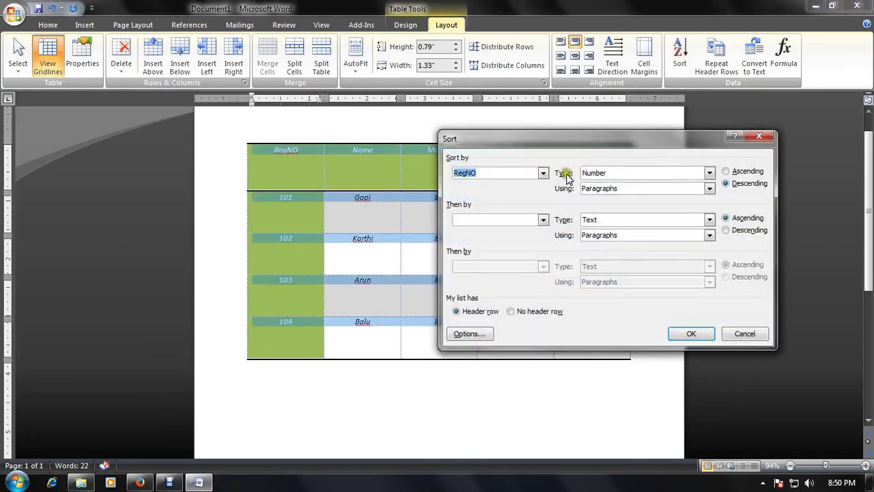
{"action": "left_click", "coordinate": [663, 176]}
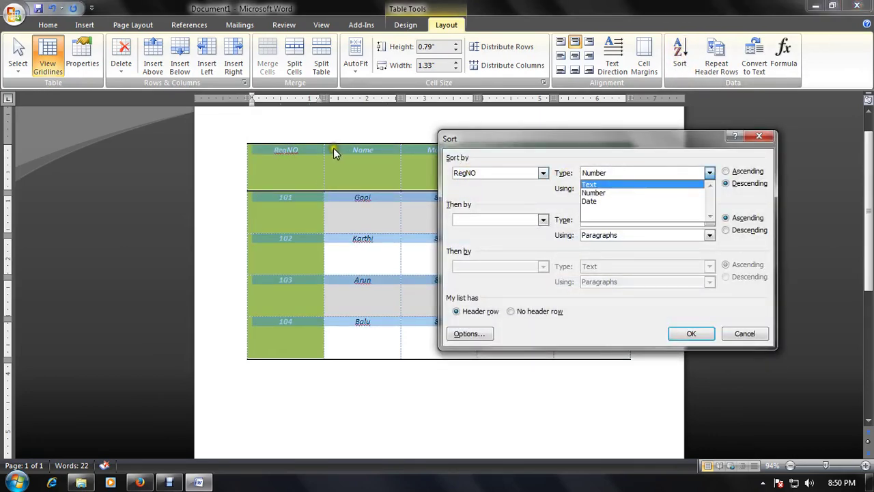
{"action": "left_click", "coordinate": [524, 175]}
{"action": "left_click", "coordinate": [543, 173]}
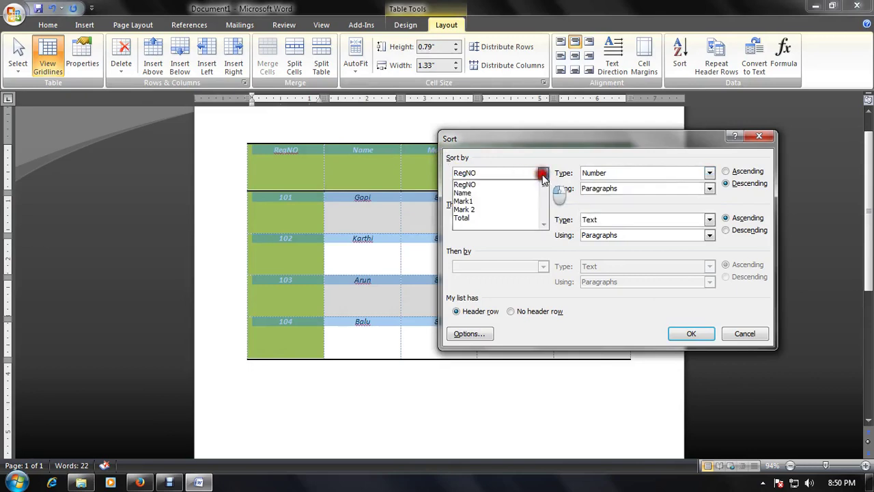
{"action": "left_click", "coordinate": [478, 193]}
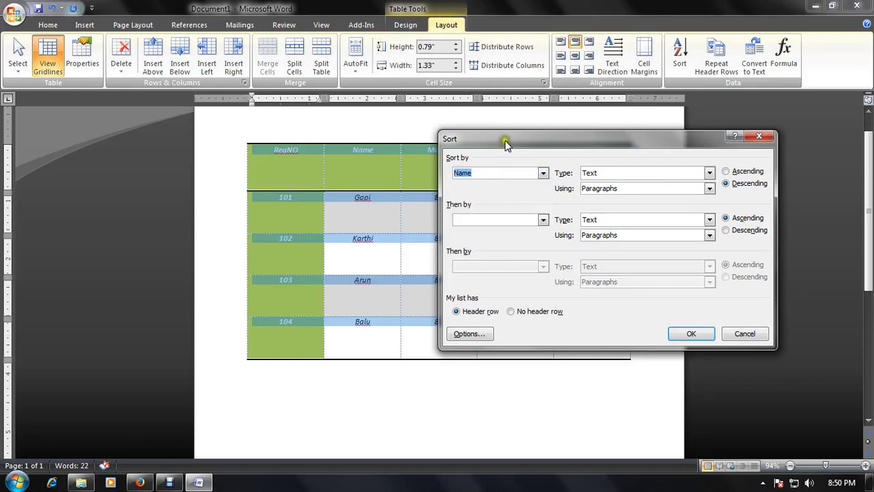
{"action": "left_click_drag", "start_coordinate": [508, 139], "coordinate": [631, 141]}
{"action": "left_click_drag", "start_coordinate": [722, 141], "coordinate": [638, 129]}
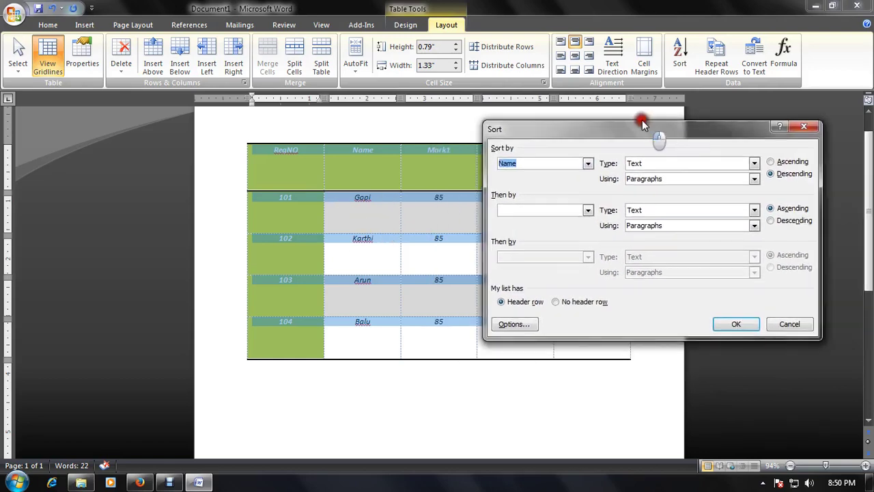
{"action": "left_click", "coordinate": [770, 162]}
{"action": "left_click", "coordinate": [737, 324]}
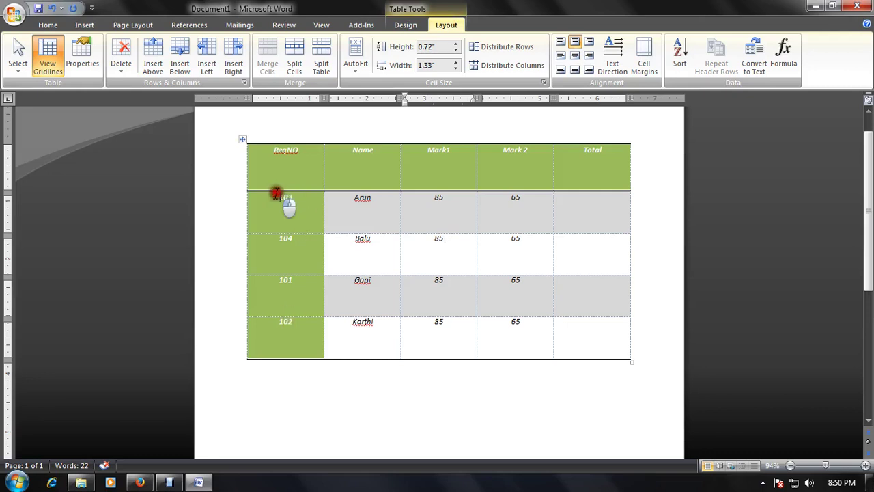
Step: Re-sort the rows by RegNO in ascending order, 101 through 104
{"action": "left_click", "coordinate": [277, 195]}
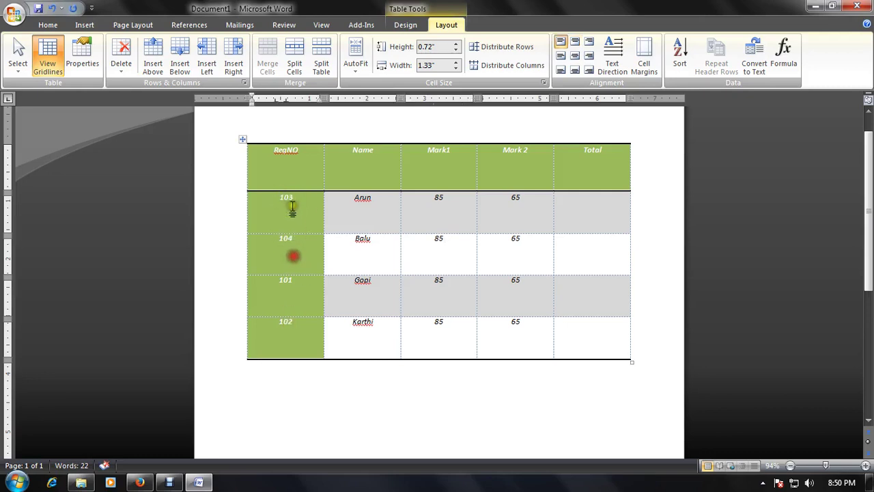
{"action": "left_click_drag", "start_coordinate": [280, 194], "coordinate": [361, 279]}
{"action": "left_click", "coordinate": [422, 216]}
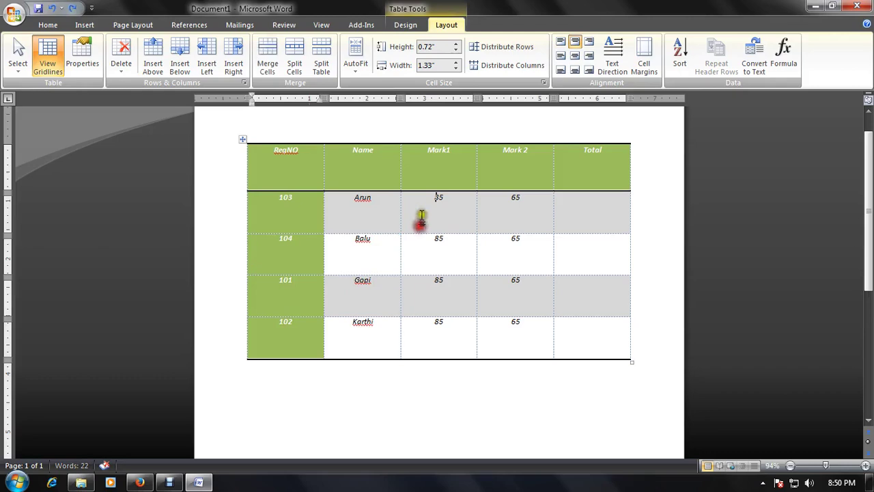
{"action": "left_click", "coordinate": [299, 205]}
{"action": "left_click", "coordinate": [683, 55]}
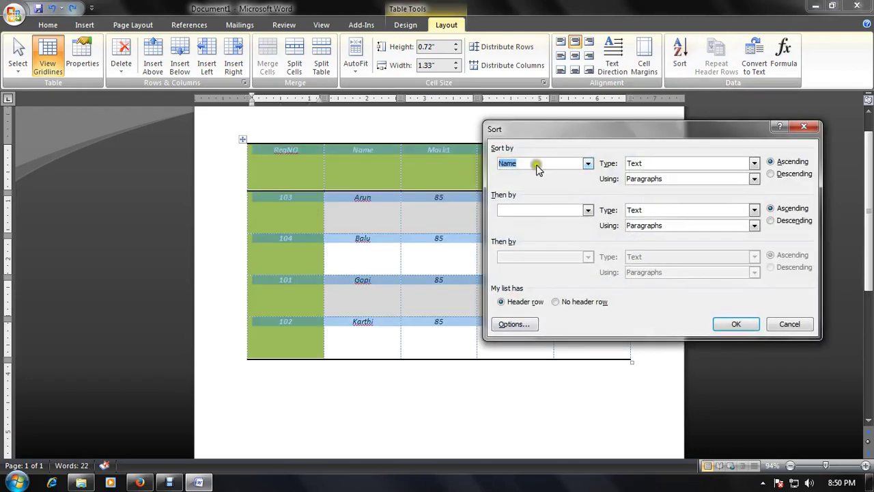
{"action": "left_click", "coordinate": [588, 163]}
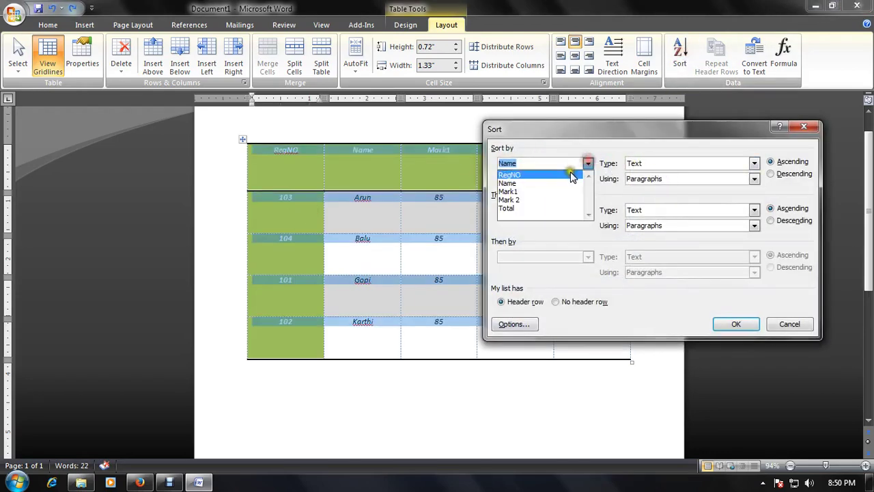
{"action": "left_click", "coordinate": [569, 170]}
{"action": "left_click", "coordinate": [737, 324]}
{"action": "left_click", "coordinate": [333, 208]}
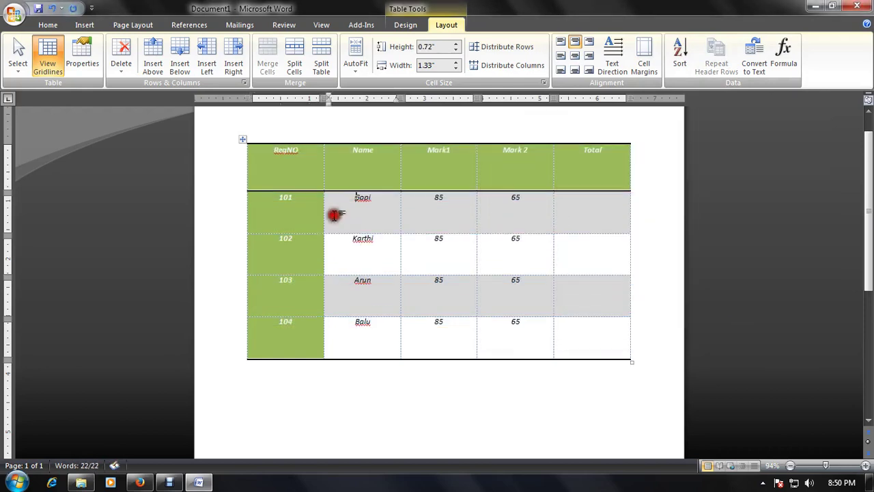
{"action": "left_click", "coordinate": [601, 202]}
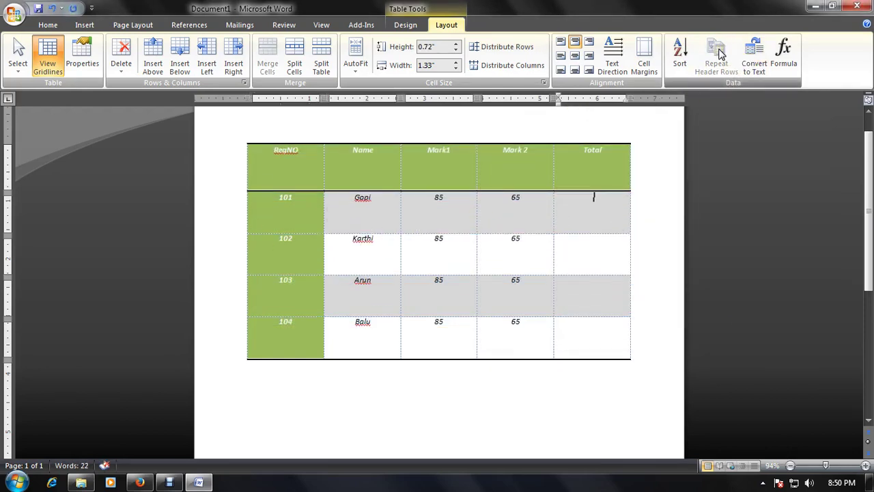
Step: Add empty rows after Balu's Total cell so the table reaches a second page, then select the header row
{"action": "left_click", "coordinate": [577, 335]}
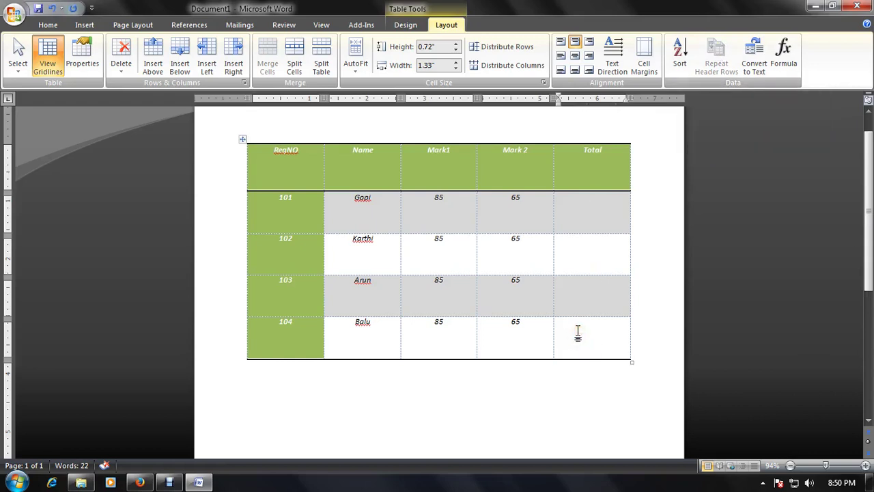
{"action": "key", "text": "Tab"}
{"action": "key", "text": "Tab"}
{"action": "key", "text": "Tab"}
{"action": "key", "text": "Tab"}
{"action": "key", "text": "Tab"}
{"action": "key", "text": "Tab"}
{"action": "key", "text": "Tab"}
{"action": "key", "text": "Tab"}
{"action": "key", "text": "Tab"}
{"action": "key", "text": "Tab"}
{"action": "key", "text": "Tab"}
{"action": "key", "text": "Tab"}
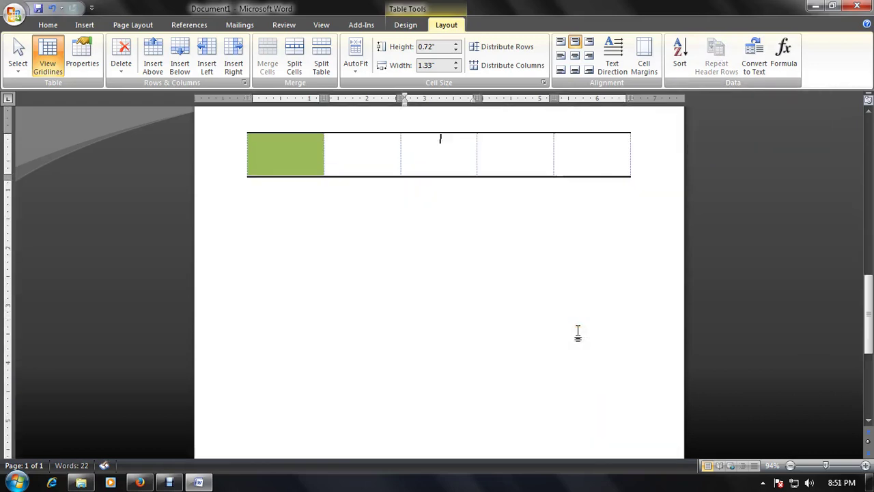
{"action": "key", "text": "Tab"}
{"action": "key", "text": "Tab"}
{"action": "key", "text": "Tab"}
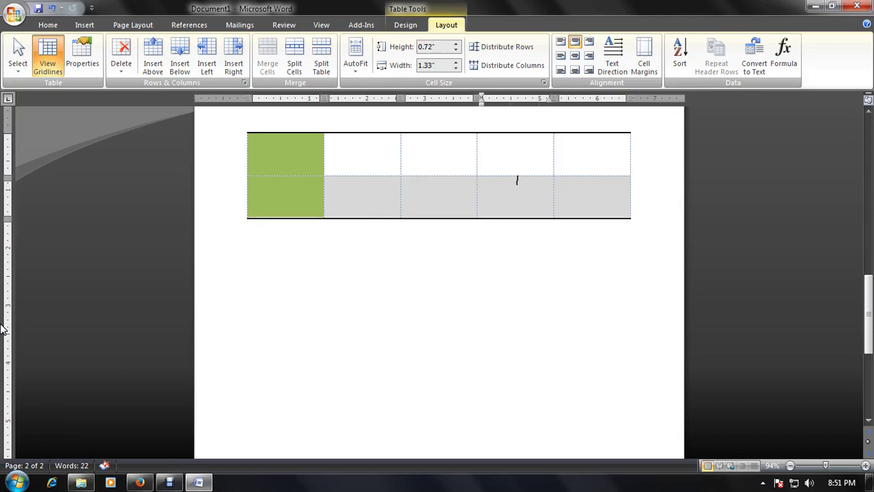
{"action": "scroll", "coordinate": [50, 325], "scroll_direction": "up", "scroll_amount": 8}
{"action": "scroll", "coordinate": [365, 264], "scroll_direction": "up", "scroll_amount": 3}
{"action": "scroll", "coordinate": [321, 246], "scroll_direction": "up", "scroll_amount": 5}
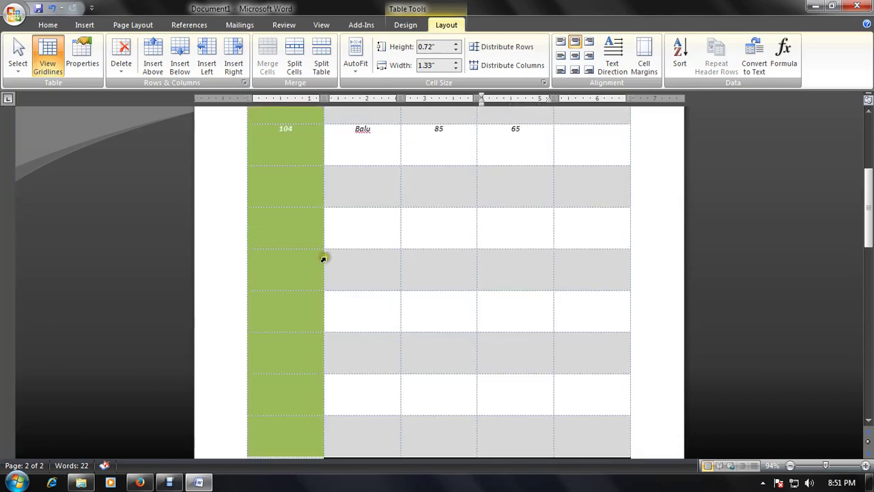
{"action": "scroll", "coordinate": [290, 191], "scroll_direction": "up", "scroll_amount": 4}
{"action": "left_click_drag", "start_coordinate": [273, 189], "coordinate": [595, 189]}
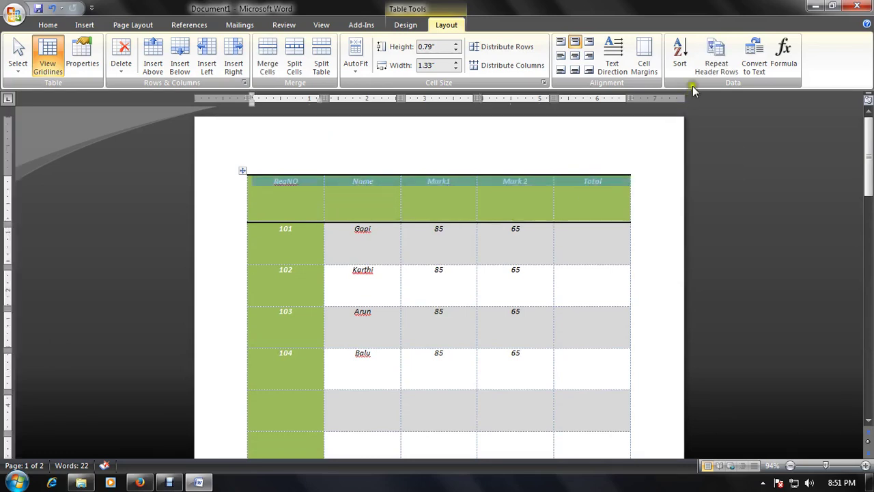
Step: Turn on Repeat Header Rows for the RegNO–Total header row
{"action": "left_click", "coordinate": [716, 58]}
{"action": "scroll", "coordinate": [382, 216], "scroll_direction": "down", "scroll_amount": 2}
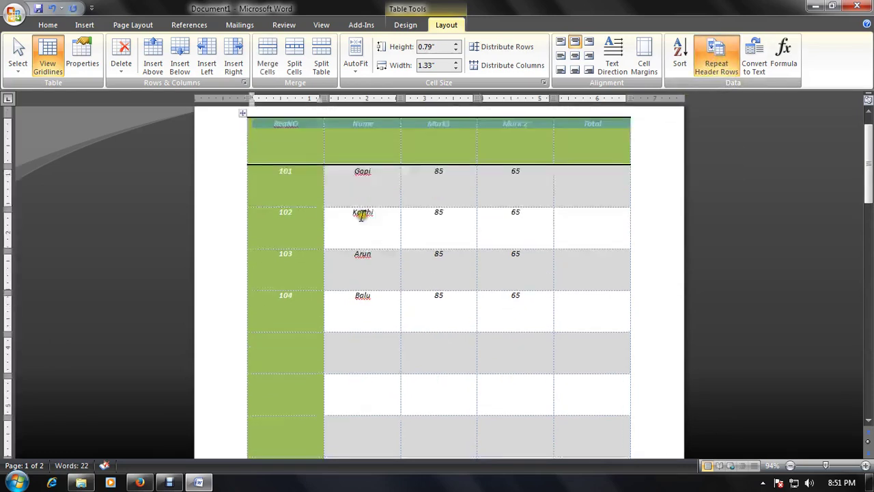
{"action": "scroll", "coordinate": [372, 216], "scroll_direction": "down", "scroll_amount": 7}
{"action": "scroll", "coordinate": [362, 216], "scroll_direction": "down", "scroll_amount": 7}
{"action": "scroll", "coordinate": [332, 281], "scroll_direction": "down", "scroll_amount": 3}
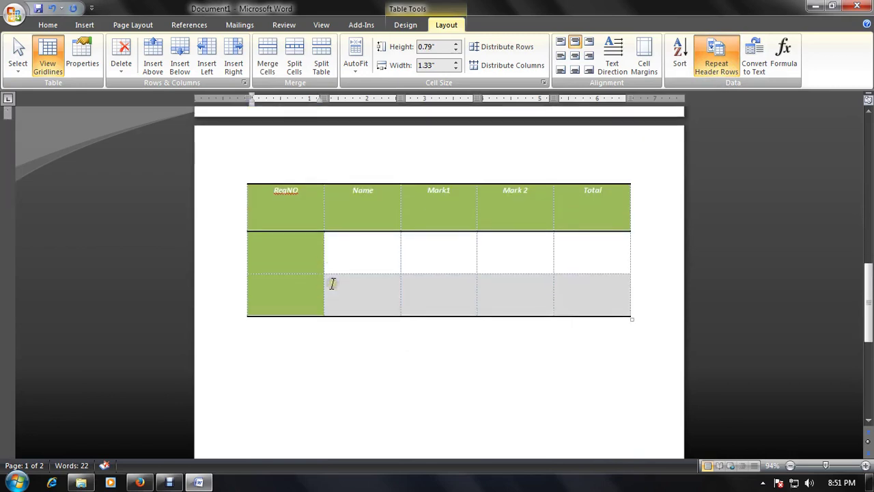
Step: Add more empty rows at the table's end and check the header repeats on each page
{"action": "left_click", "coordinate": [312, 267]}
{"action": "key", "text": "Tab"}
{"action": "key", "text": "Tab"}
{"action": "key", "text": "Tab"}
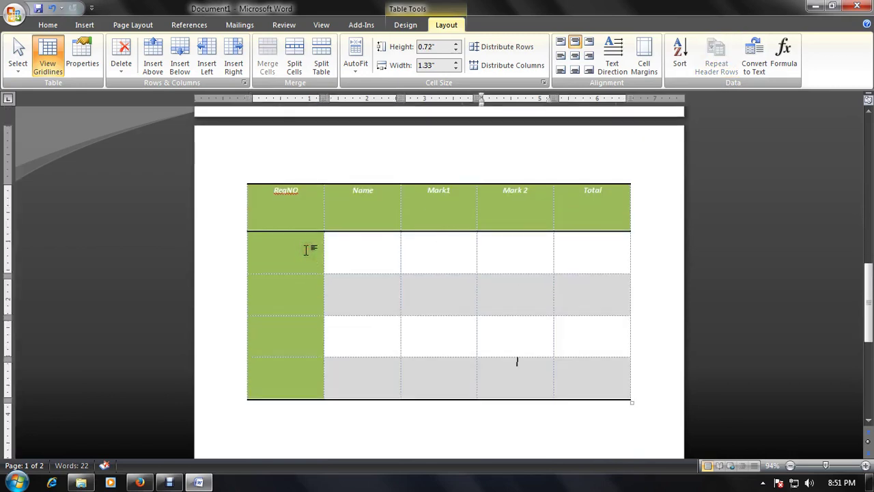
{"action": "key", "text": "Tab"}
{"action": "key", "text": "Tab"}
{"action": "key", "text": "Tab"}
{"action": "key", "text": "Tab"}
{"action": "key", "text": "Tab"}
{"action": "key", "text": "Tab"}
{"action": "key", "text": "Tab"}
{"action": "key", "text": "Tab"}
{"action": "key", "text": "Tab"}
{"action": "key", "text": "Tab"}
{"action": "key", "text": "Tab"}
{"action": "key", "text": "Tab"}
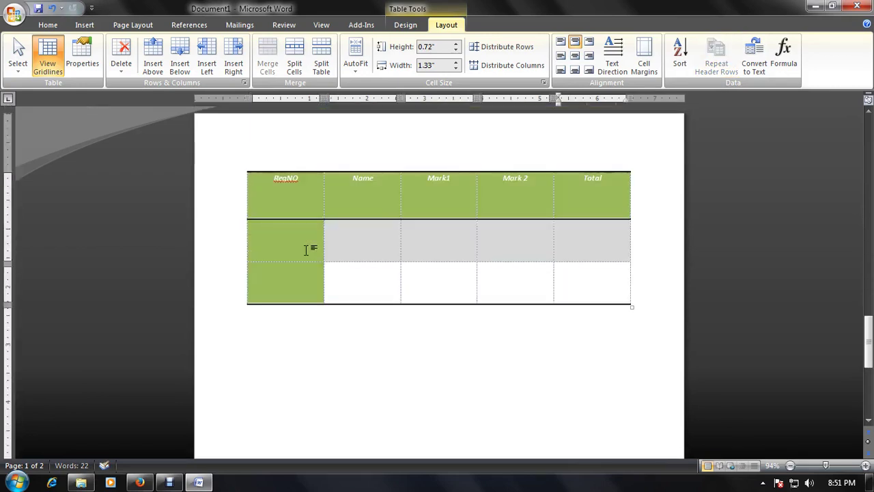
{"action": "key", "text": "Tab"}
{"action": "key", "text": "Tab"}
{"action": "key", "text": "Tab"}
{"action": "key", "text": "Tab"}
{"action": "key", "text": "Tab"}
{"action": "key", "text": "Tab"}
{"action": "key", "text": "Tab"}
{"action": "key", "text": "Tab"}
{"action": "key", "text": "Tab"}
{"action": "scroll", "coordinate": [431, 254], "scroll_direction": "up", "scroll_amount": 10}
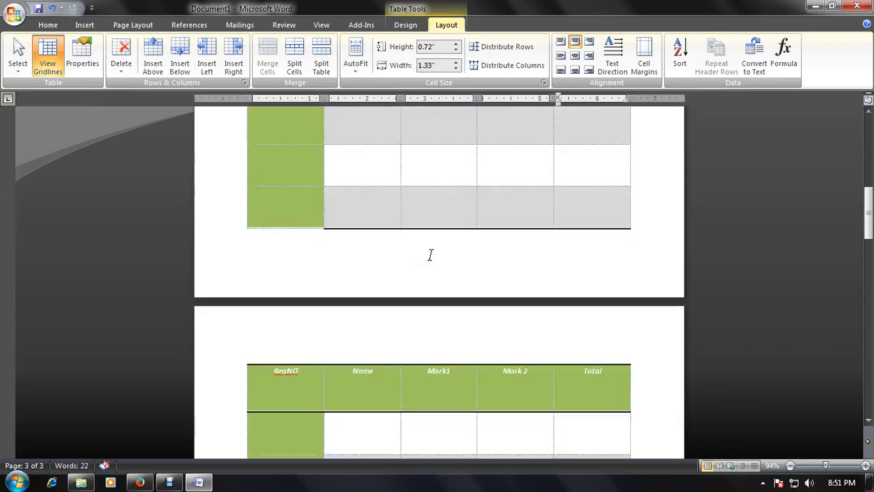
{"action": "scroll", "coordinate": [430, 254], "scroll_direction": "up", "scroll_amount": 10}
{"action": "scroll", "coordinate": [431, 254], "scroll_direction": "up", "scroll_amount": 5}
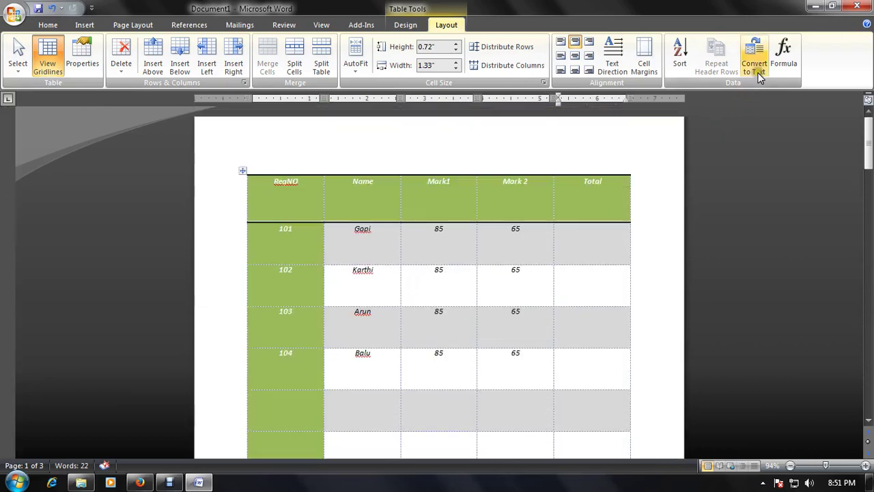
{"action": "left_click", "coordinate": [318, 400]}
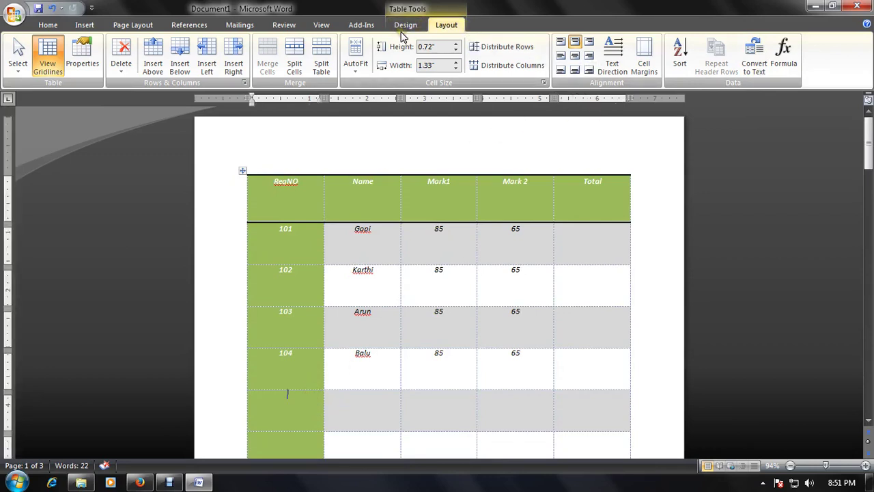
{"action": "left_click", "coordinate": [753, 58]}
{"action": "left_click", "coordinate": [427, 280]}
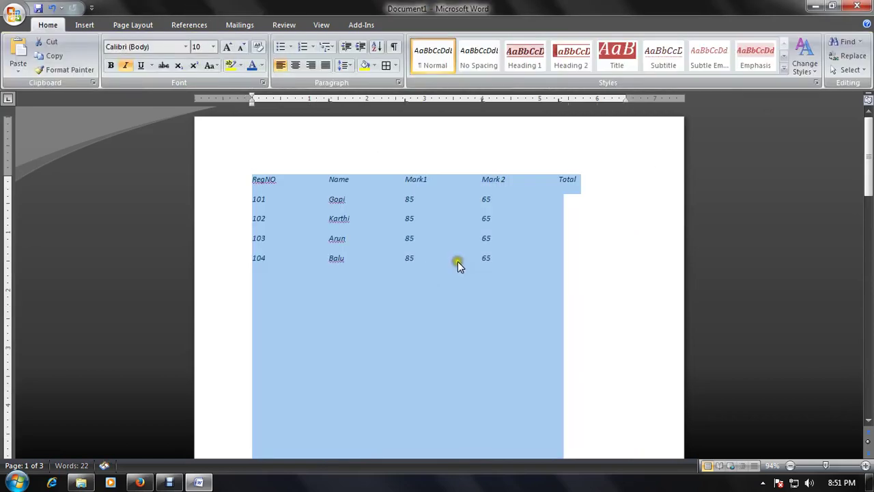
{"action": "left_click", "coordinate": [559, 214]}
{"action": "key", "text": "ctrl+z"}
{"action": "left_click", "coordinate": [599, 237]}
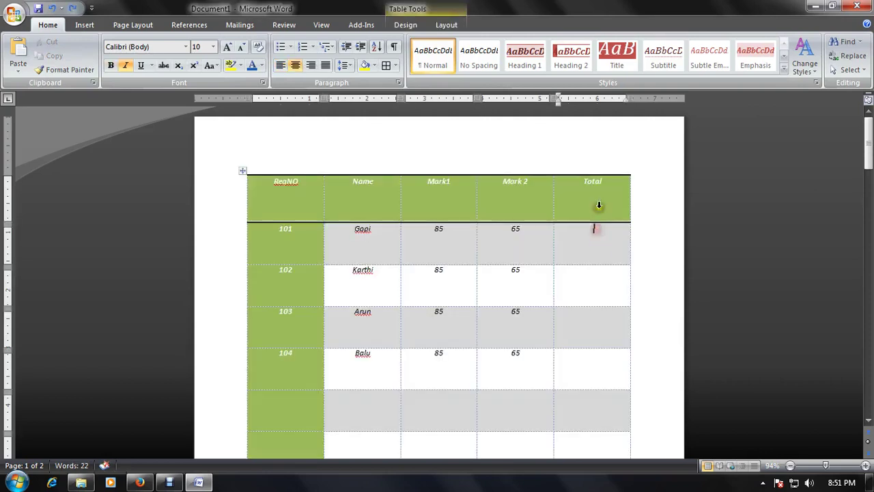
{"action": "left_click", "coordinate": [446, 25]}
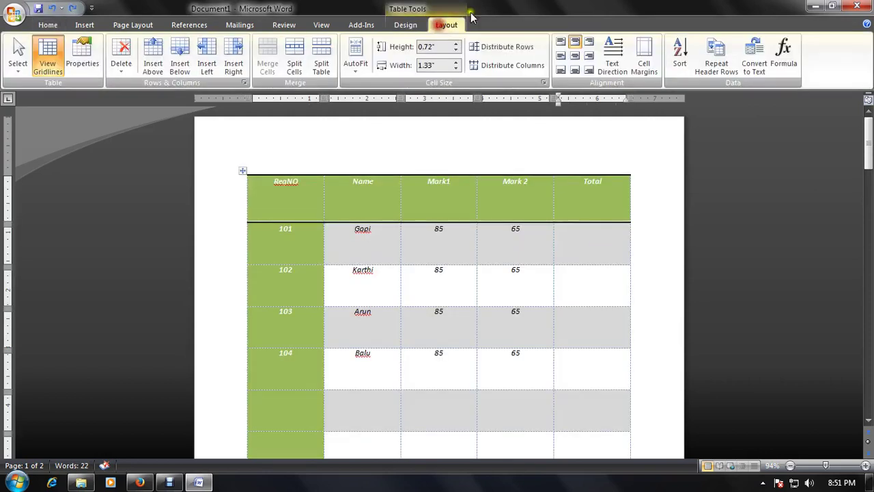
Step: Insert a =SUM(left) formula in row 101's Total cell, giving 150
{"action": "left_click", "coordinate": [784, 58]}
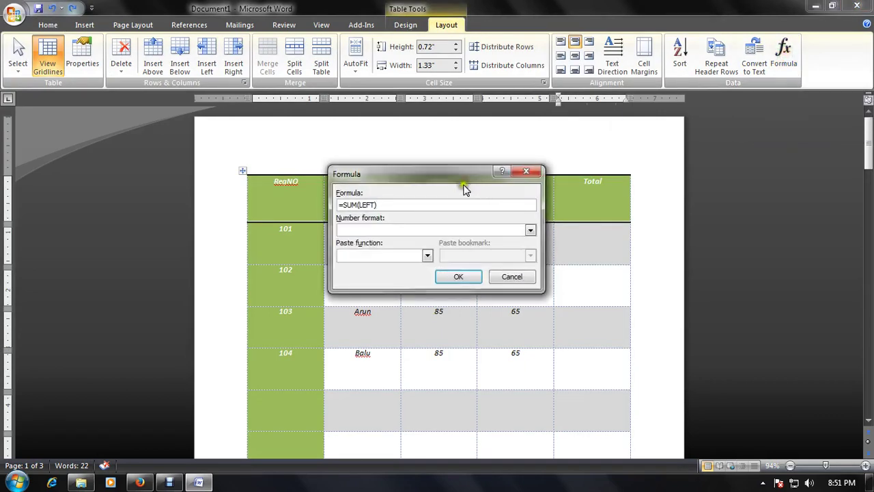
{"action": "left_click_drag", "start_coordinate": [461, 178], "coordinate": [276, 129]}
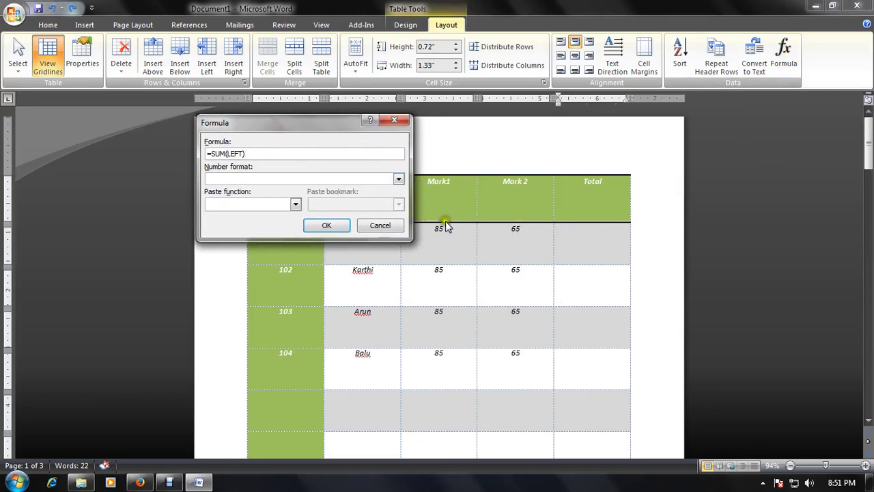
{"action": "left_click_drag", "start_coordinate": [262, 158], "coordinate": [211, 154]}
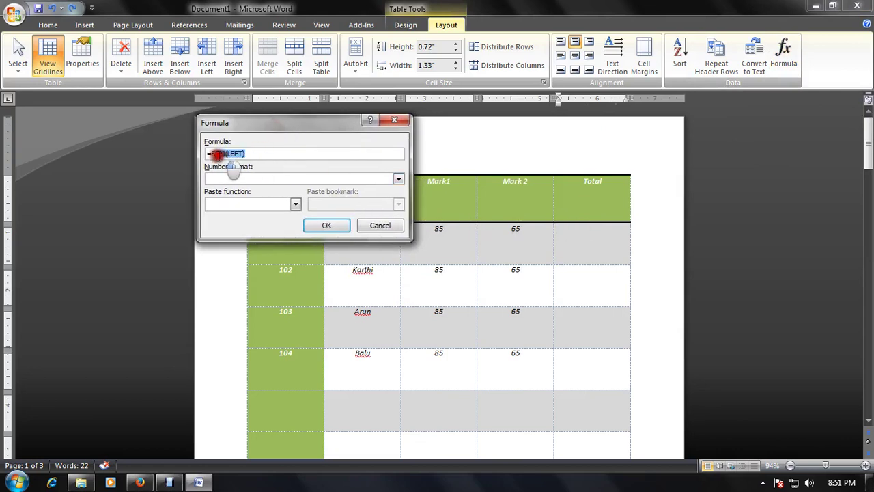
{"action": "key", "text": "BackSpace"}
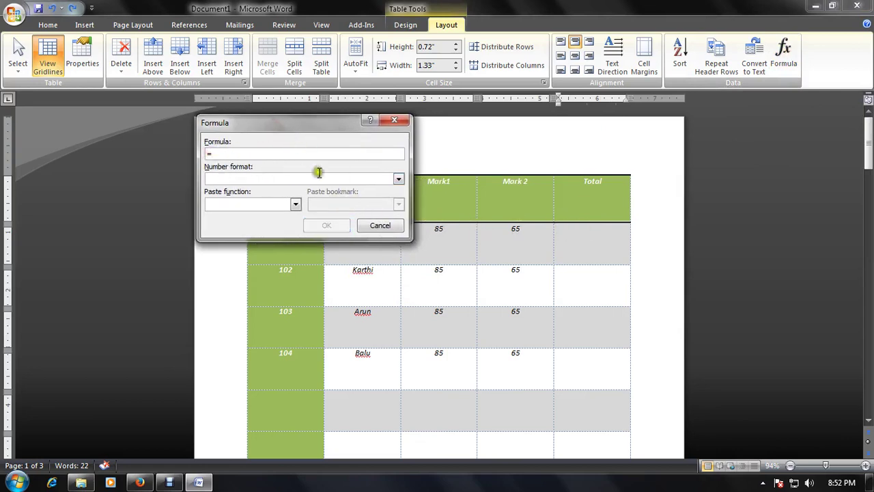
{"action": "left_click", "coordinate": [284, 204]}
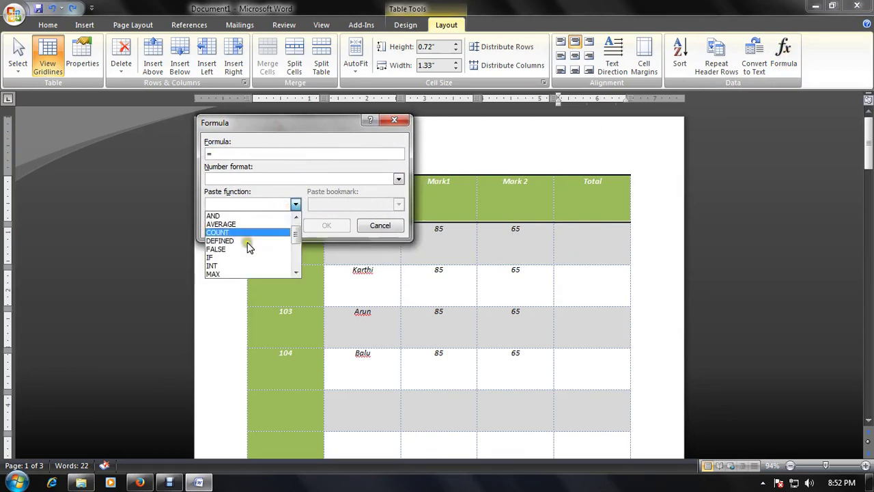
{"action": "scroll", "coordinate": [245, 248], "scroll_direction": "down", "scroll_amount": 1}
{"action": "scroll", "coordinate": [233, 263], "scroll_direction": "down", "scroll_amount": 1}
{"action": "scroll", "coordinate": [234, 265], "scroll_direction": "down", "scroll_amount": 1}
{"action": "scroll", "coordinate": [236, 263], "scroll_direction": "down", "scroll_amount": 1}
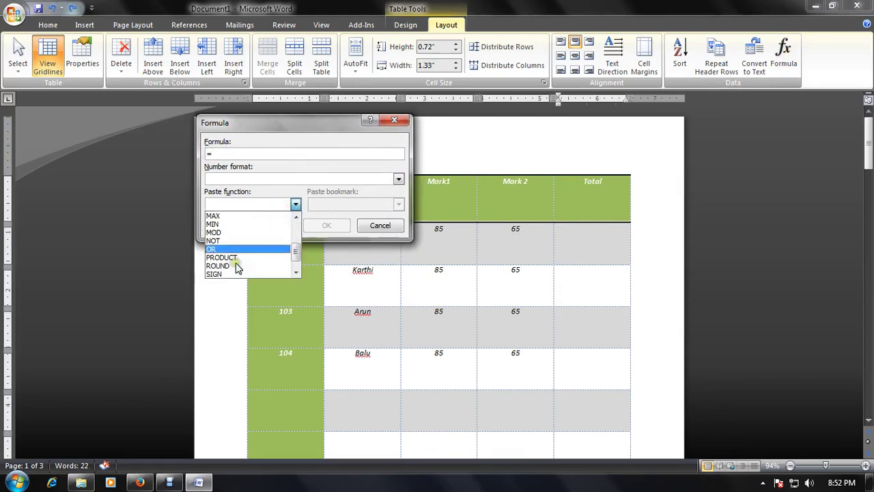
{"action": "scroll", "coordinate": [237, 265], "scroll_direction": "down", "scroll_amount": 1}
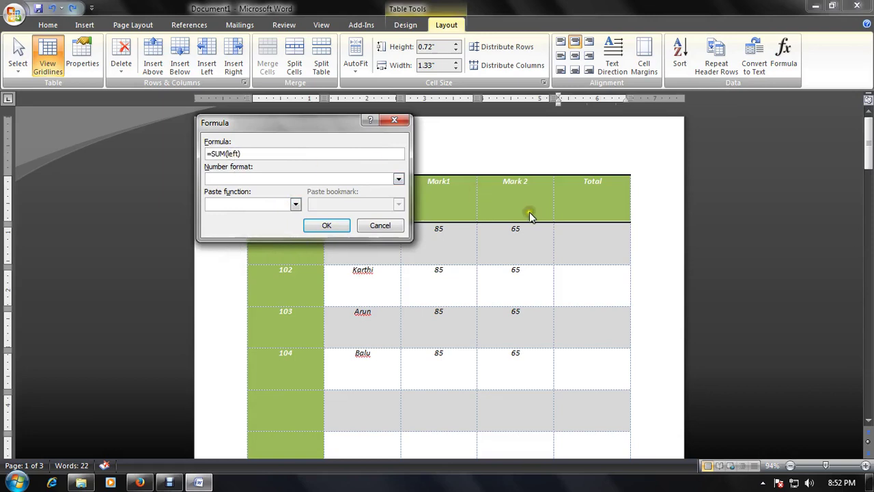
{"action": "left_click", "coordinate": [335, 226]}
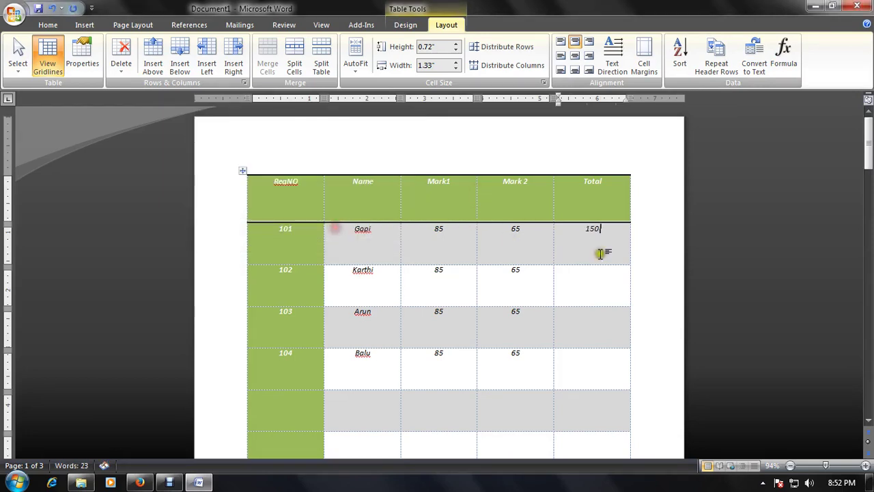
{"action": "left_click", "coordinate": [584, 275]}
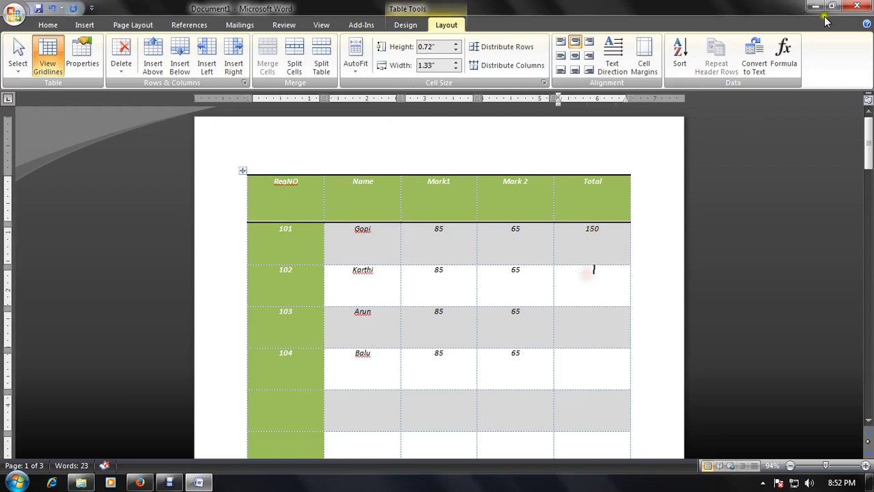
Step: Fill row 102's Total with a COUNT formula, giving 2
{"action": "left_click", "coordinate": [784, 58]}
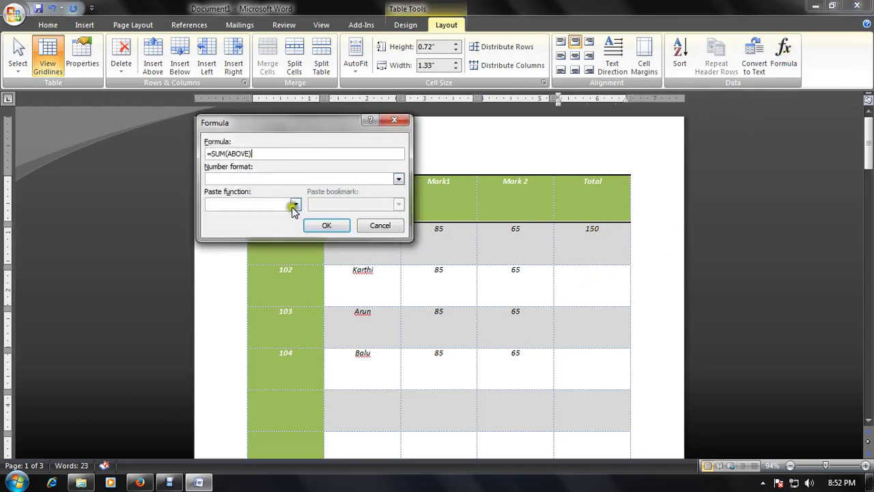
{"action": "left_click_drag", "start_coordinate": [254, 153], "coordinate": [215, 152]}
{"action": "key", "text": "BackSpace"}
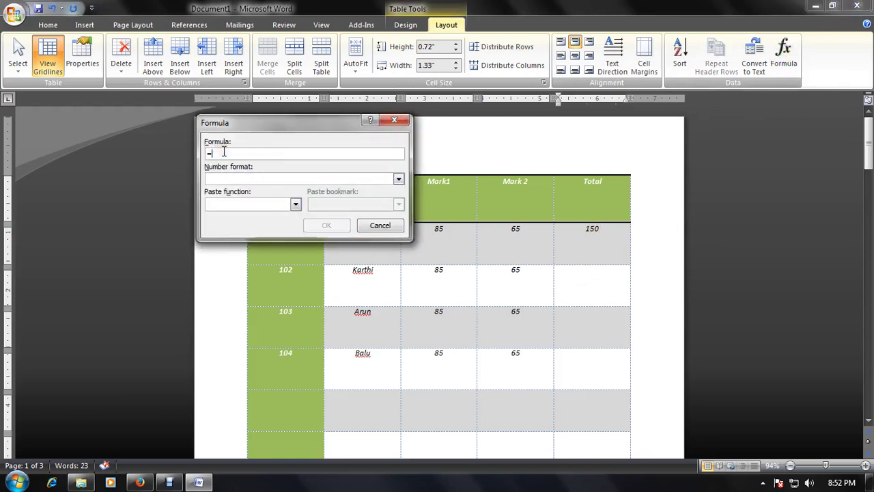
{"action": "left_click", "coordinate": [294, 205]}
{"action": "scroll", "coordinate": [267, 244], "scroll_direction": "down", "scroll_amount": 2}
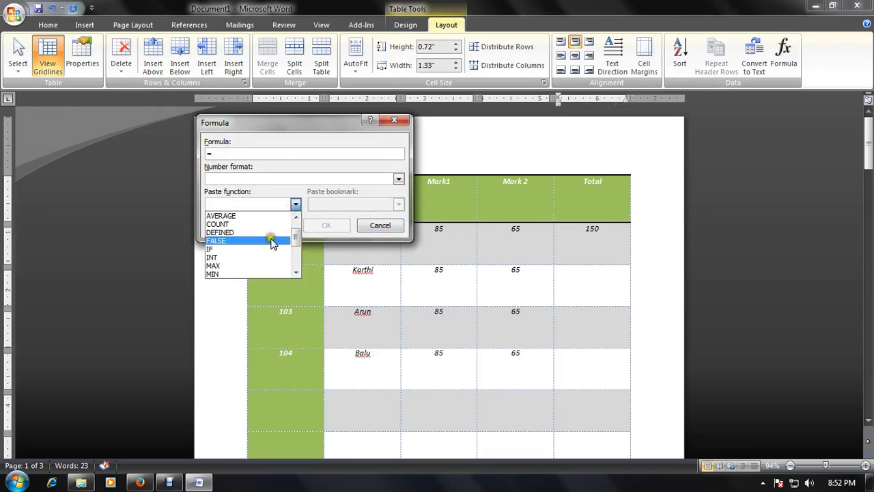
{"action": "scroll", "coordinate": [267, 239], "scroll_direction": "down", "scroll_amount": 1}
{"action": "scroll", "coordinate": [266, 236], "scroll_direction": "down", "scroll_amount": 1}
{"action": "scroll", "coordinate": [246, 246], "scroll_direction": "up", "scroll_amount": 2}
{"action": "left_click", "coordinate": [247, 226]}
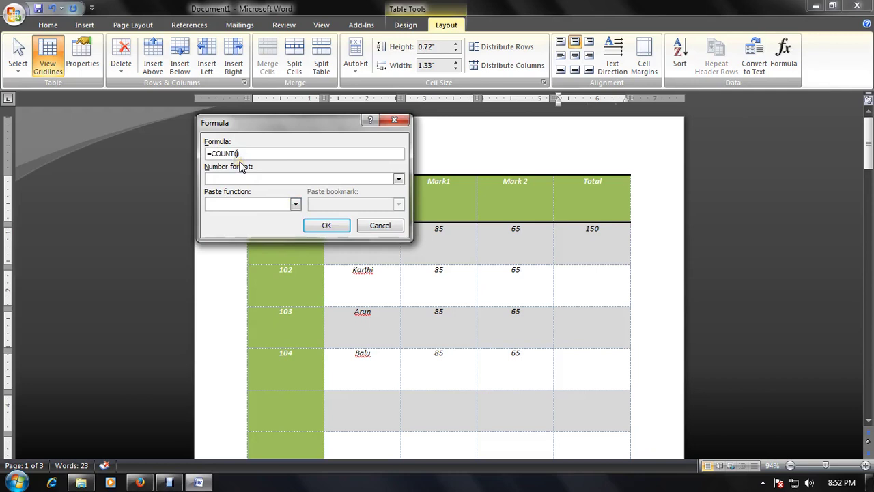
{"action": "left_click", "coordinate": [316, 225]}
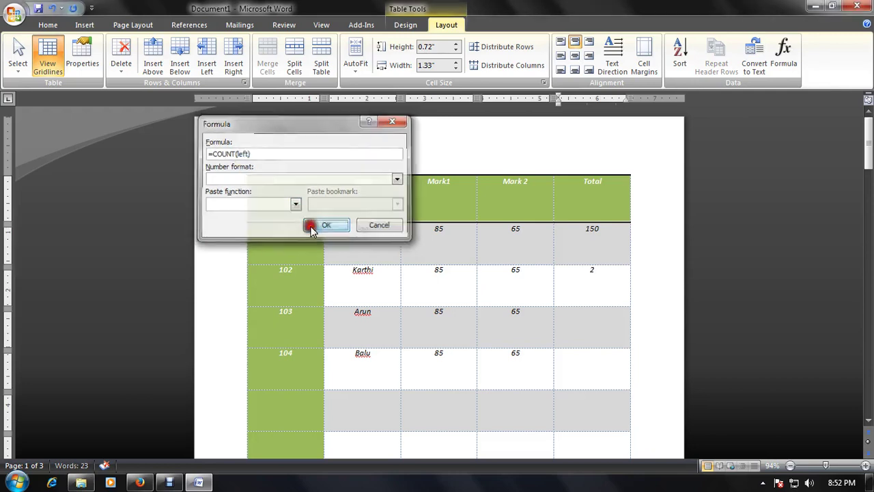
Step: Fill row 103's Total with an =AVERAGE(above) formula, giving 76
{"action": "left_click", "coordinate": [592, 314]}
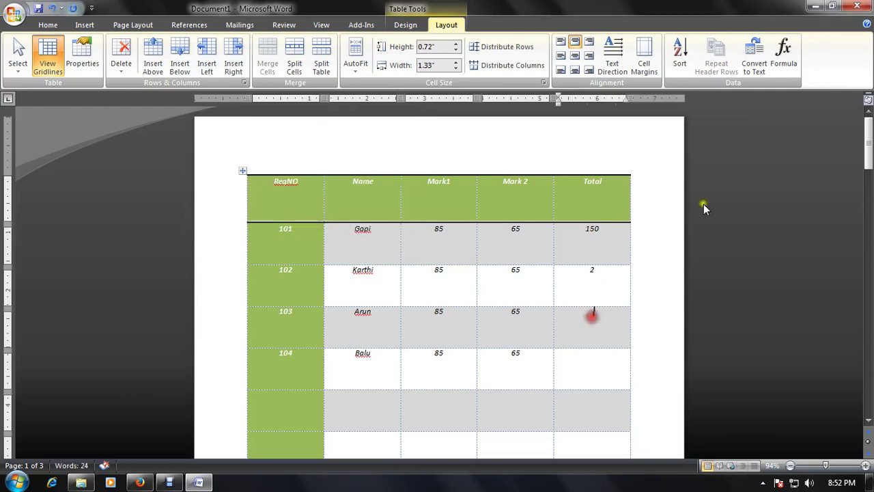
{"action": "left_click", "coordinate": [784, 62]}
{"action": "left_click_drag", "start_coordinate": [270, 153], "coordinate": [215, 153]}
{"action": "key", "text": "BackSpace"}
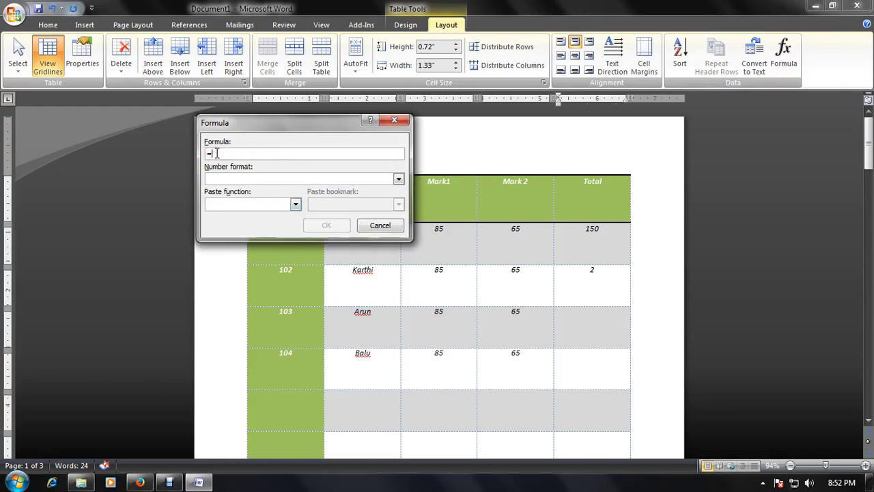
{"action": "left_click", "coordinate": [295, 204]}
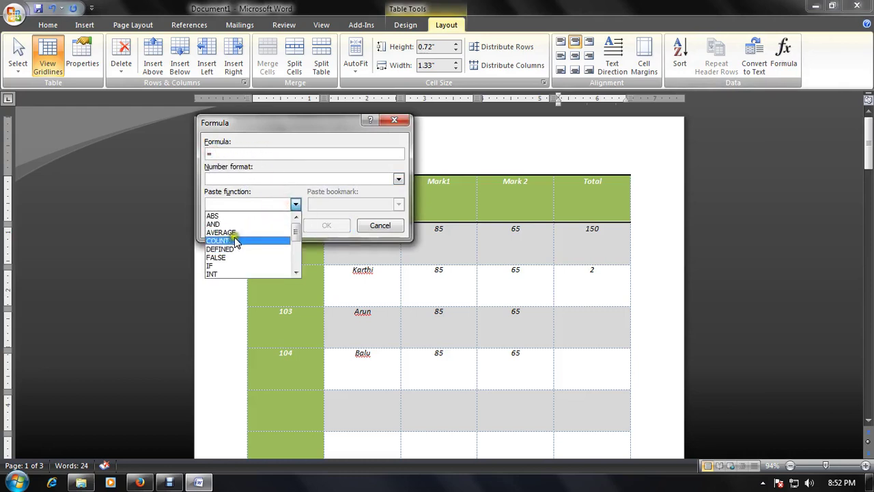
{"action": "left_click", "coordinate": [232, 232]}
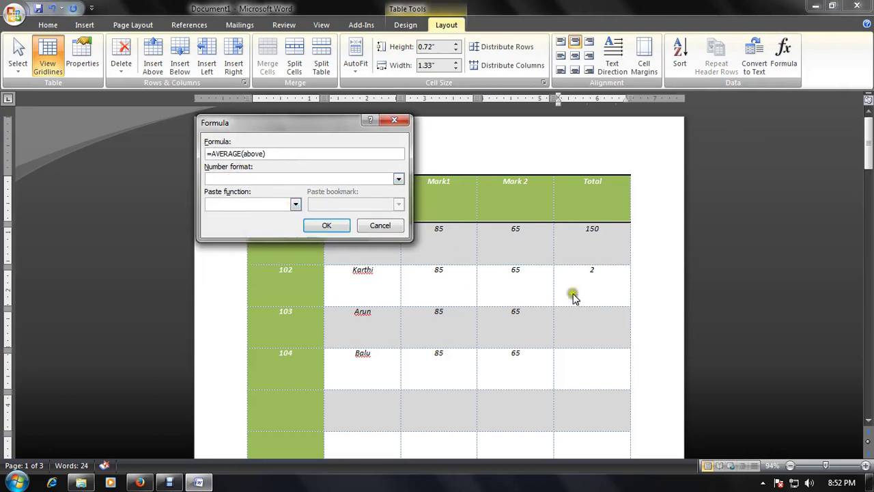
{"action": "left_click", "coordinate": [331, 225]}
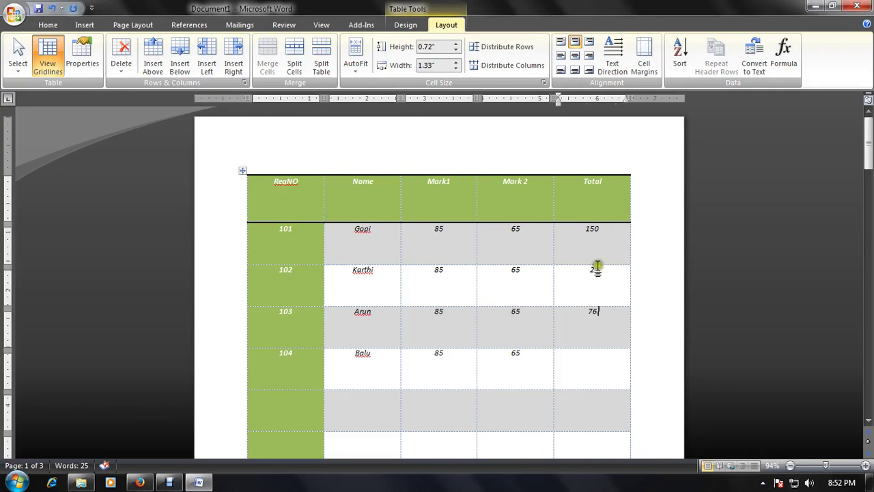
{"action": "scroll", "coordinate": [555, 334], "scroll_direction": "down", "scroll_amount": 1}
{"action": "scroll", "coordinate": [555, 334], "scroll_direction": "down", "scroll_amount": 1}
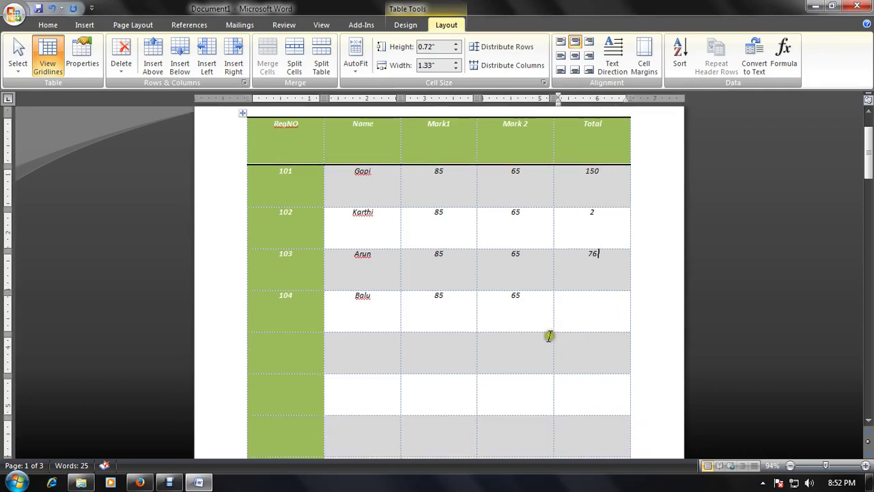
{"action": "scroll", "coordinate": [550, 335], "scroll_direction": "up", "scroll_amount": 2}
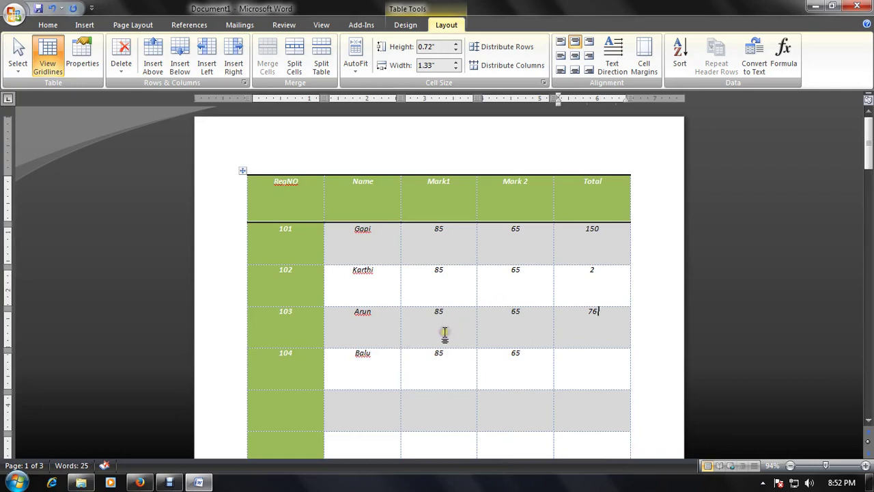
Step: Show the Insert ribbon commands and place the caret in row 102's Mark1 cell
{"action": "left_click", "coordinate": [85, 25]}
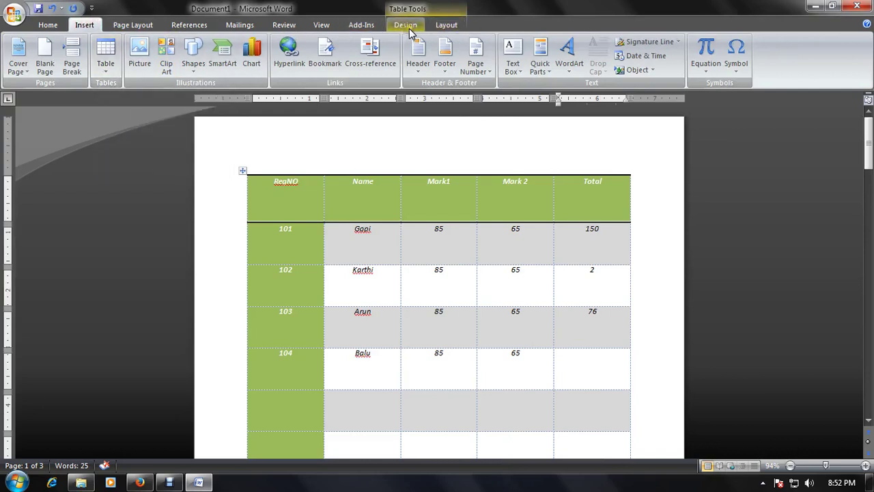
{"action": "left_click", "coordinate": [430, 276]}
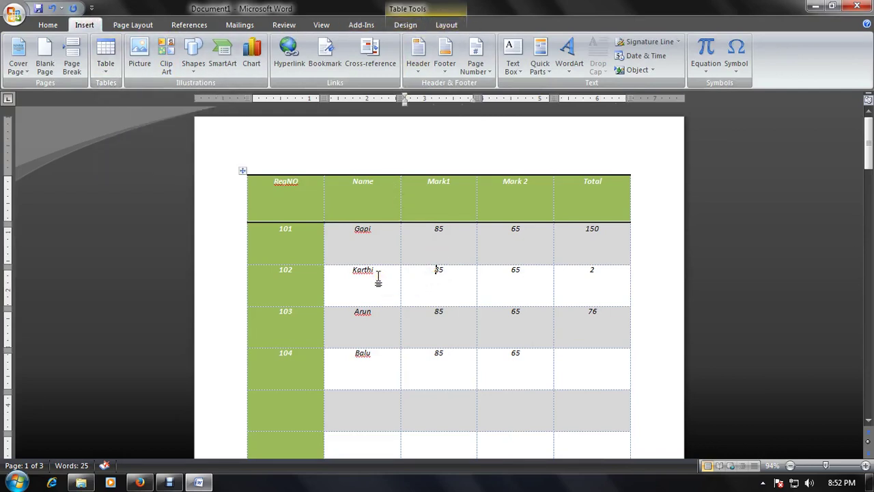